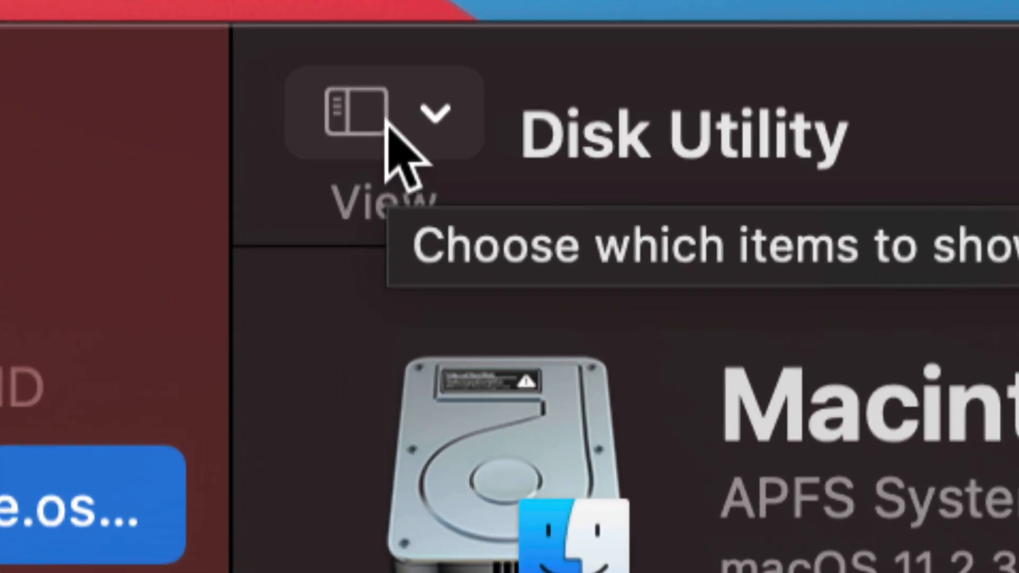
# Step: Show all devices in the Disk Utility sidebar and collapse the list of internal drives
pyautogui.click(417, 119)
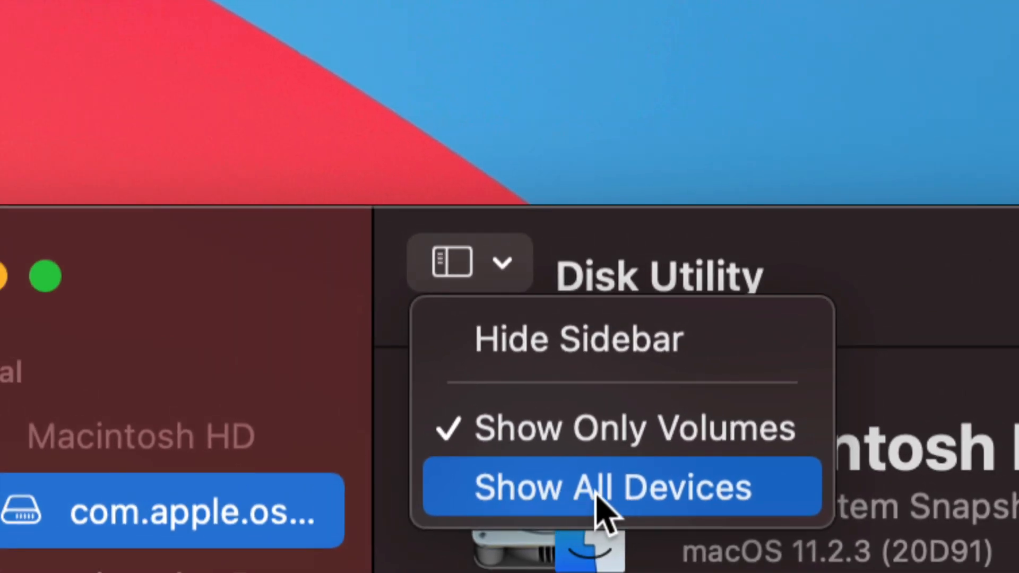
pyautogui.click(601, 499)
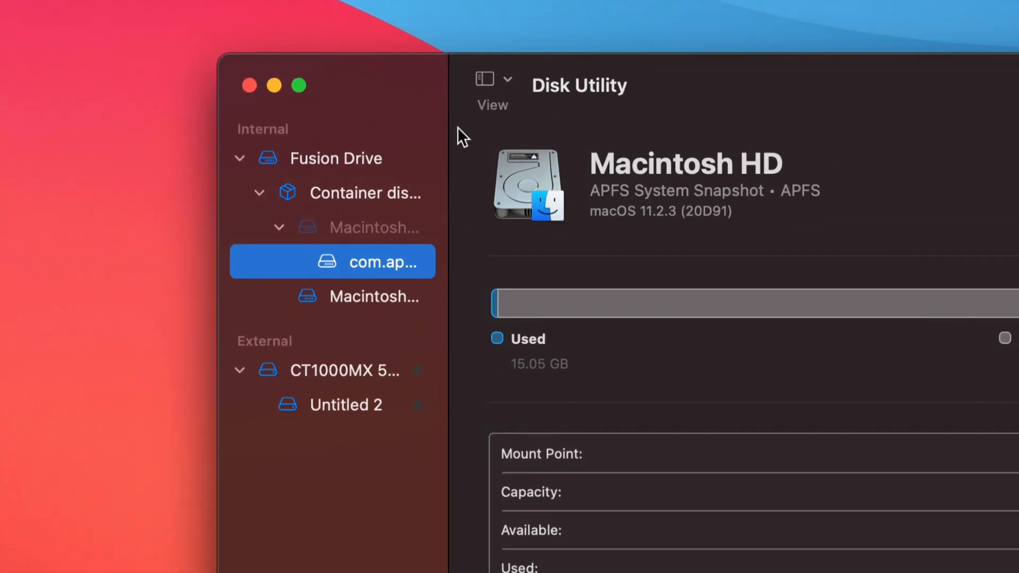
pyautogui.click(428, 129)
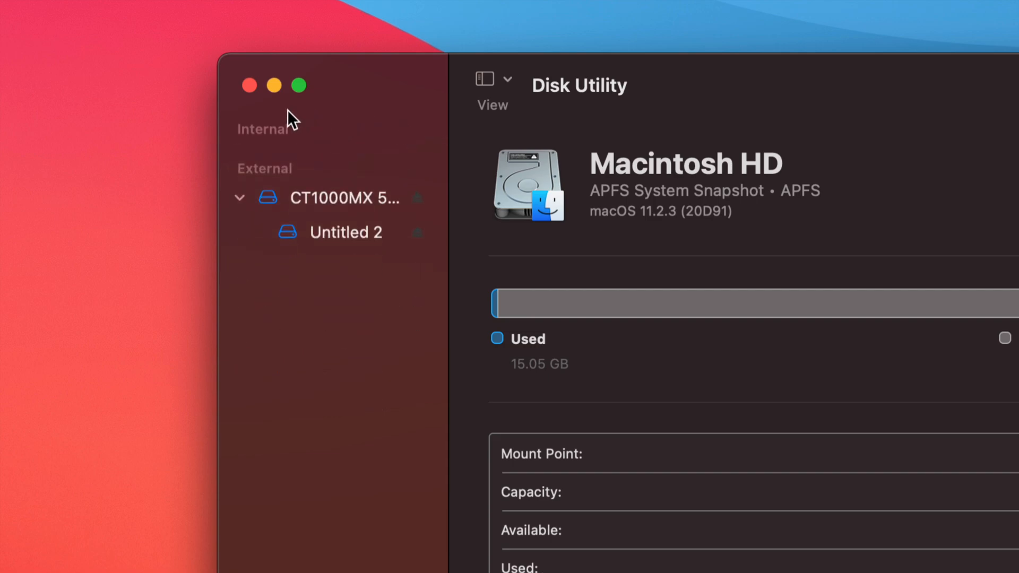
pyautogui.click(459, 127)
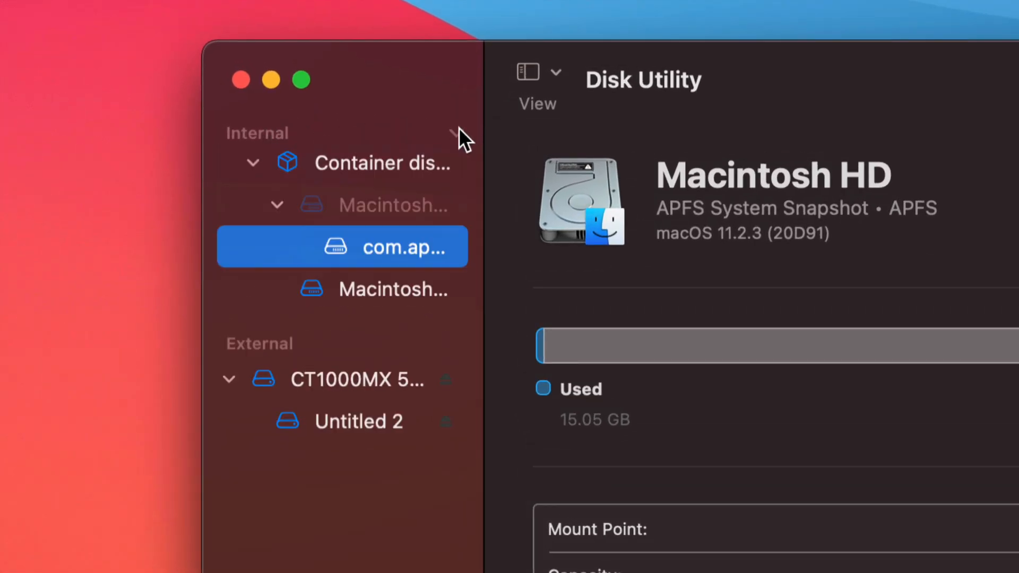
pyautogui.click(458, 127)
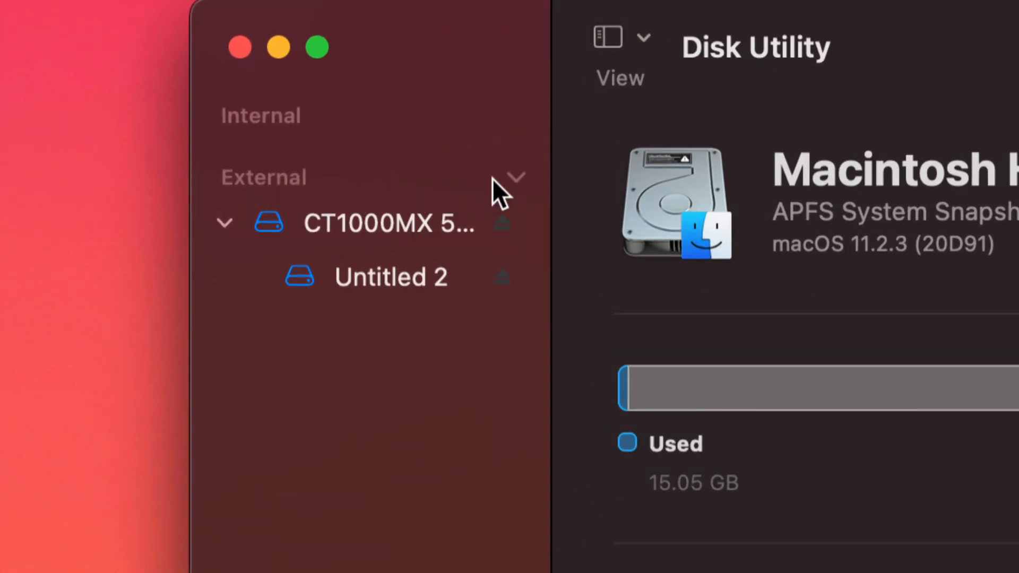
pyautogui.click(507, 176)
pyautogui.click(508, 176)
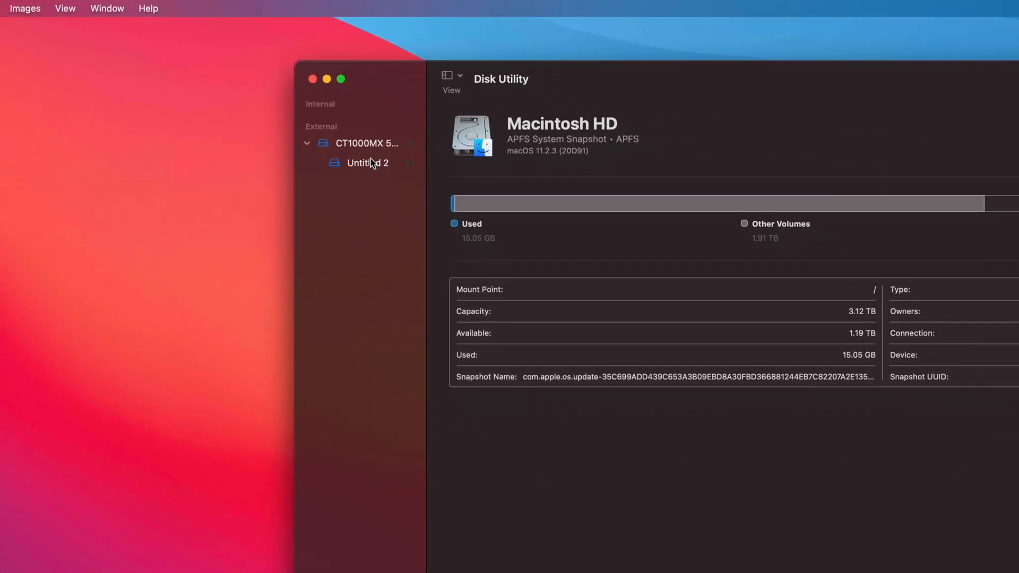
# Step: Open the erase settings for the external CT1000MX 500SSD1 Media disk
pyautogui.moveTo(406, 76); pyautogui.dragTo(301, 98)
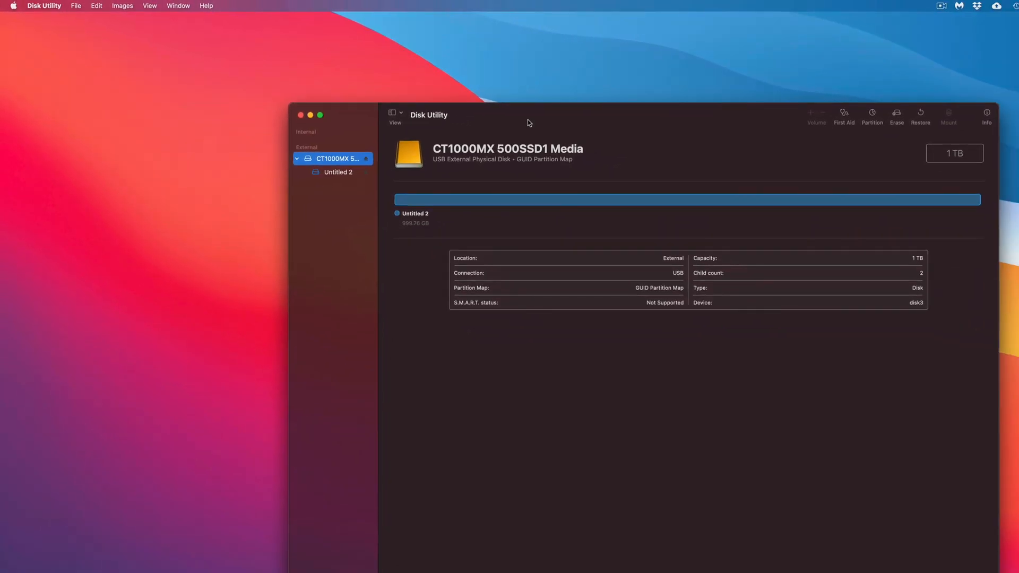
pyautogui.moveTo(527, 120); pyautogui.dragTo(511, 116)
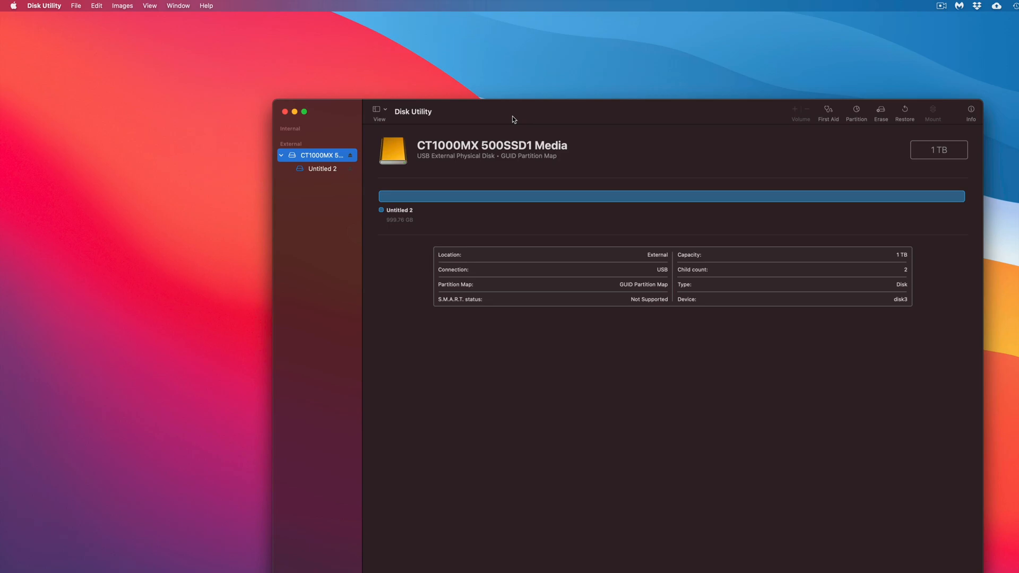
pyautogui.moveTo(512, 116); pyautogui.dragTo(502, 116)
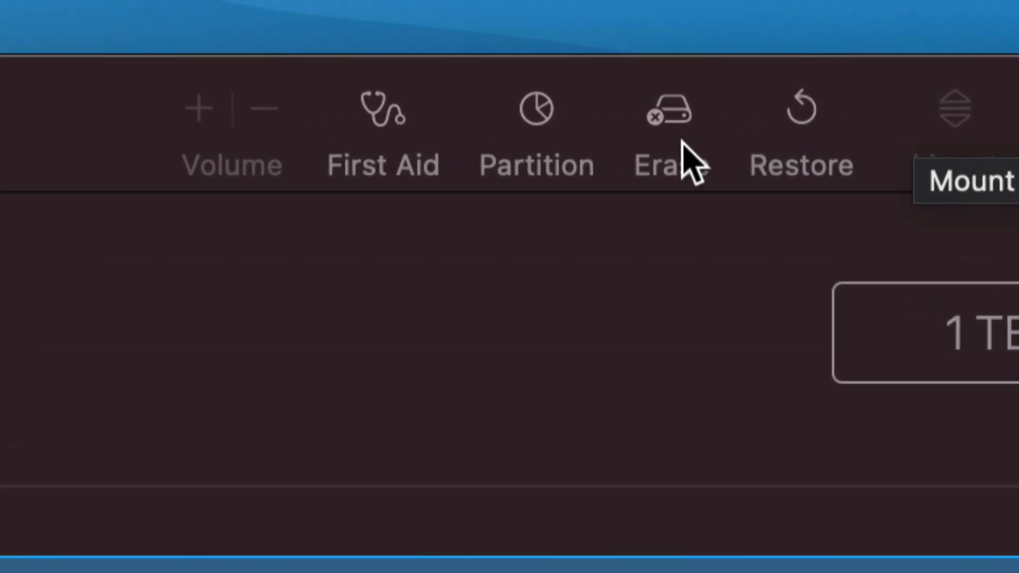
pyautogui.click(678, 108)
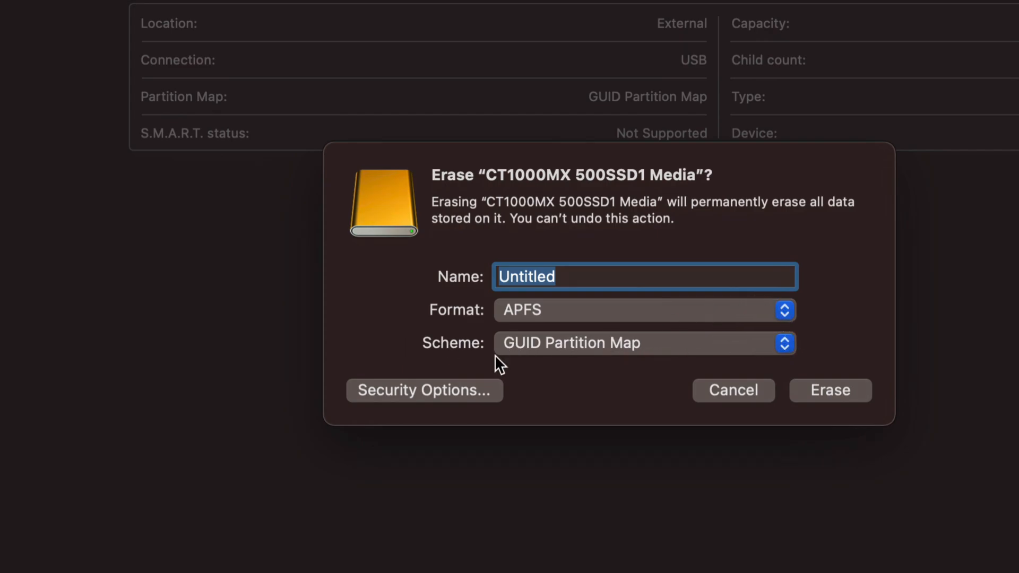
# Step: Name the disk External SSD in the erase settings
pyautogui.click(587, 277)
pyautogui.moveTo(554, 276); pyautogui.dragTo(490, 272)
pyautogui.write('MA')
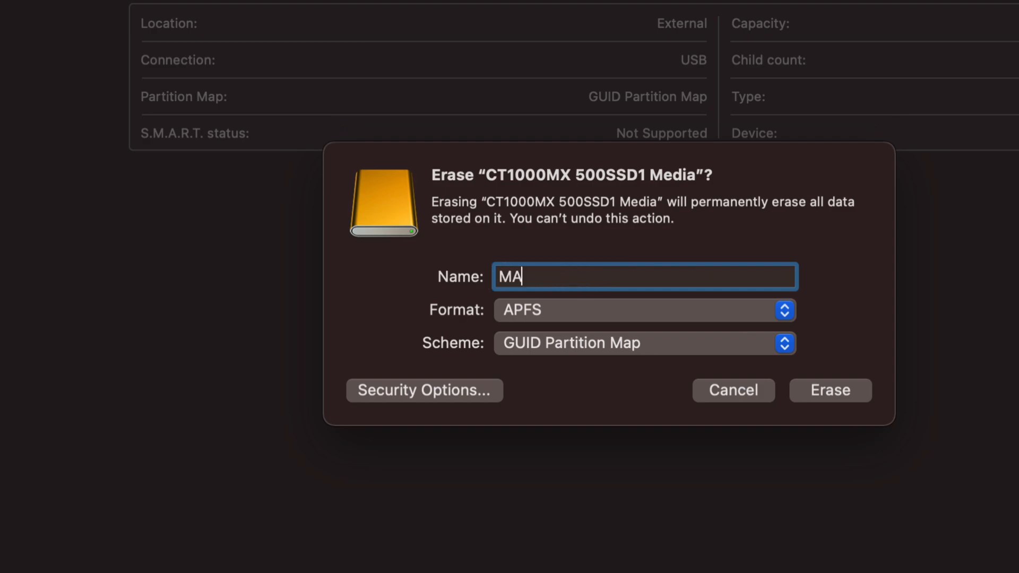
pyautogui.press('BackSpace')
pyautogui.press('BackSpace')
pyautogui.write('External H')
pyautogui.write('DD')
pyautogui.press('BackSpace')
pyautogui.press('BackSpace')
pyautogui.press('BackSpace')
pyautogui.write('SSD')
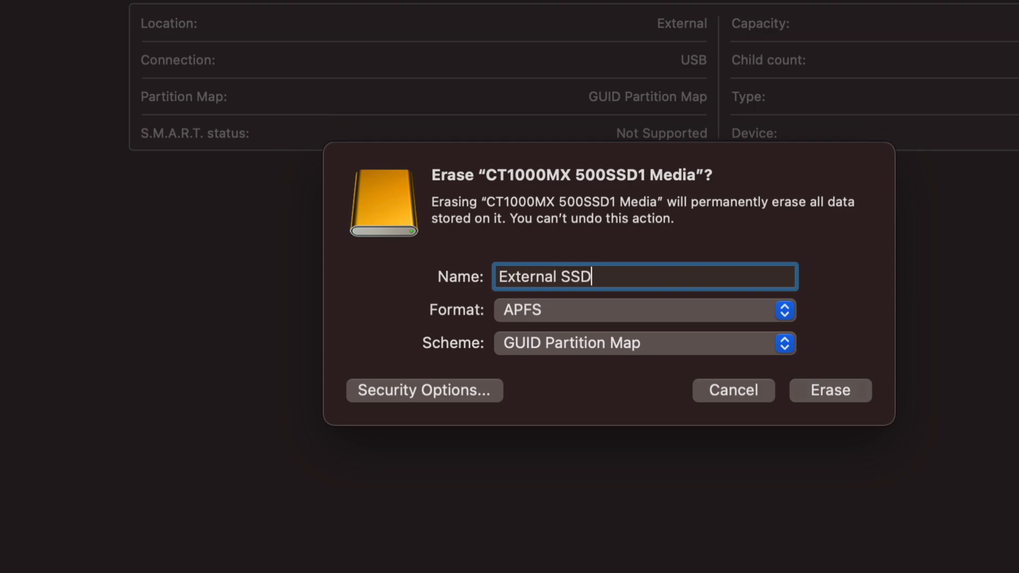
# Step: Set the erase format to ExFAT and the scheme to GUID Partition Map
pyautogui.click(648, 304)
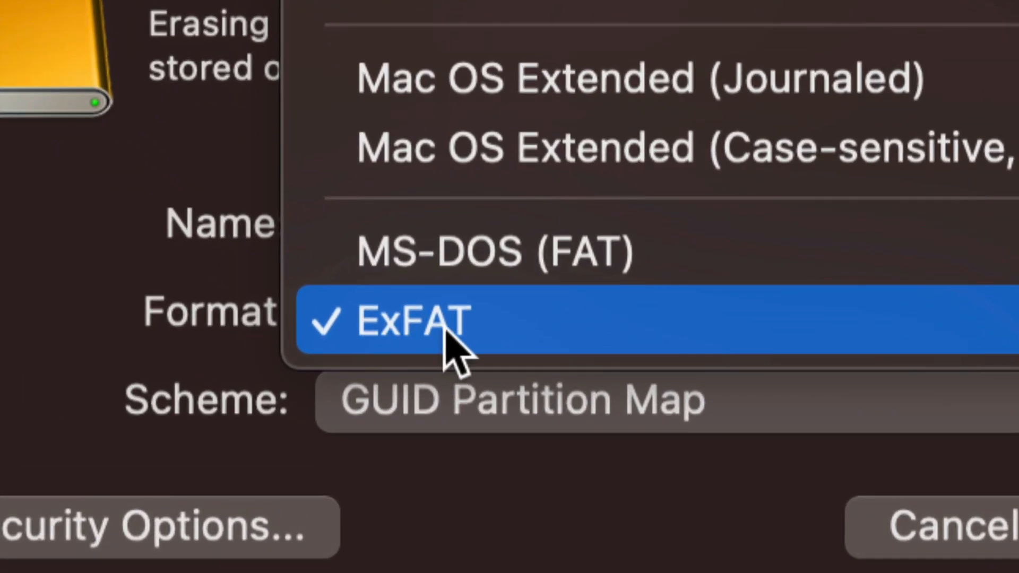
pyautogui.click(492, 317)
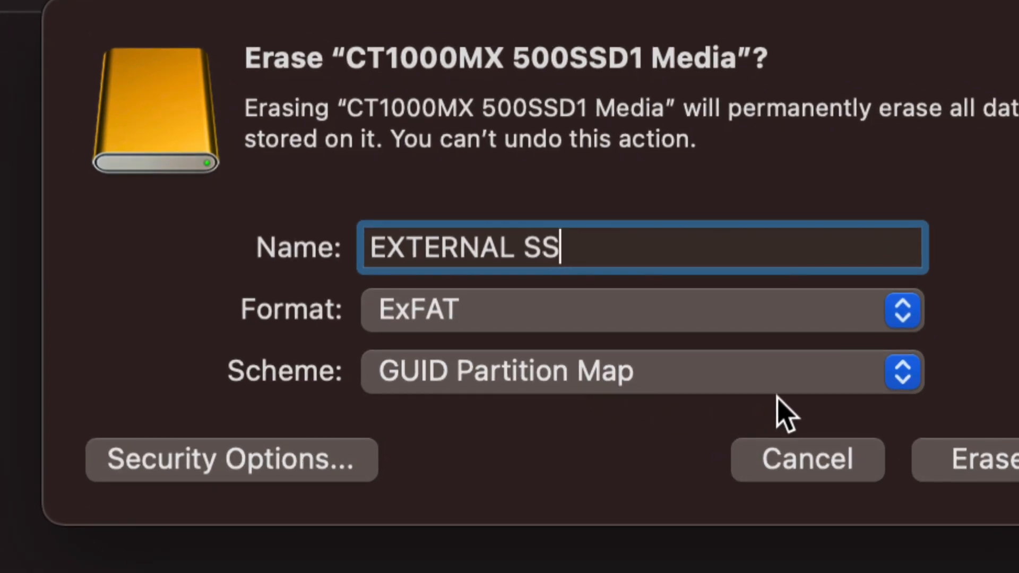
pyautogui.click(718, 379)
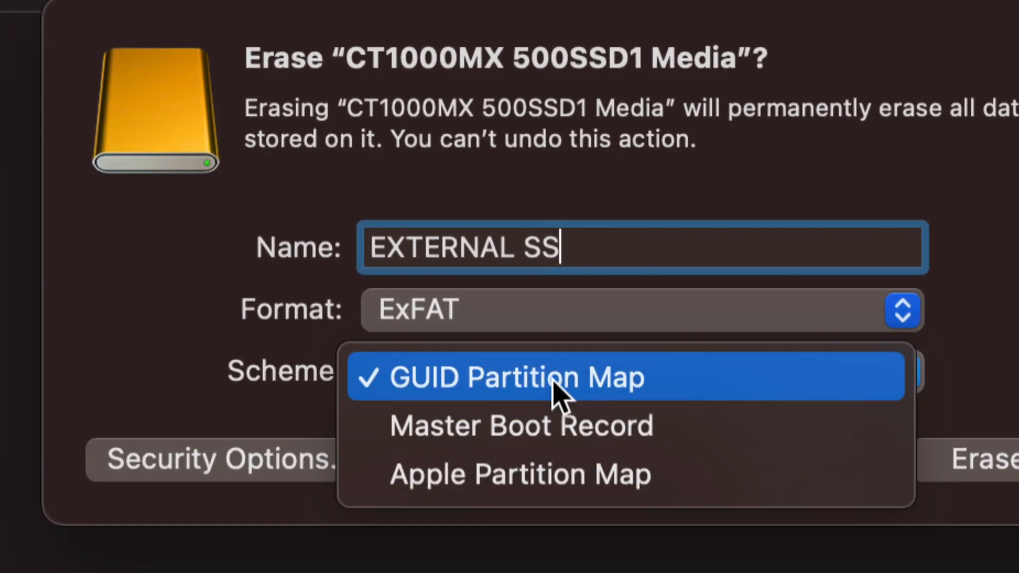
pyautogui.click(561, 379)
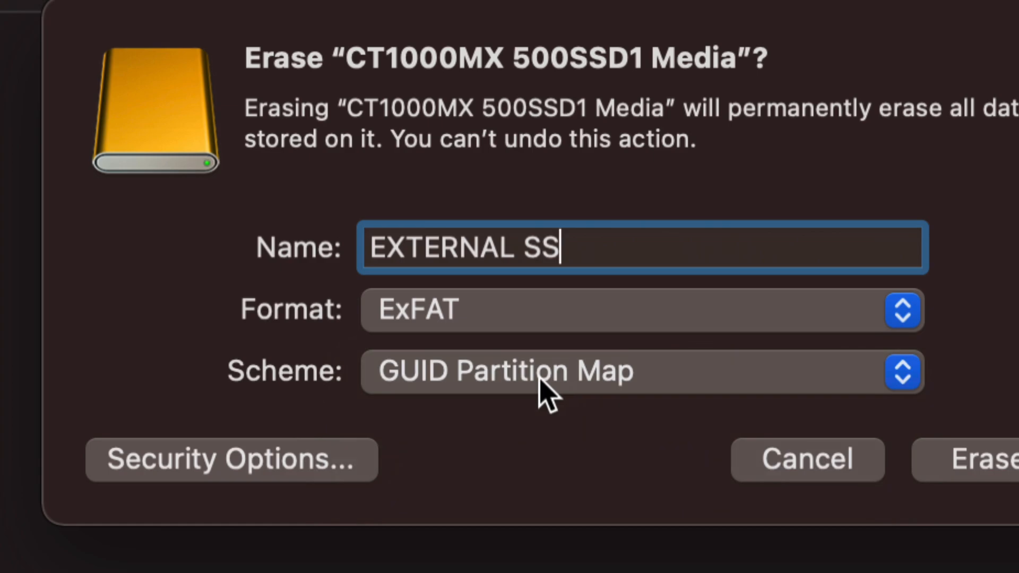
pyautogui.click(541, 381)
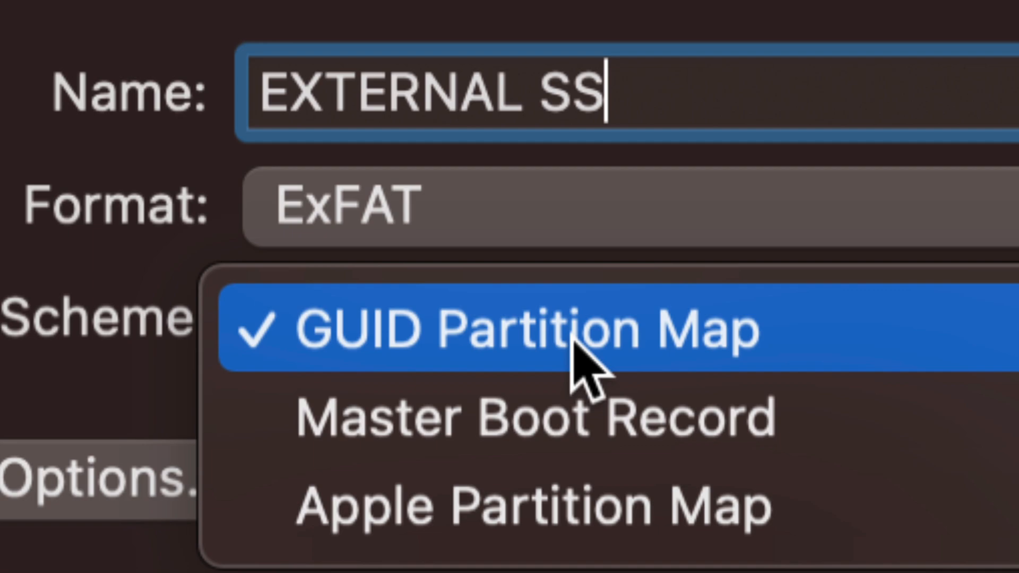
pyautogui.click(574, 340)
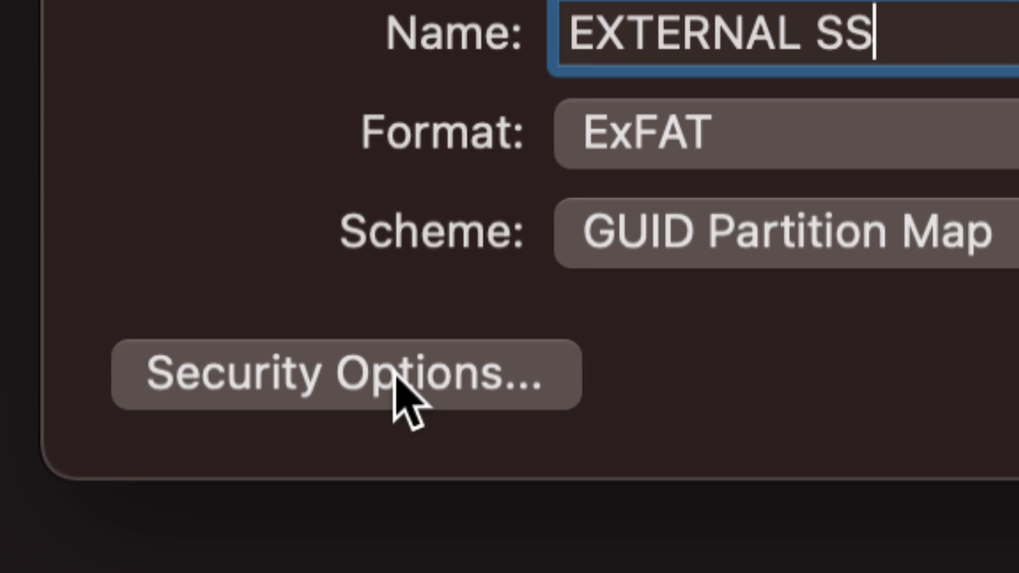
# Step: Review each secure-erase level in the security options and accept the Fastest level
pyautogui.click(396, 378)
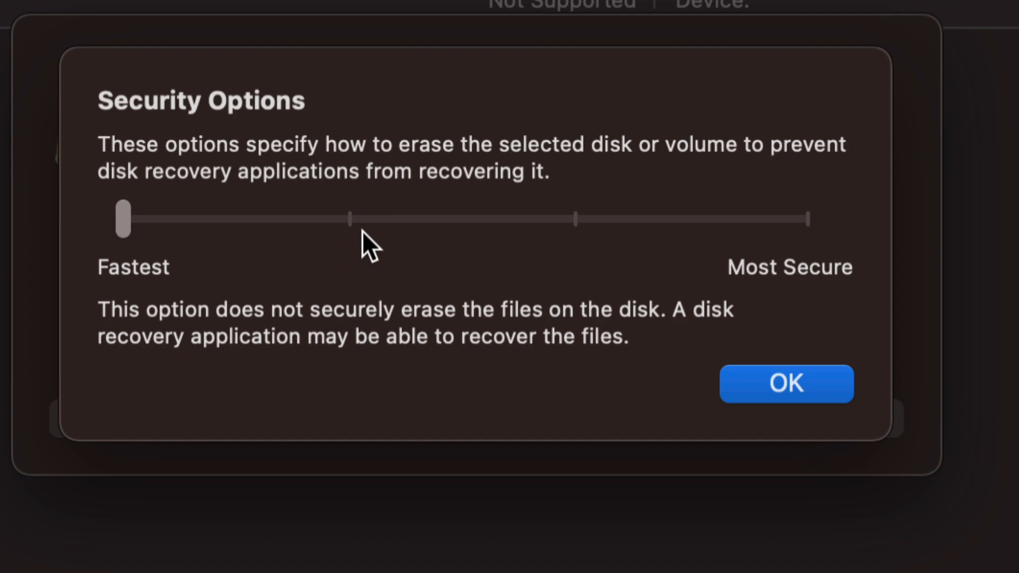
pyautogui.click(348, 219)
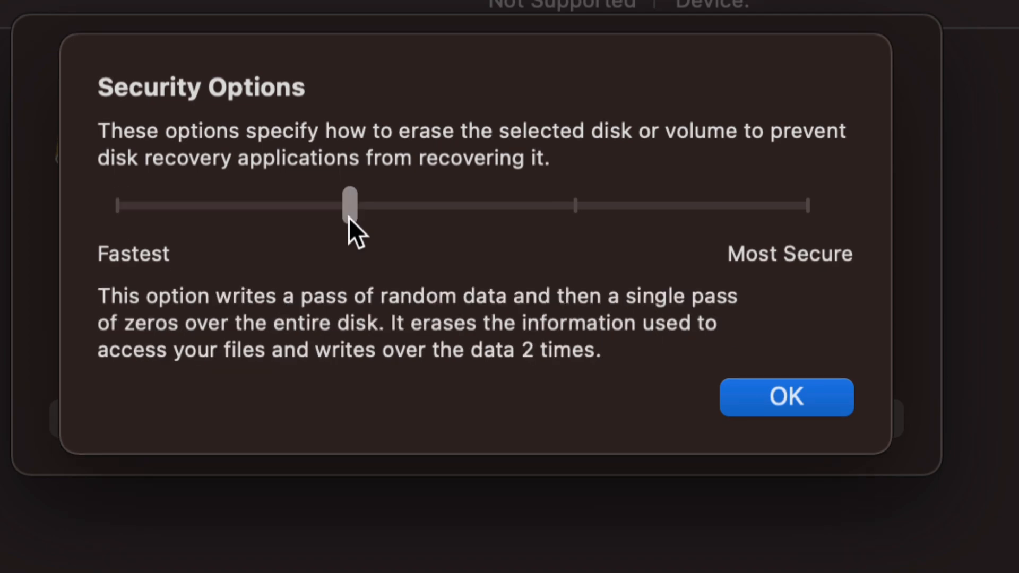
pyautogui.click(575, 219)
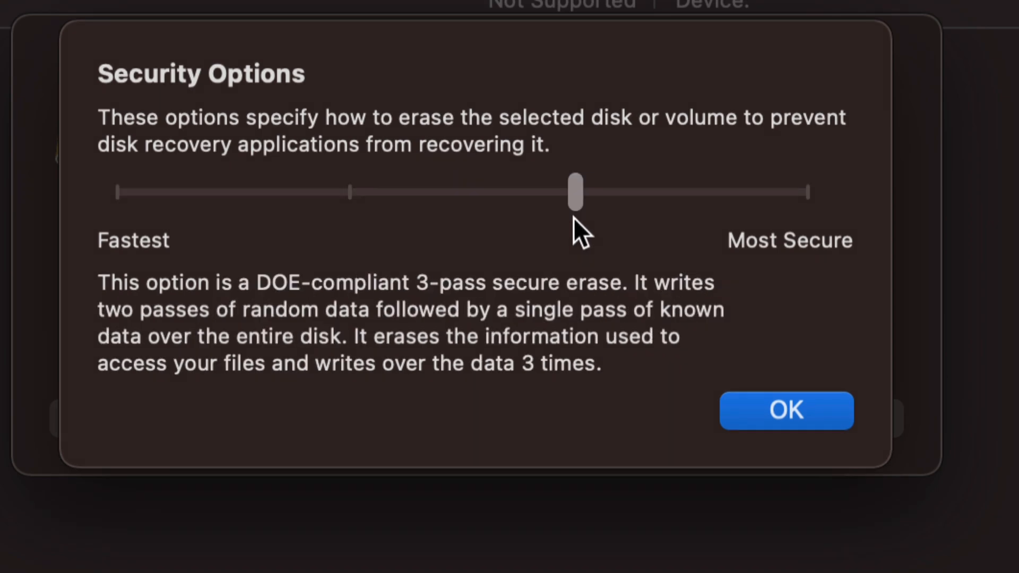
pyautogui.moveTo(573, 202); pyautogui.dragTo(805, 209)
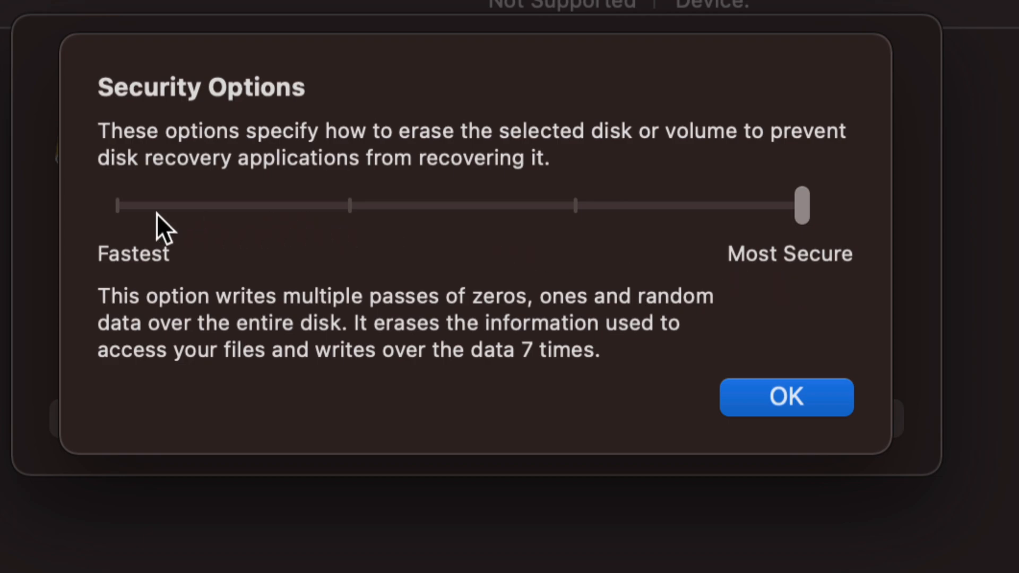
pyautogui.click(123, 206)
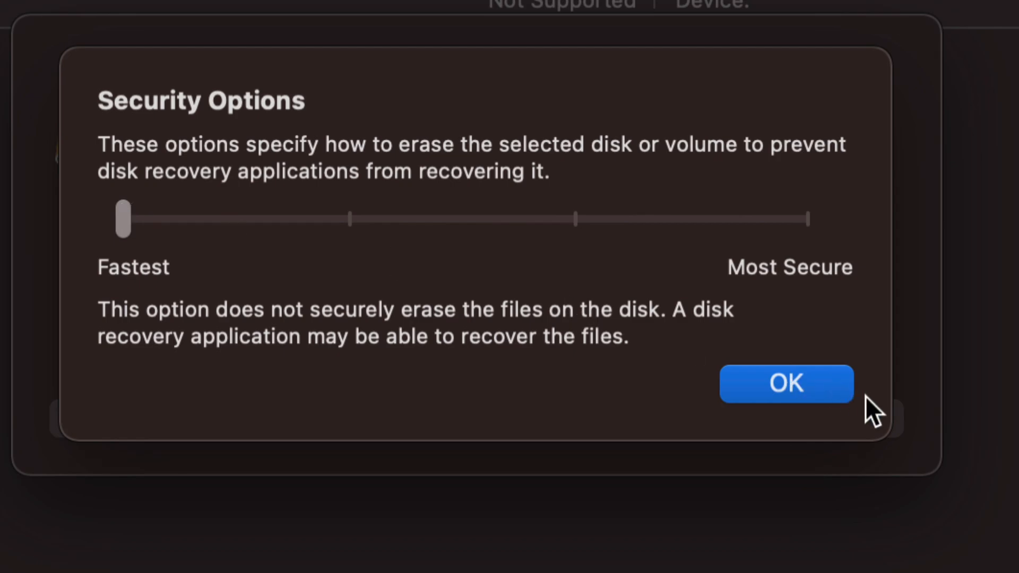
pyautogui.click(823, 383)
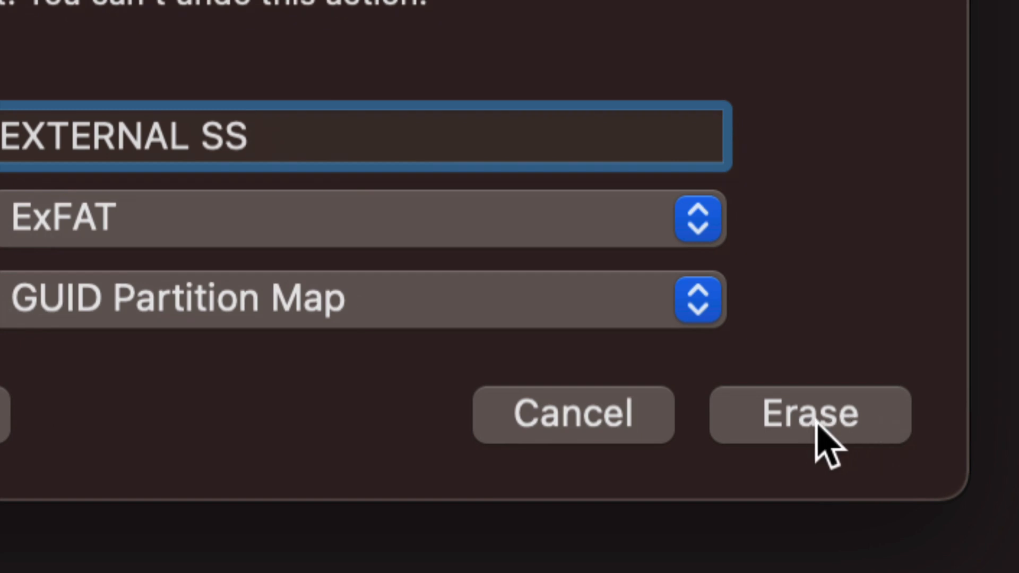
# Step: Erase the CT1000MX 500SSD1 Media disk with the chosen settings and dismiss the completion report
pyautogui.click(831, 425)
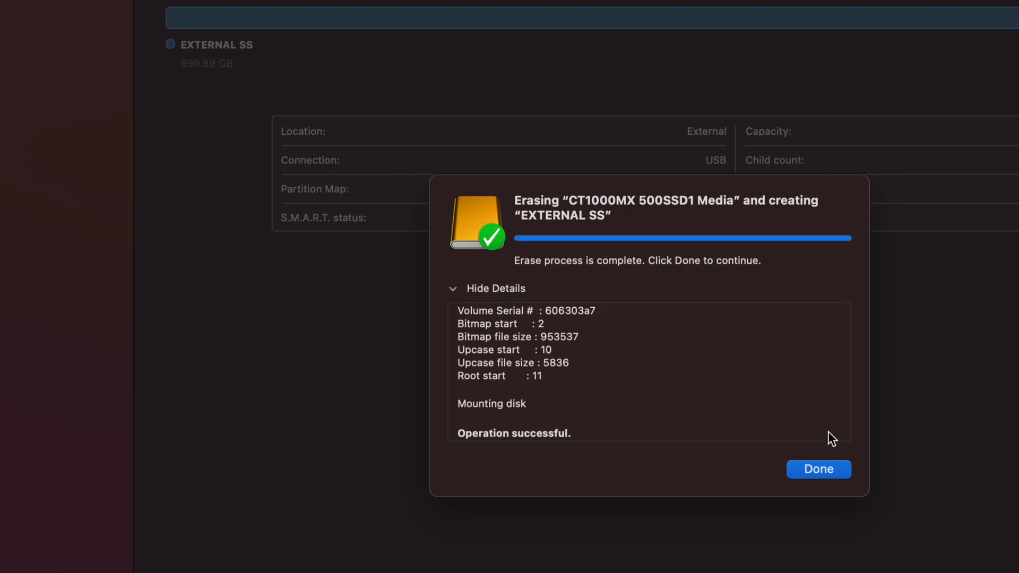
pyautogui.click(831, 470)
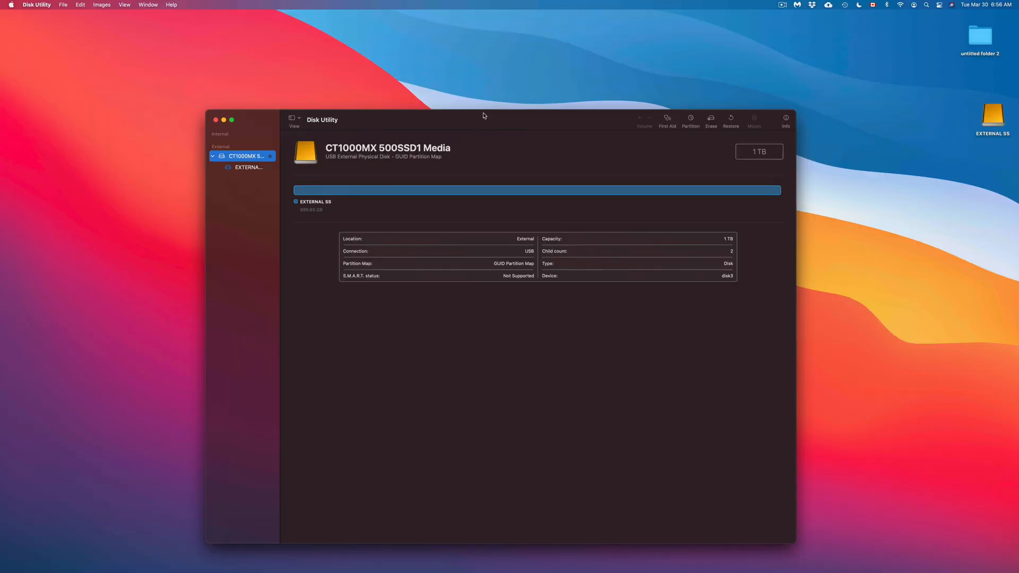
# Step: Open the EXTERNAL SS drive from the desktop and move its Finder window clear of Disk Utility
pyautogui.click(993, 114)
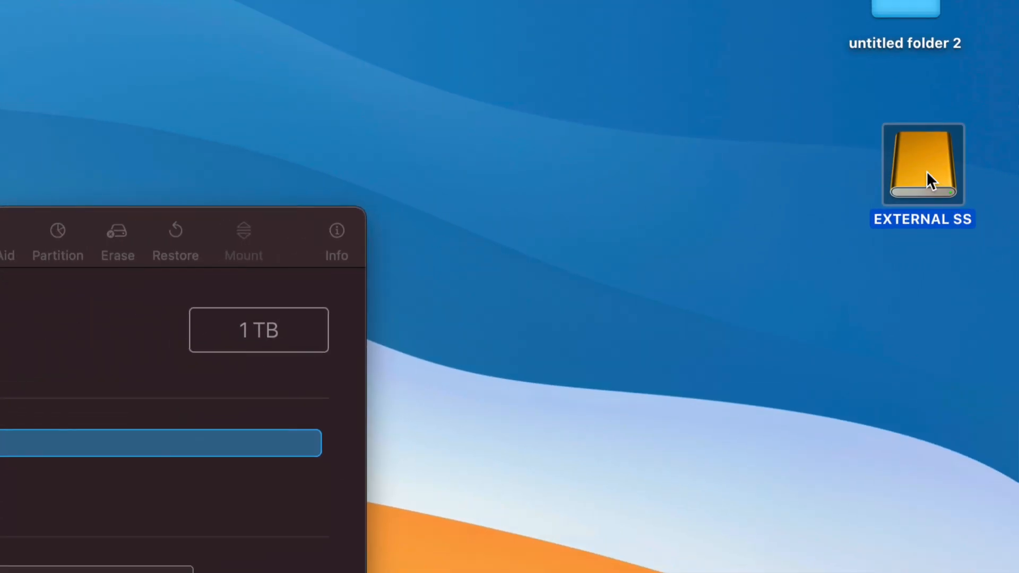
pyautogui.doubleClick(925, 171)
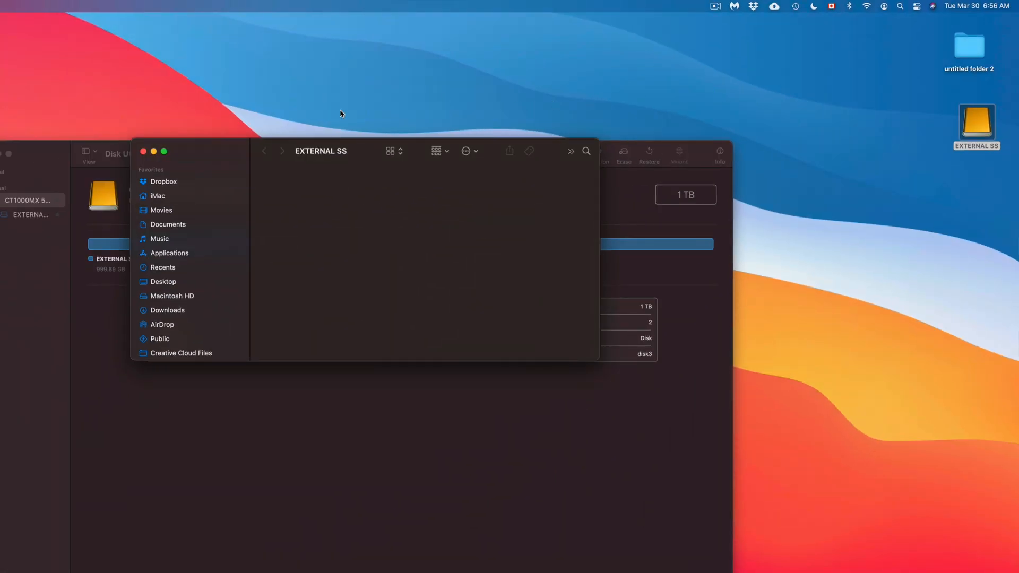
pyautogui.moveTo(227, 153); pyautogui.dragTo(540, 72)
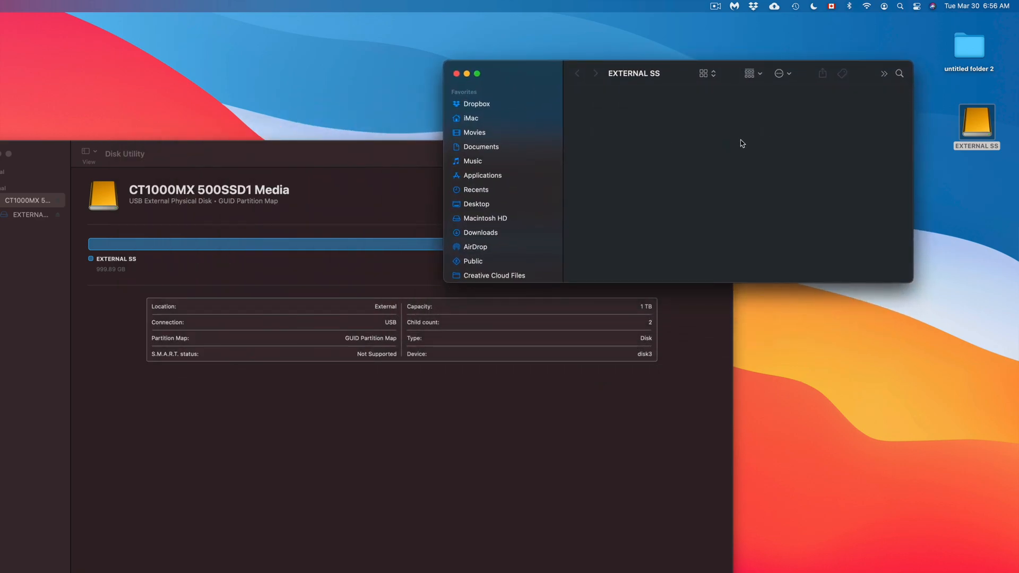
# Step: Create a new folder on the desktop and copy it onto the EXTERNAL SS drive
pyautogui.rightClick(961, 209)
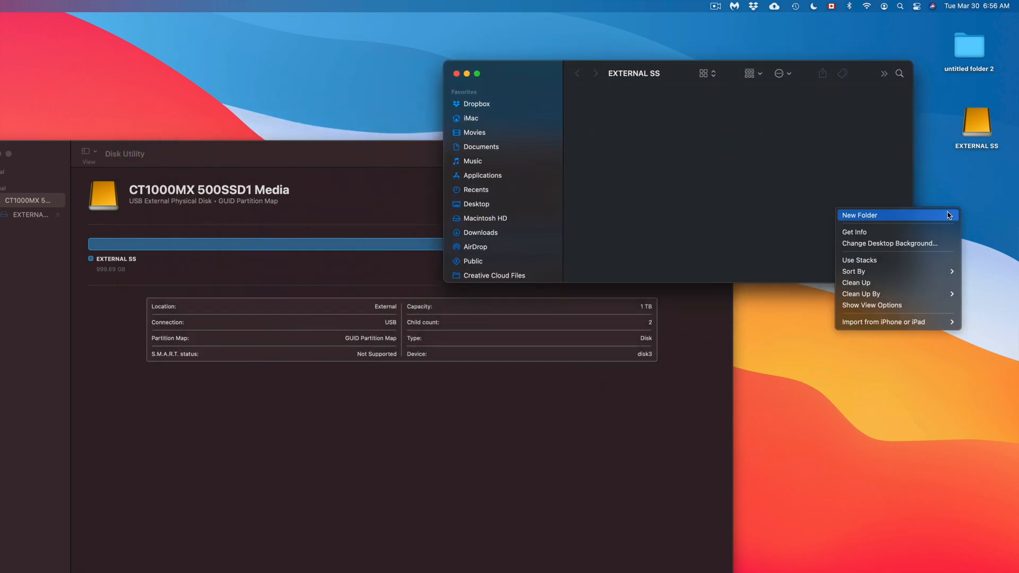
pyautogui.click(860, 215)
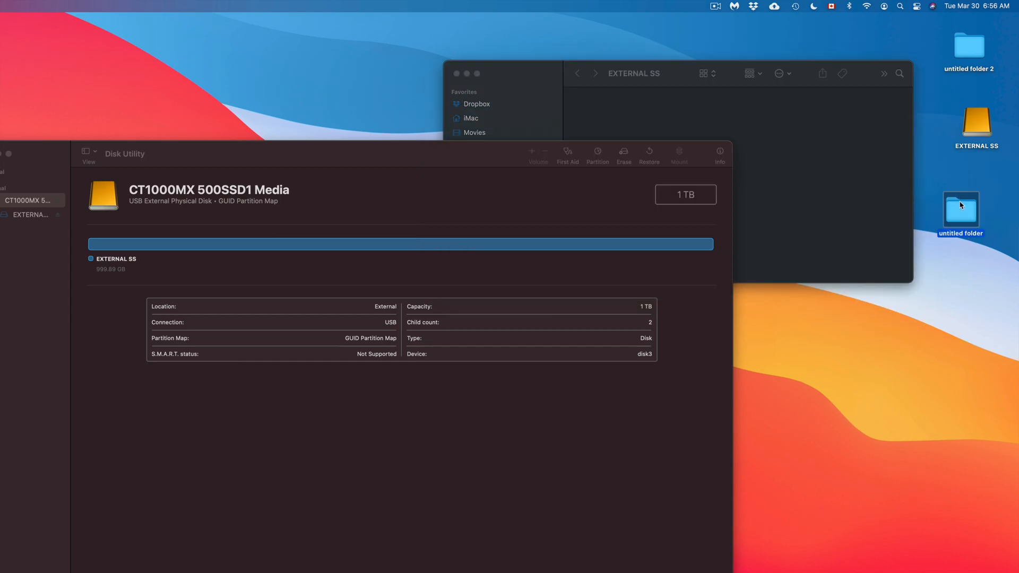
pyautogui.click(860, 132)
pyautogui.moveTo(493, 72); pyautogui.dragTo(520, 106)
pyautogui.moveTo(988, 194); pyautogui.dragTo(658, 149)
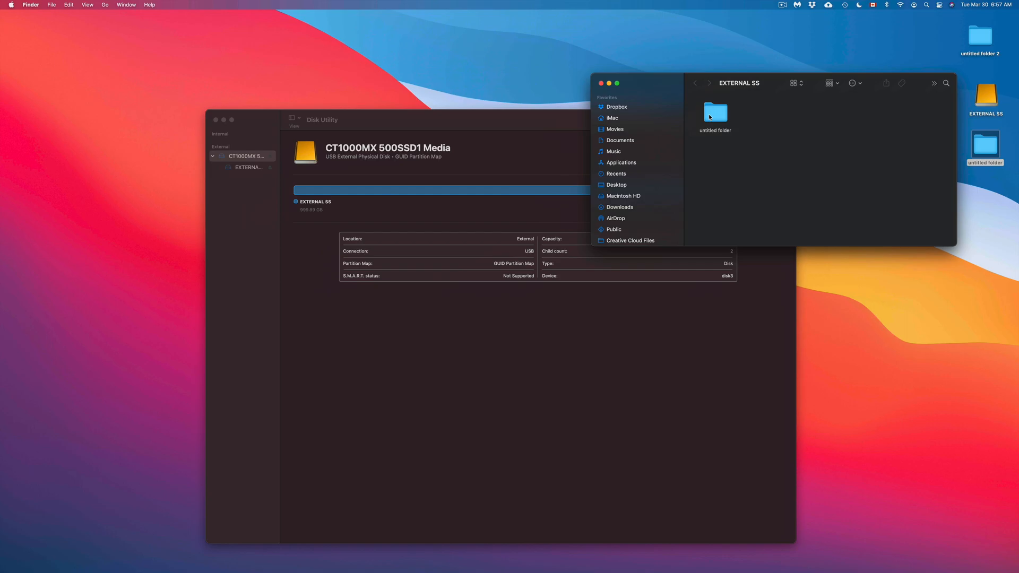
# Step: Minimize the EXTERNAL SS window and check the volume listed under the CT1000MX disk in Disk Utility
pyautogui.click(609, 84)
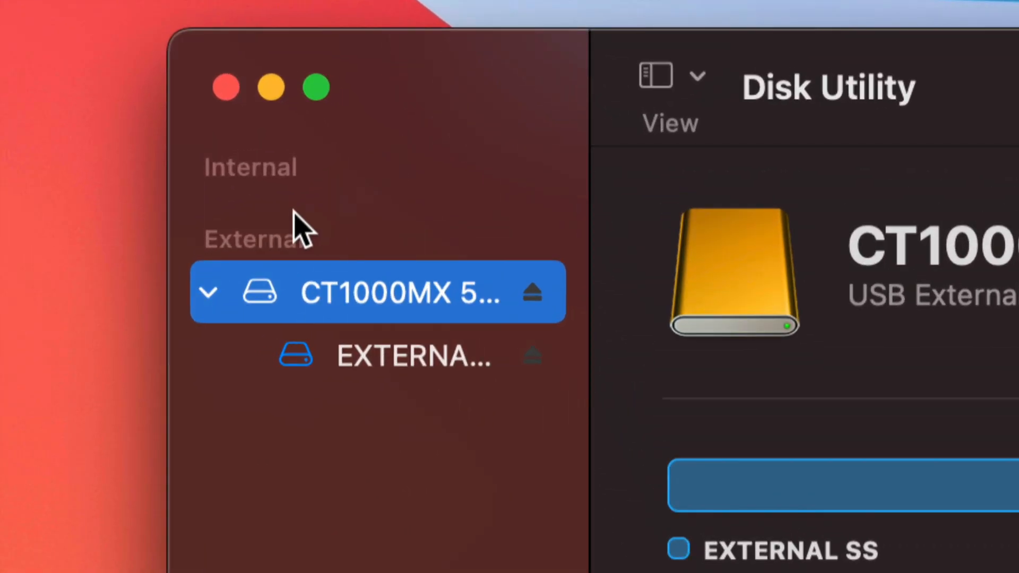
pyautogui.click(208, 292)
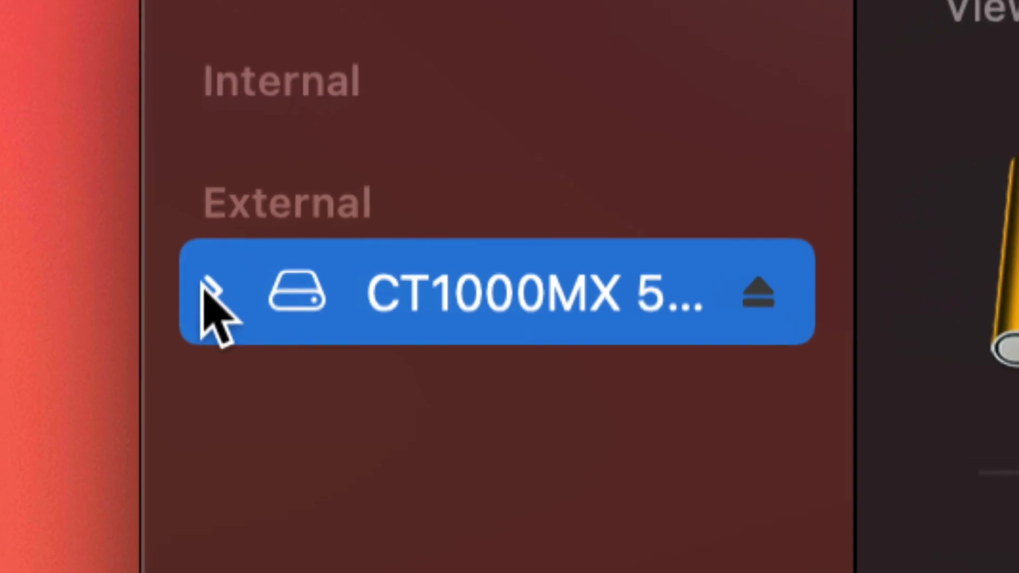
pyautogui.click(212, 293)
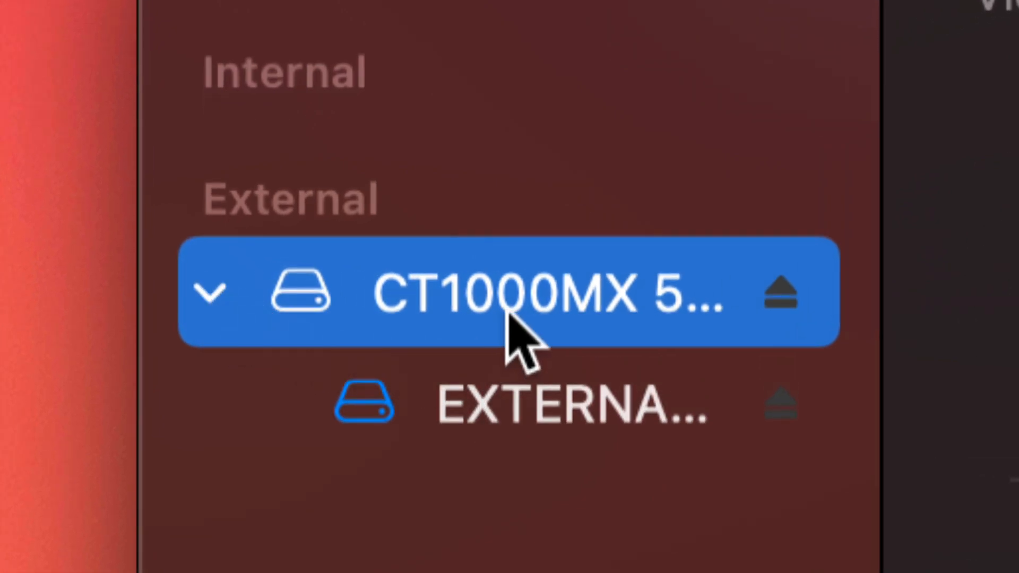
# Step: Select the CT1000MX 500SSD1 Media disk and open its partitioning dialog
pyautogui.click(519, 408)
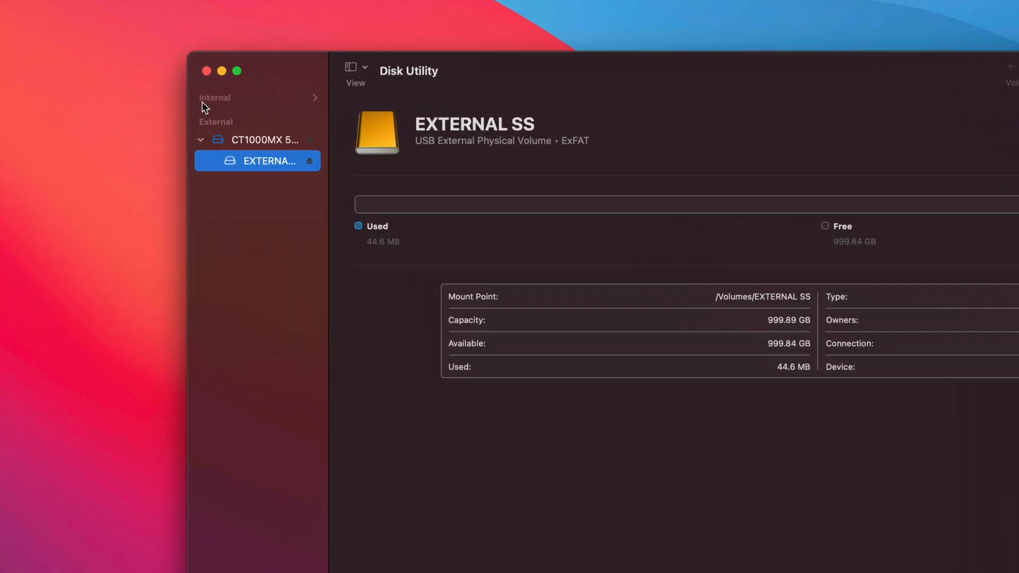
pyautogui.click(260, 147)
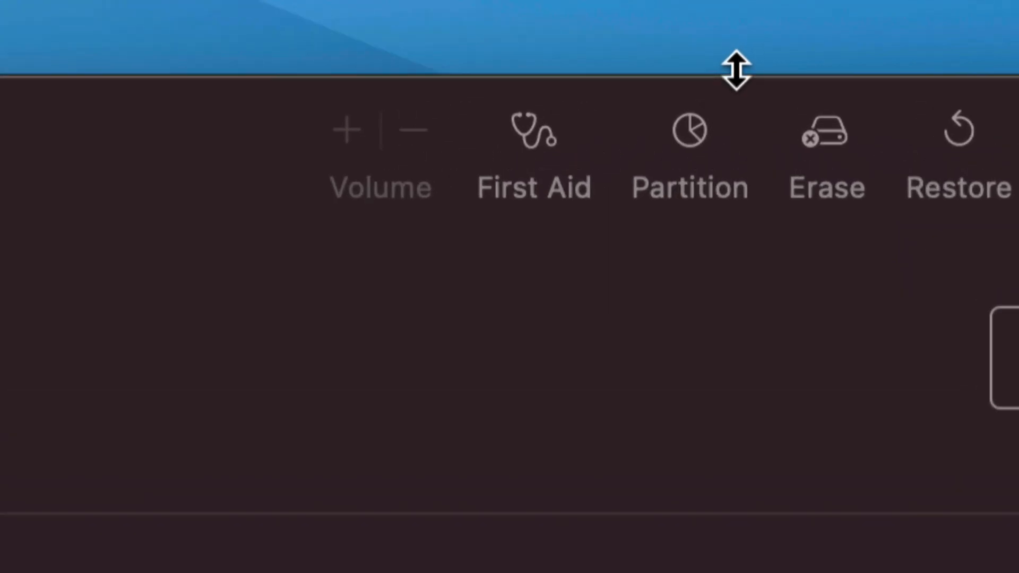
pyautogui.click(697, 158)
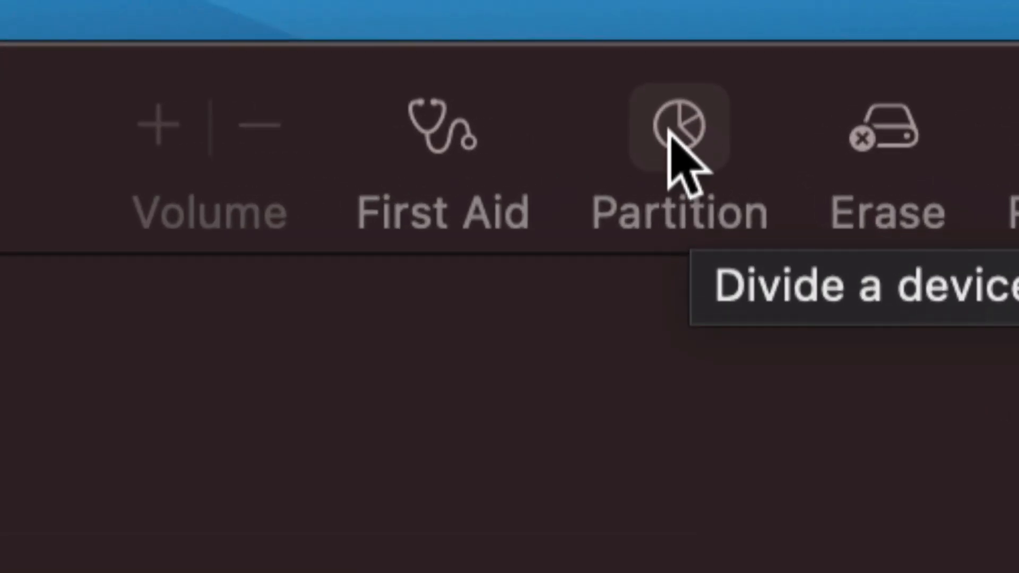
pyautogui.click(685, 134)
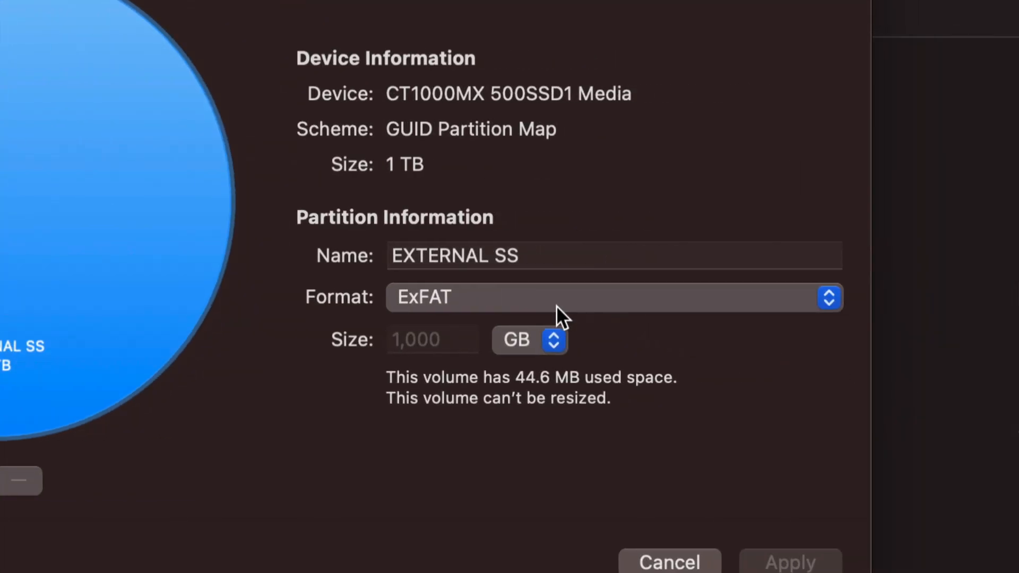
# Step: Set the EXTERNAL SS partition's format to Mac OS Extended (Journaled) and add a second partition to the disk
pyautogui.click(437, 296)
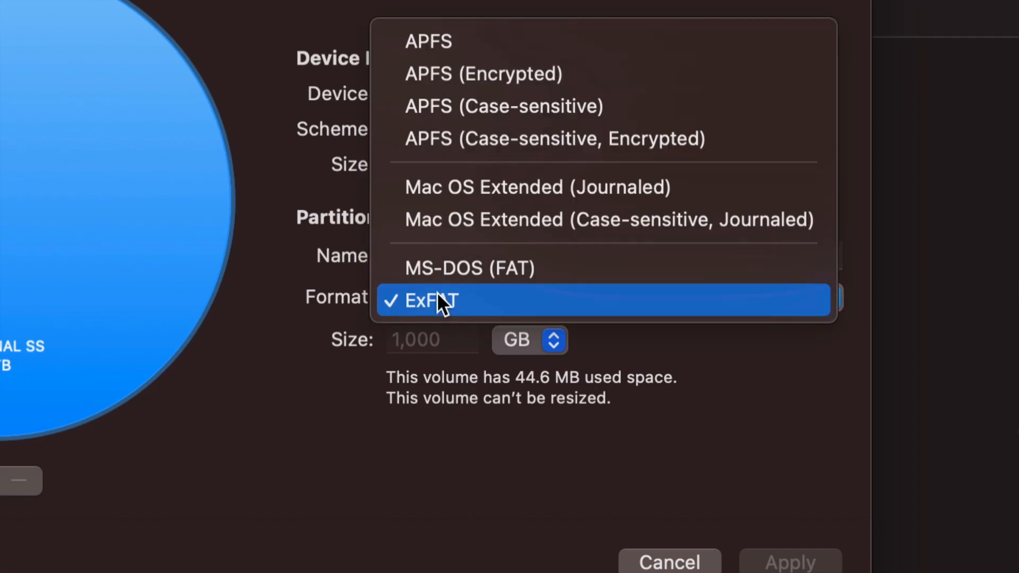
pyautogui.click(534, 199)
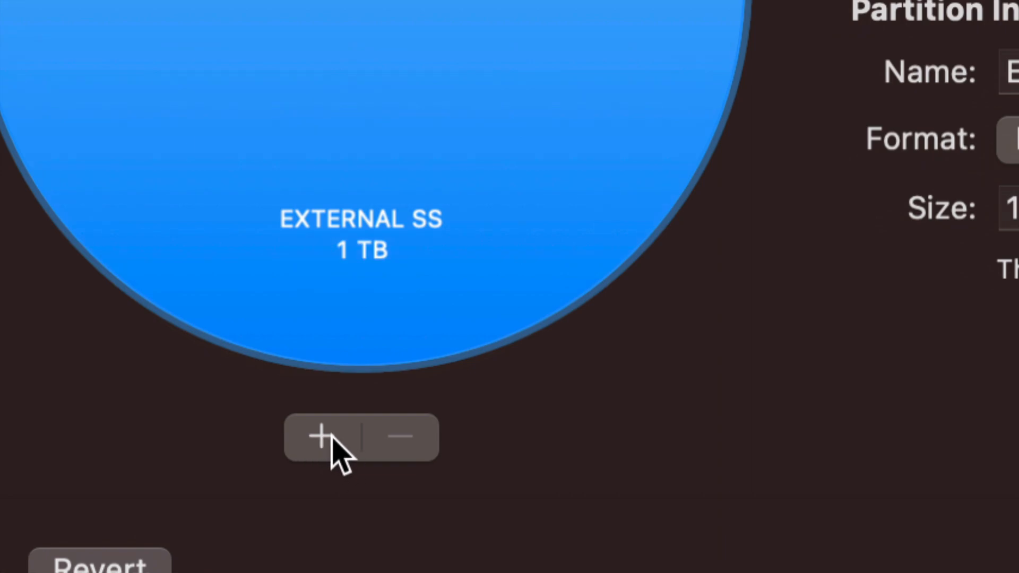
pyautogui.click(321, 437)
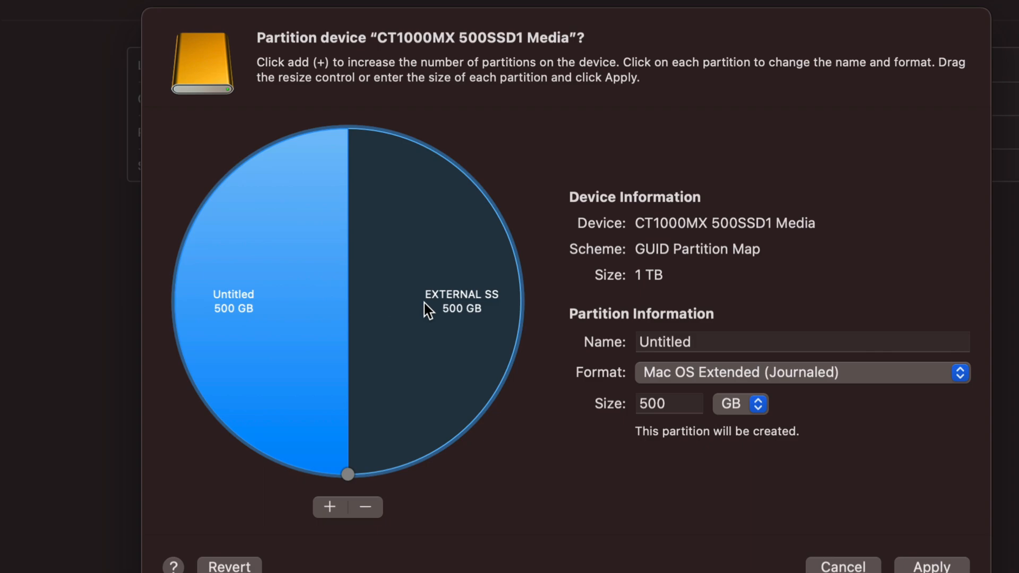
# Step: Rename the EXTERNAL SS partition as PC and Mac EXFAT
pyautogui.click(443, 324)
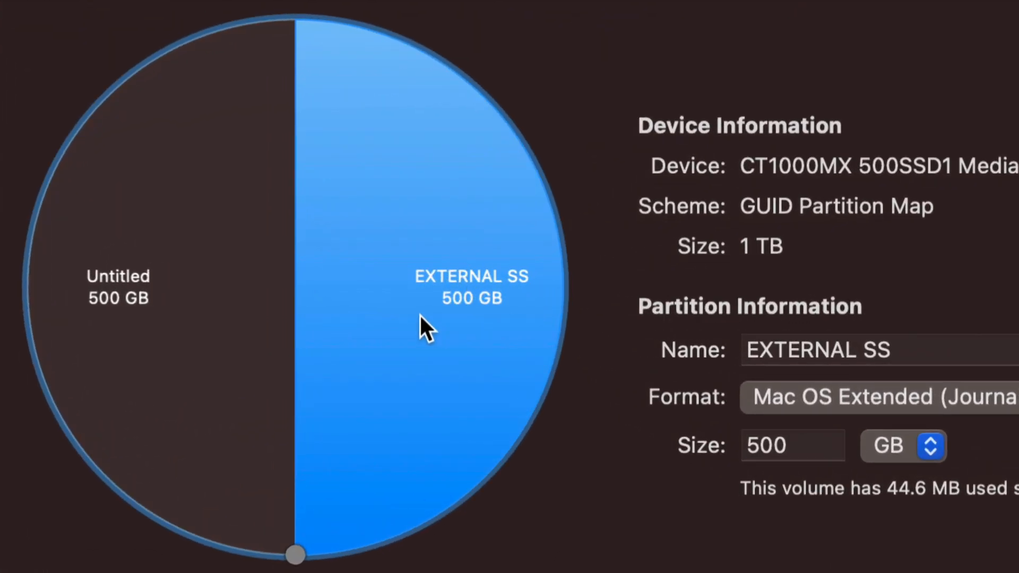
pyautogui.click(130, 300)
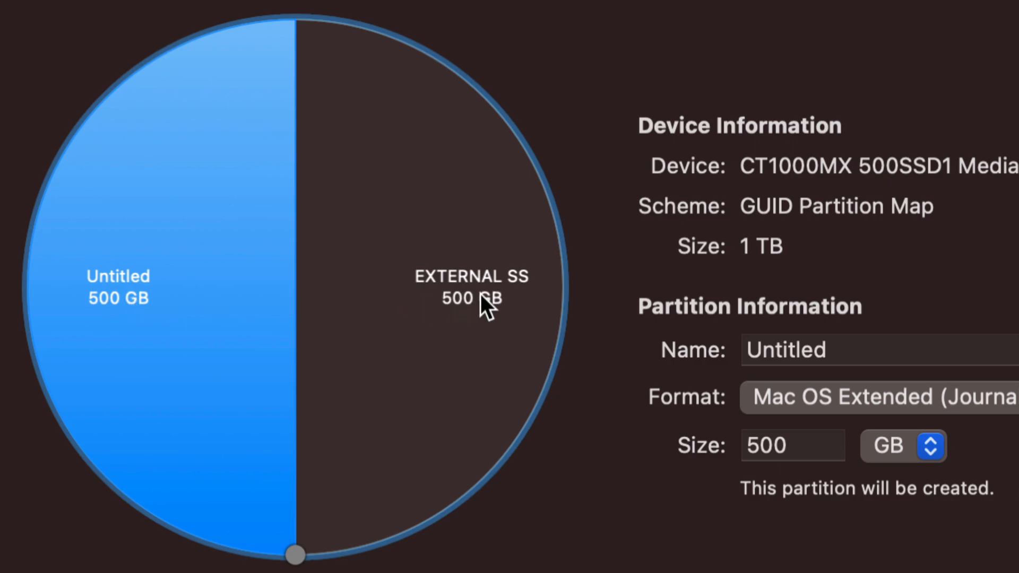
pyautogui.click(499, 298)
pyautogui.click(222, 310)
pyautogui.click(447, 313)
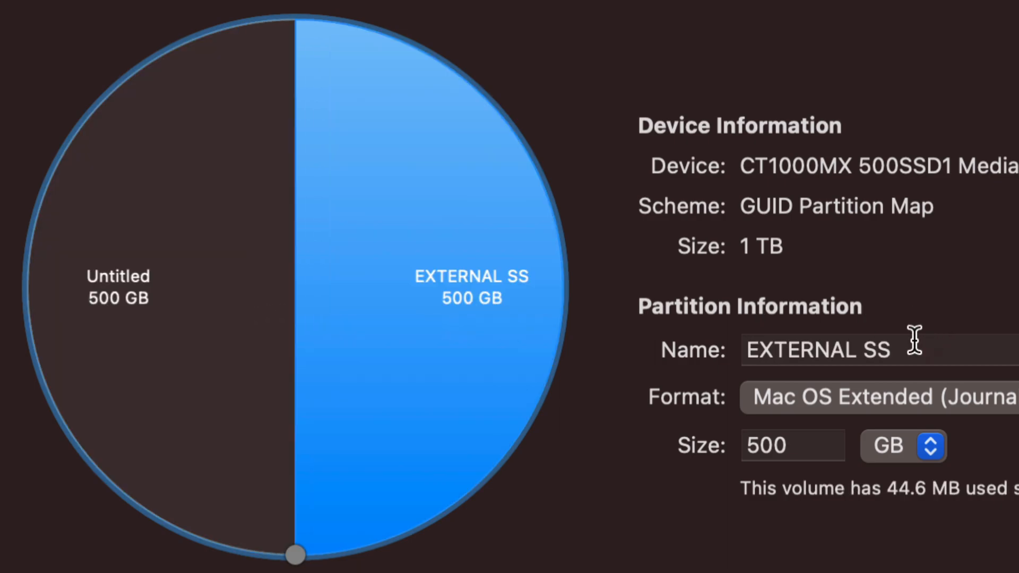
pyautogui.moveTo(915, 343); pyautogui.dragTo(748, 349)
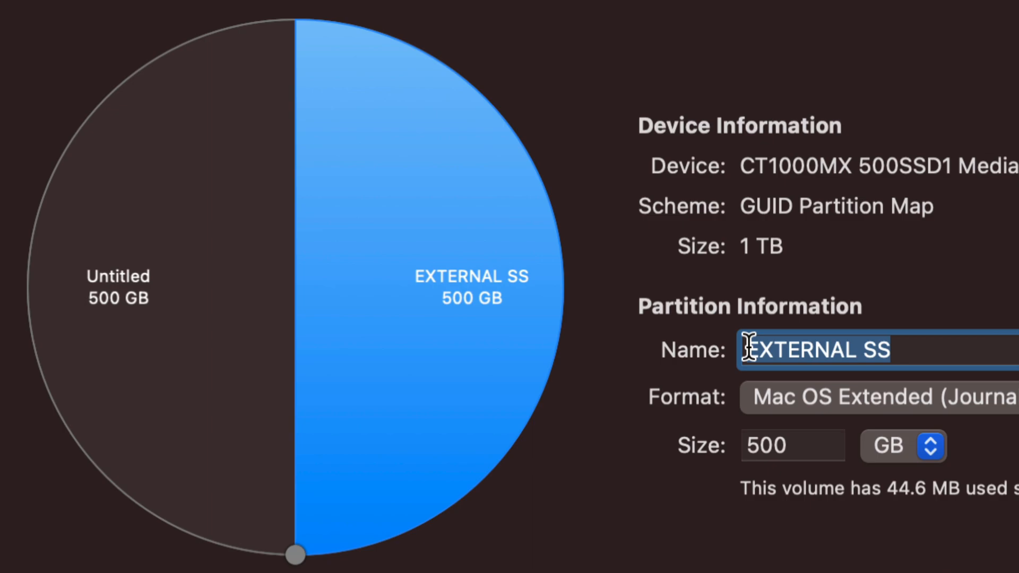
pyautogui.write('ex')
pyautogui.press('BackSpace')
pyautogui.press('BackSpace')
pyautogui.write('PC and Mac')
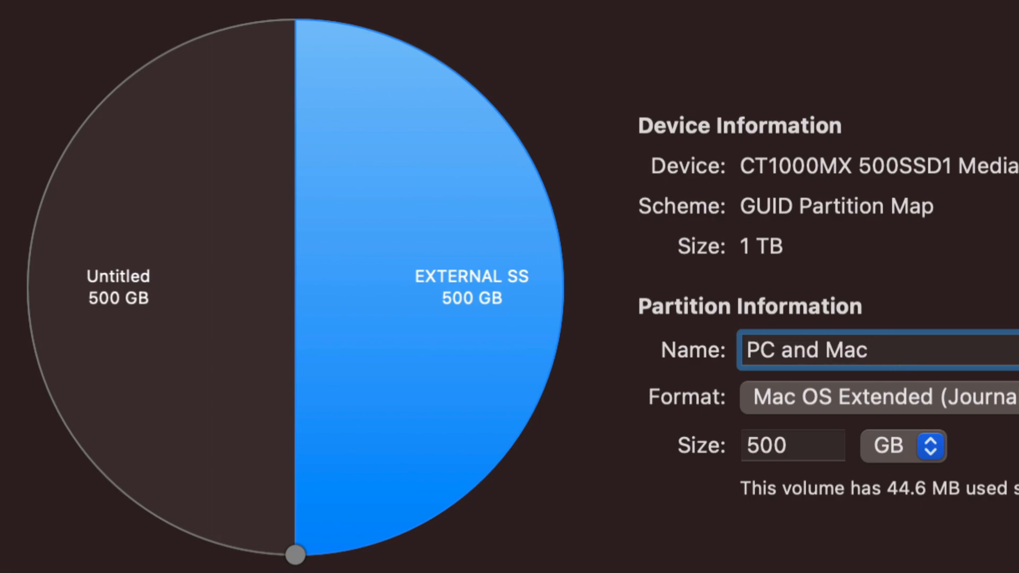
pyautogui.write(' EXFAT')
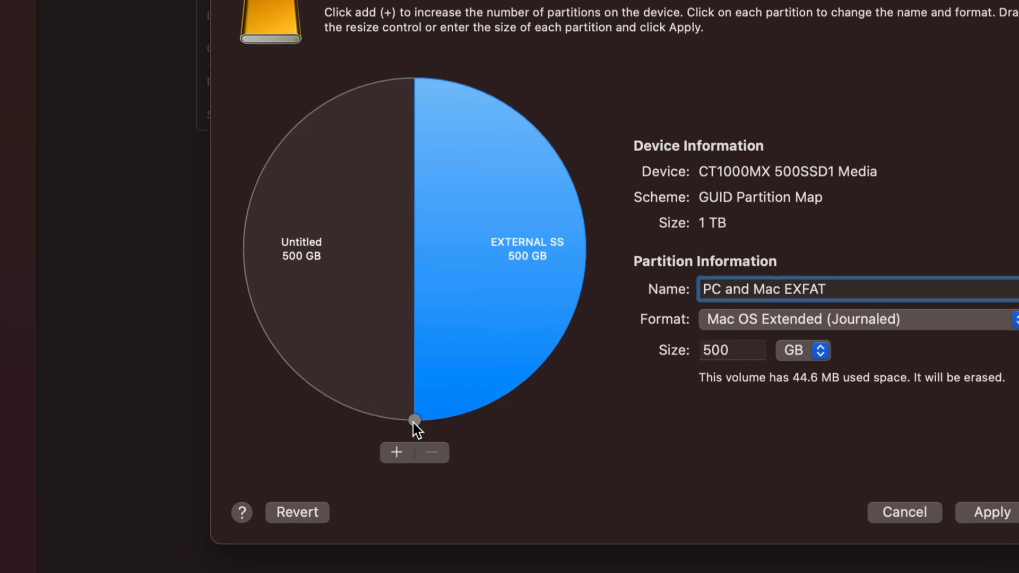
# Step: Shrink the PC and Mac EXFAT partition to about 189 GB and name the untitled partition Time Machine
pyautogui.moveTo(414, 422); pyautogui.dragTo(683, 141)
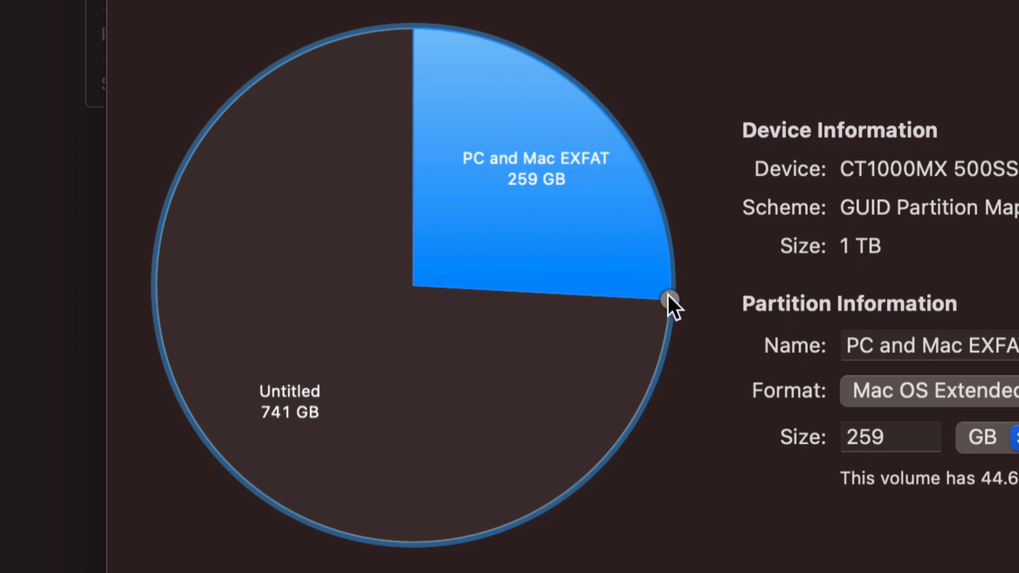
pyautogui.moveTo(668, 294); pyautogui.dragTo(645, 190)
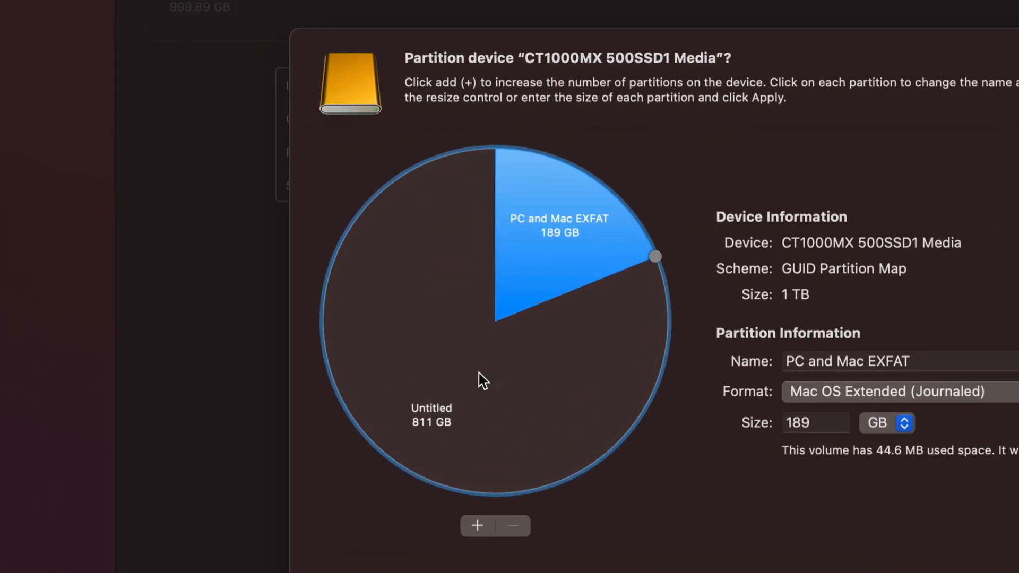
pyautogui.click(501, 395)
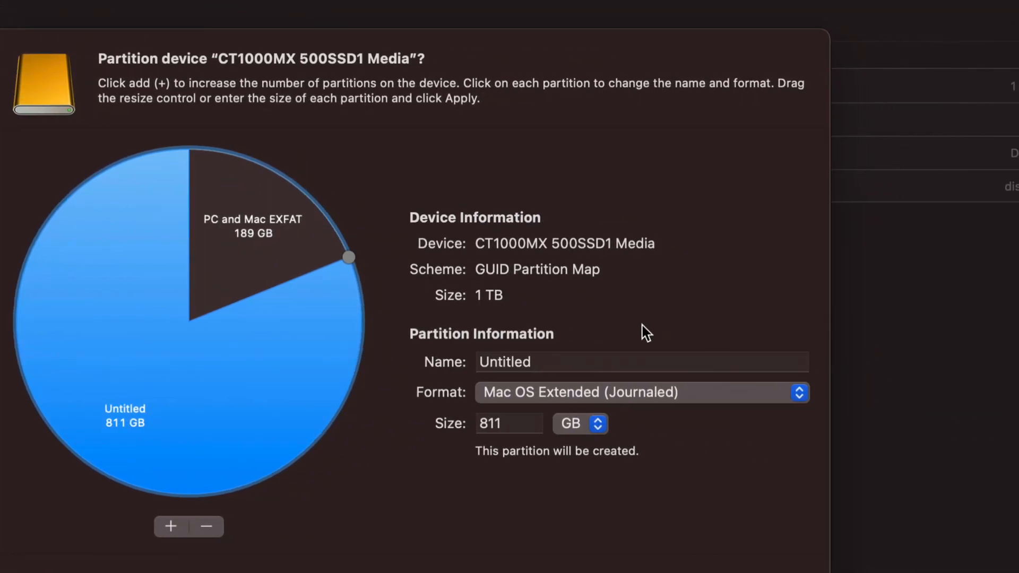
pyautogui.moveTo(542, 359); pyautogui.dragTo(474, 360)
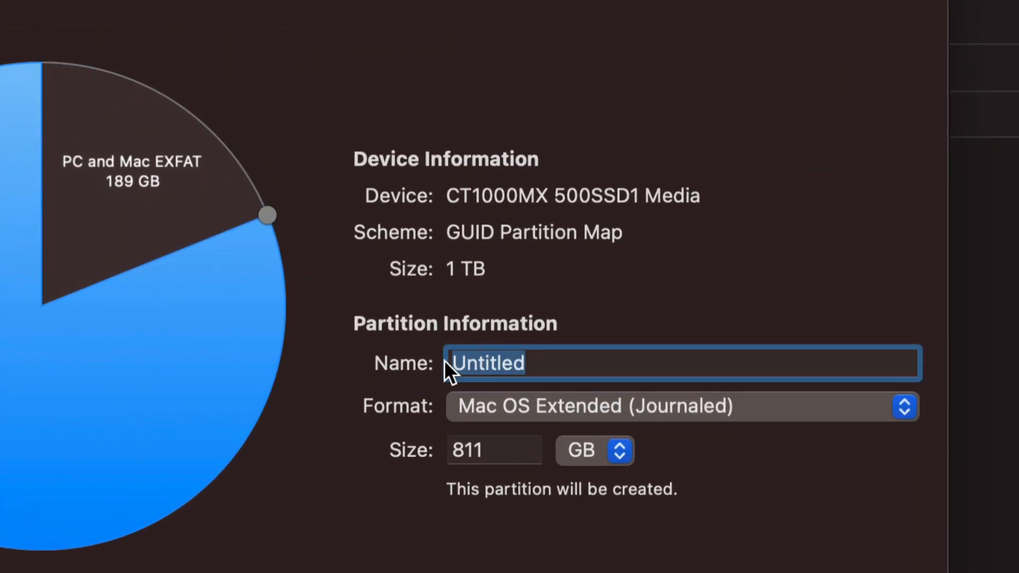
pyautogui.write('Time Machine')
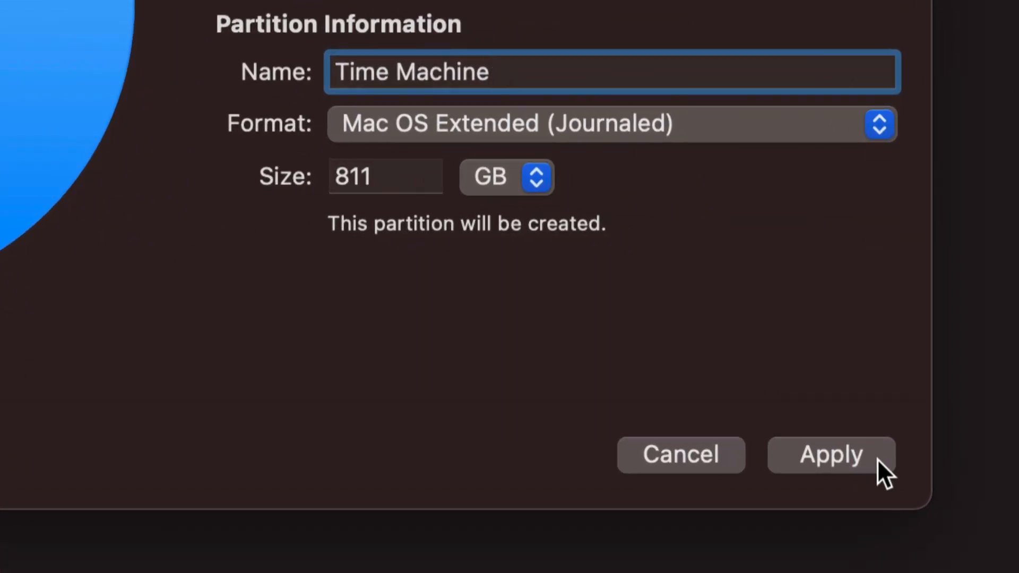
# Step: Apply the new partition layout to the CT1000MX disk and dismiss the completion report
pyautogui.click(863, 465)
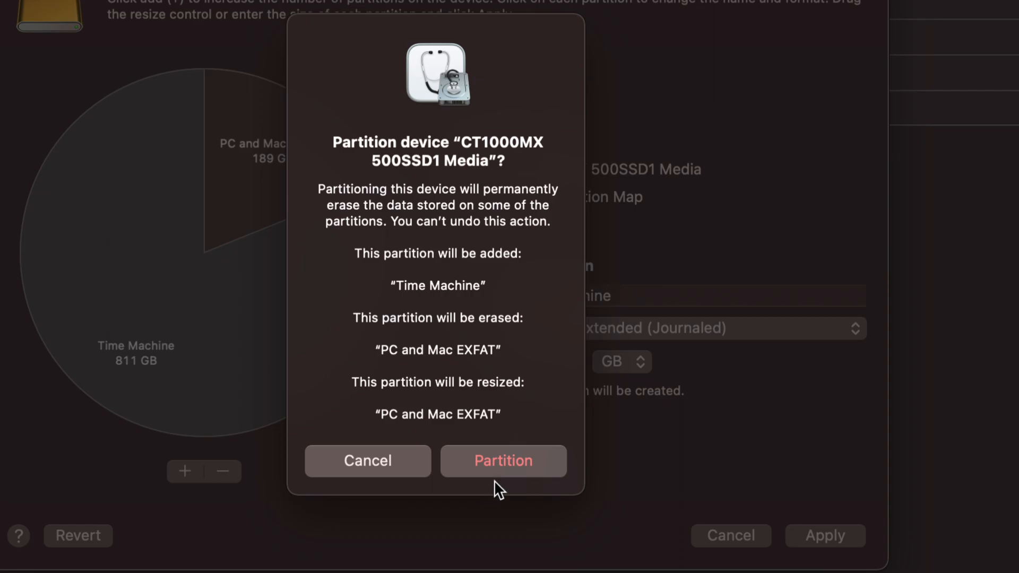
pyautogui.click(487, 463)
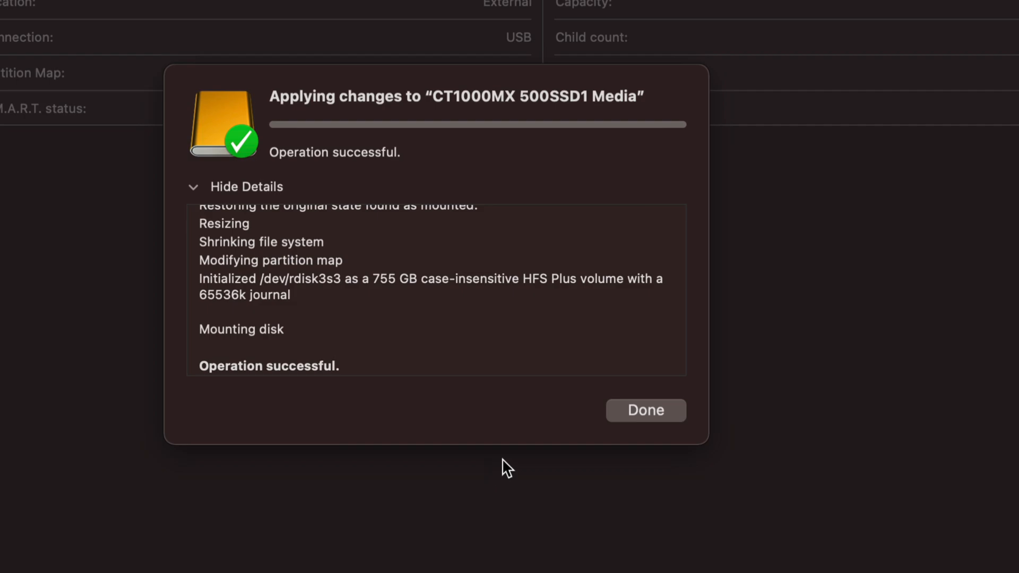
pyautogui.click(645, 410)
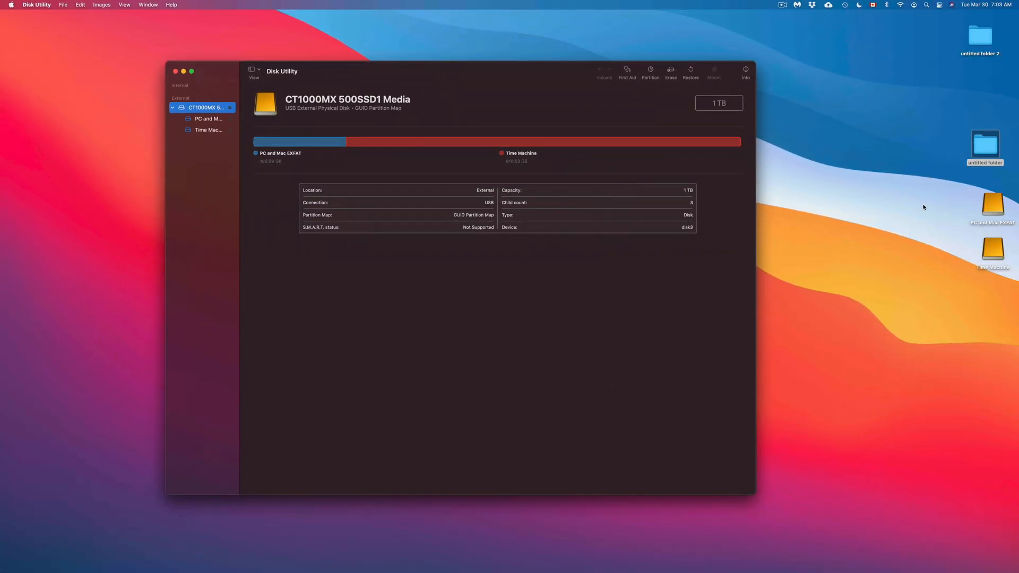
# Step: Rearrange the desktop so the two new drives sit together beside Disk Utility and untitled folder lies below untitled folder 2
pyautogui.moveTo(979, 157); pyautogui.dragTo(980, 95)
pyautogui.moveTo(949, 181); pyautogui.dragTo(994, 272)
pyautogui.moveTo(1005, 226); pyautogui.dragTo(865, 97)
pyautogui.click(894, 93)
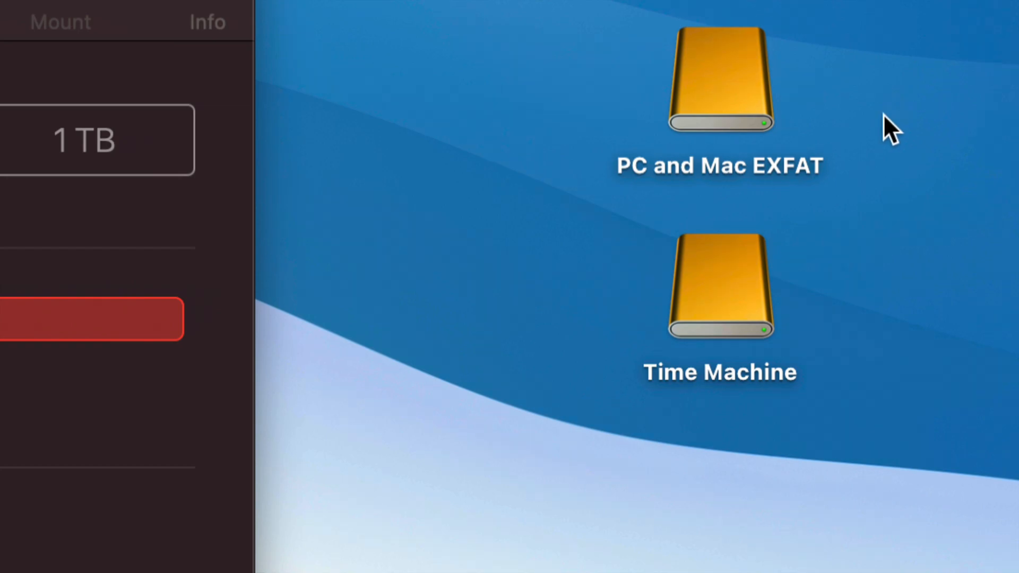
pyautogui.click(706, 106)
pyautogui.moveTo(705, 106); pyautogui.dragTo(570, 106)
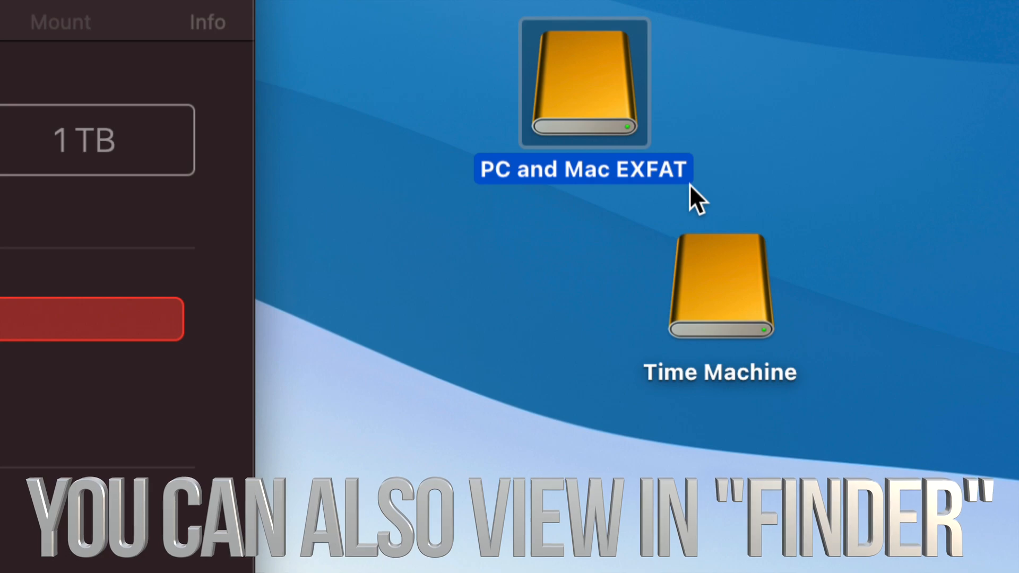
pyautogui.moveTo(728, 296); pyautogui.dragTo(604, 301)
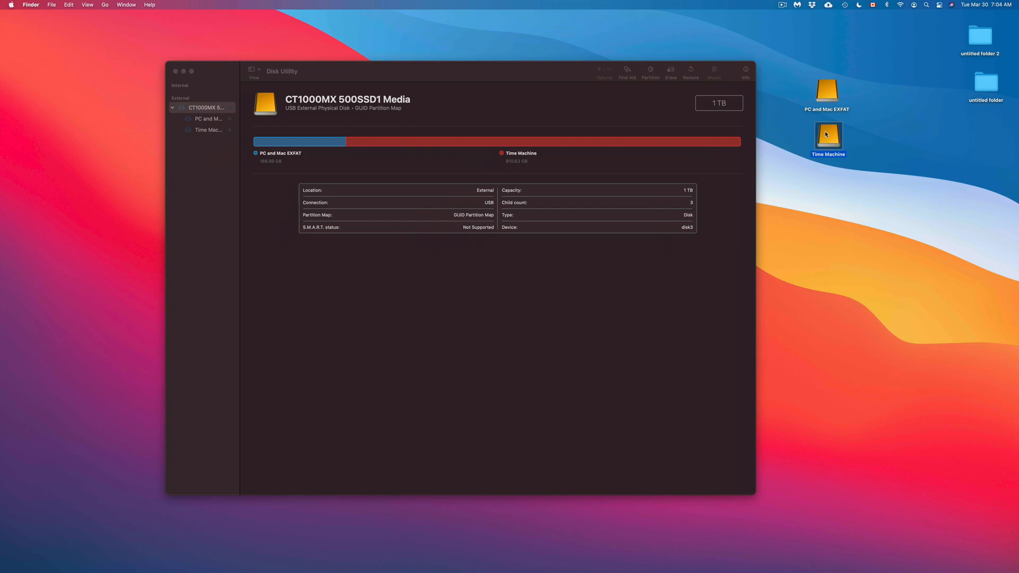
# Step: Find and open System Preferences through Spotlight and close Disk Utility
pyautogui.click(576, 74)
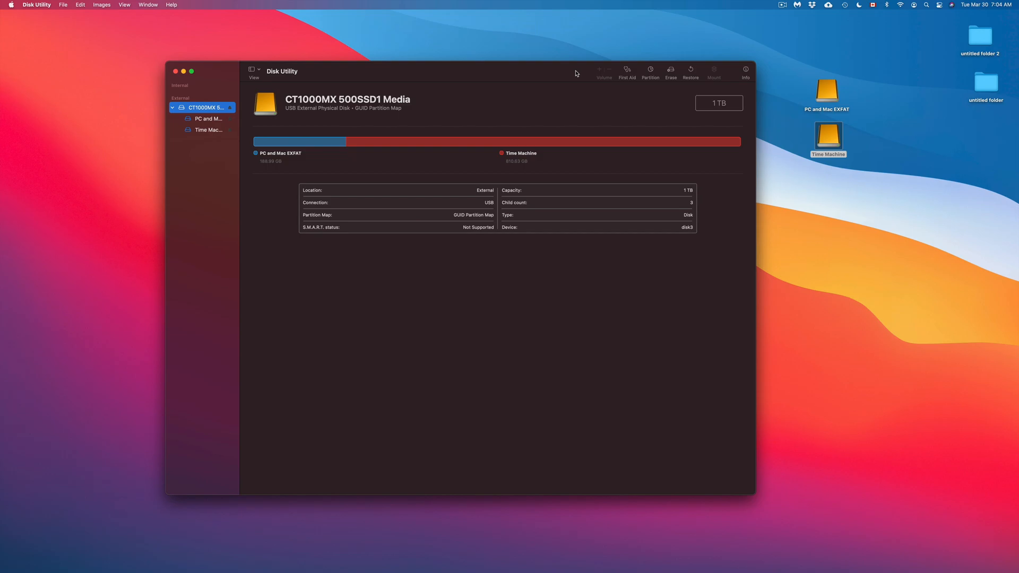
pyautogui.moveTo(631, 571)
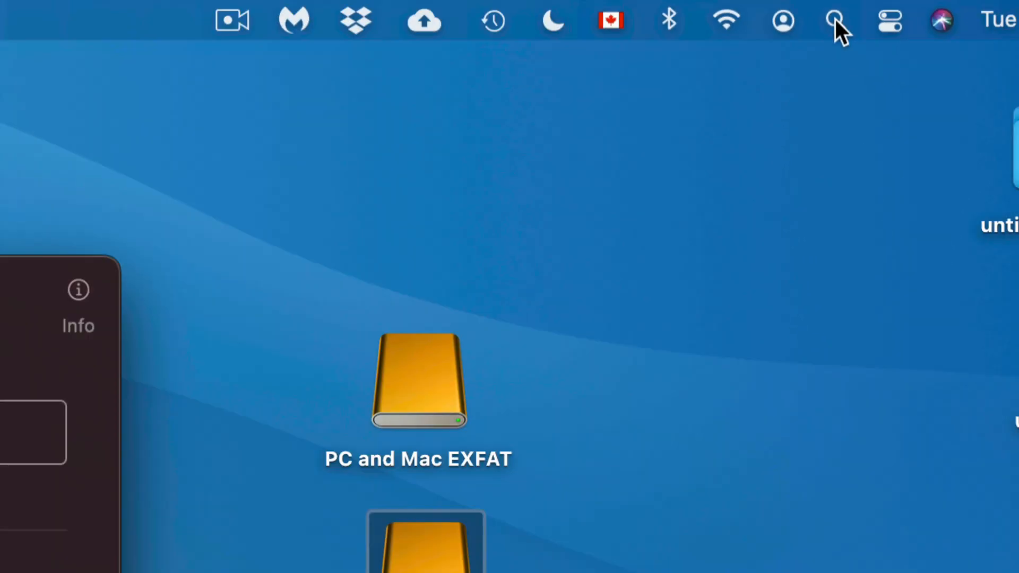
pyautogui.click(838, 32)
pyautogui.write('system prefences')
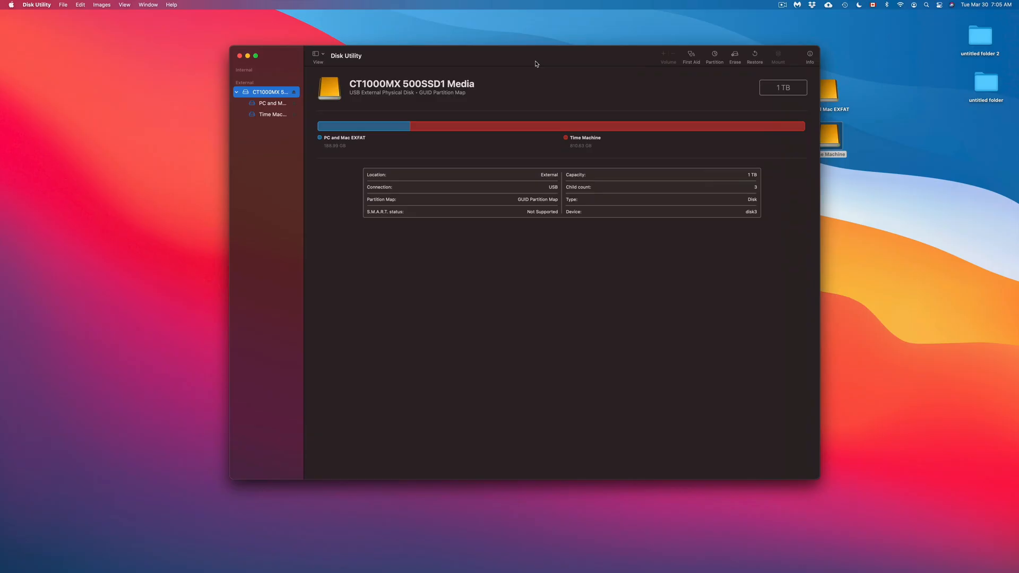
pyautogui.click(240, 57)
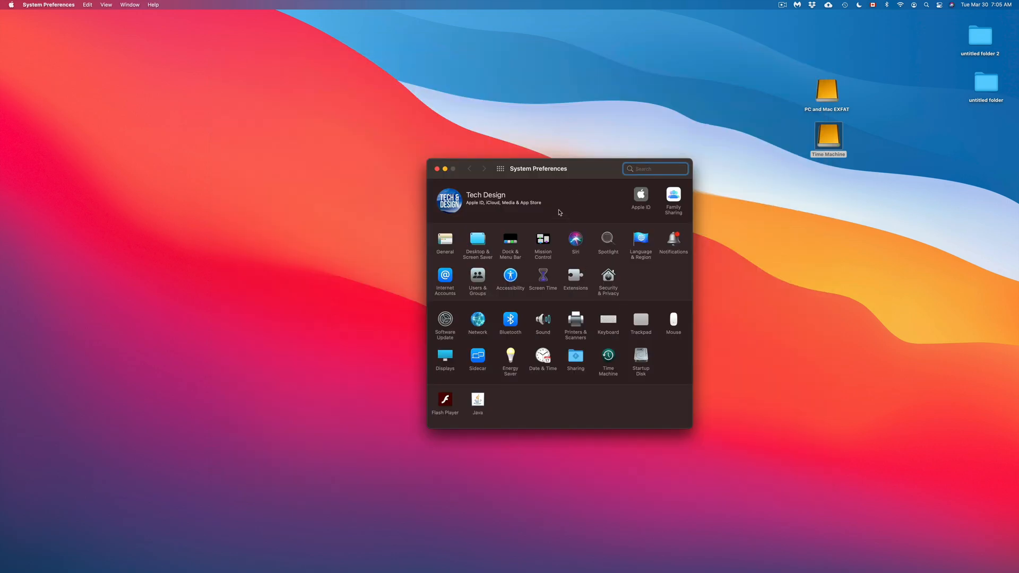
# Step: Open the Time Machine preferences and turn off automatic backups
pyautogui.moveTo(542, 178); pyautogui.dragTo(527, 179)
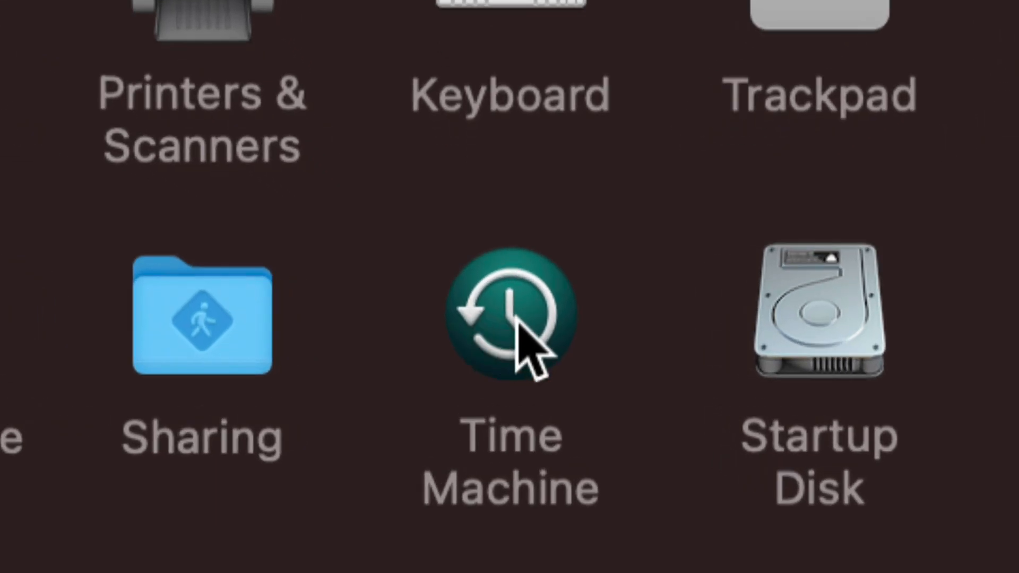
pyautogui.click(502, 324)
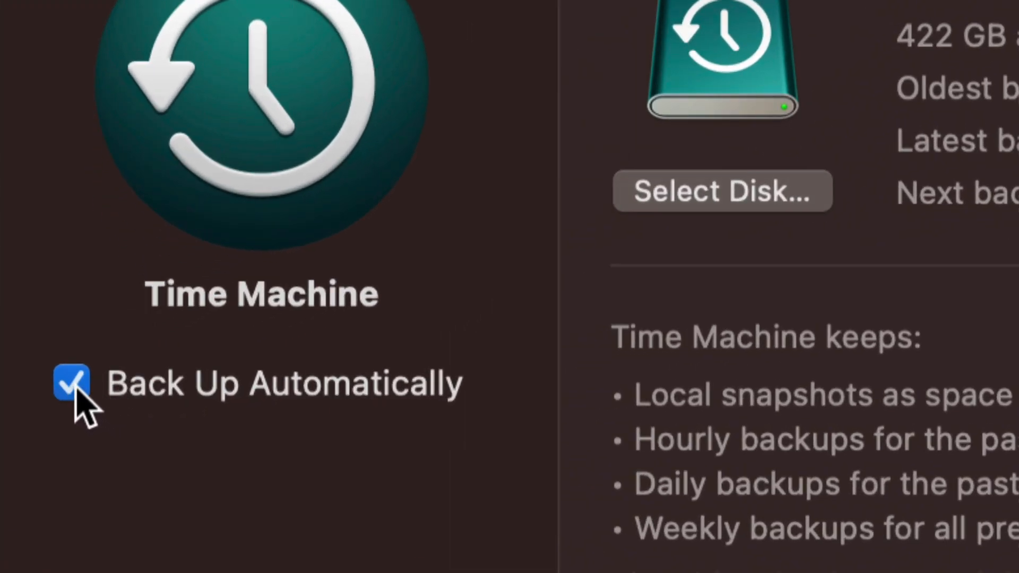
pyautogui.click(74, 384)
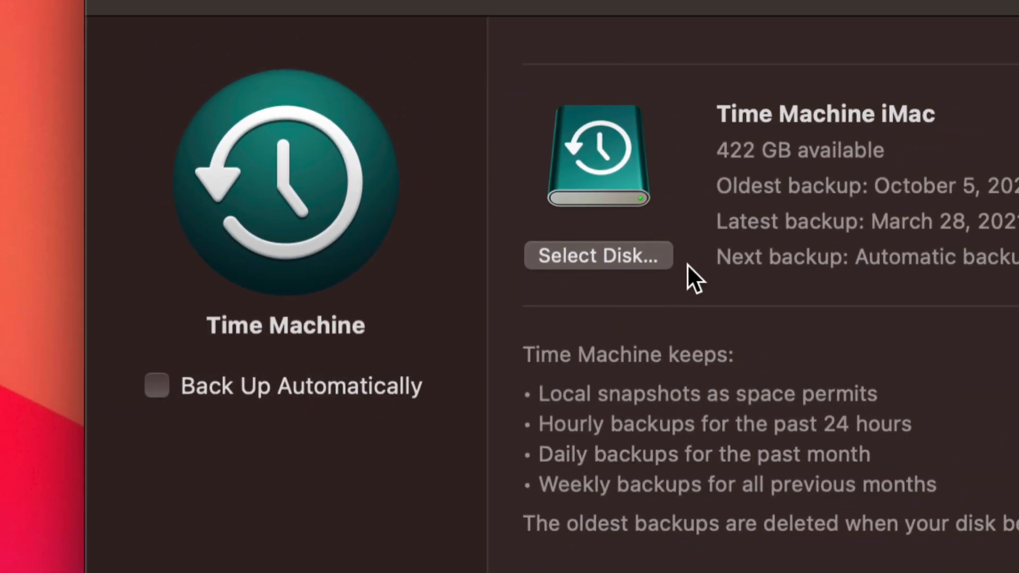
# Step: Choose the 811 GB Time Machine volume as a backup disk and use it together with Time Machine iMac
pyautogui.click(582, 253)
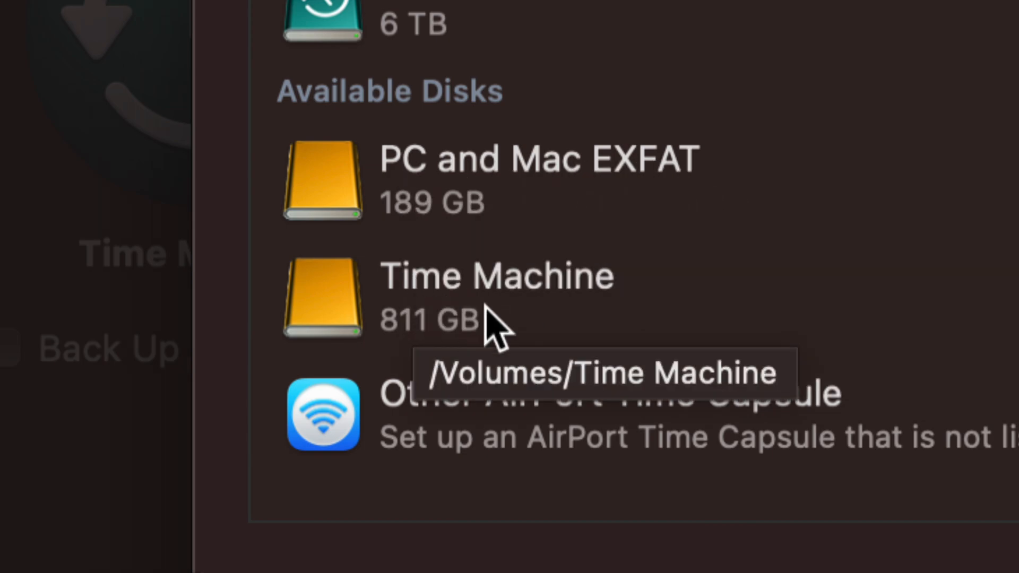
pyautogui.click(523, 288)
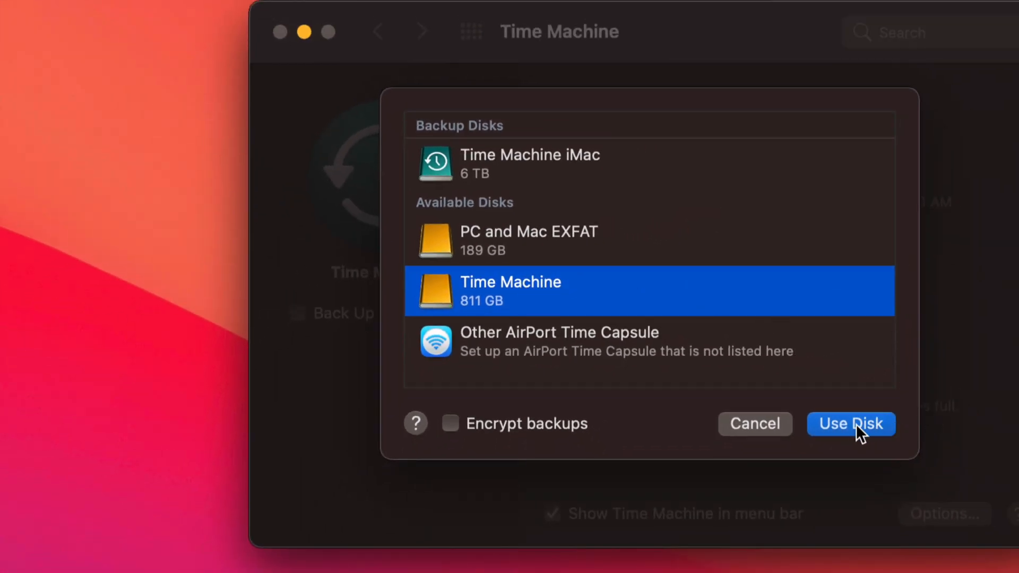
pyautogui.click(851, 424)
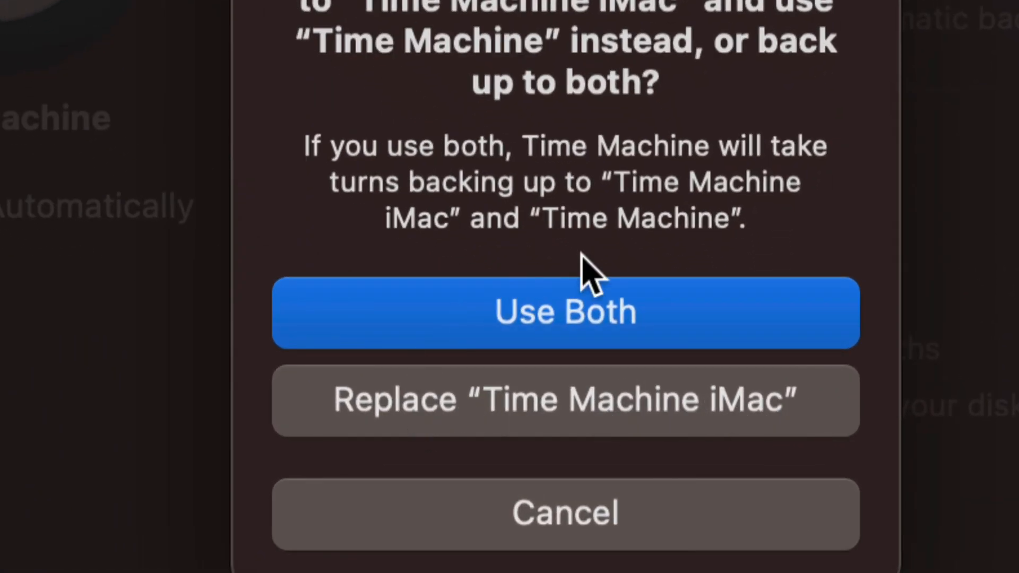
pyautogui.click(534, 312)
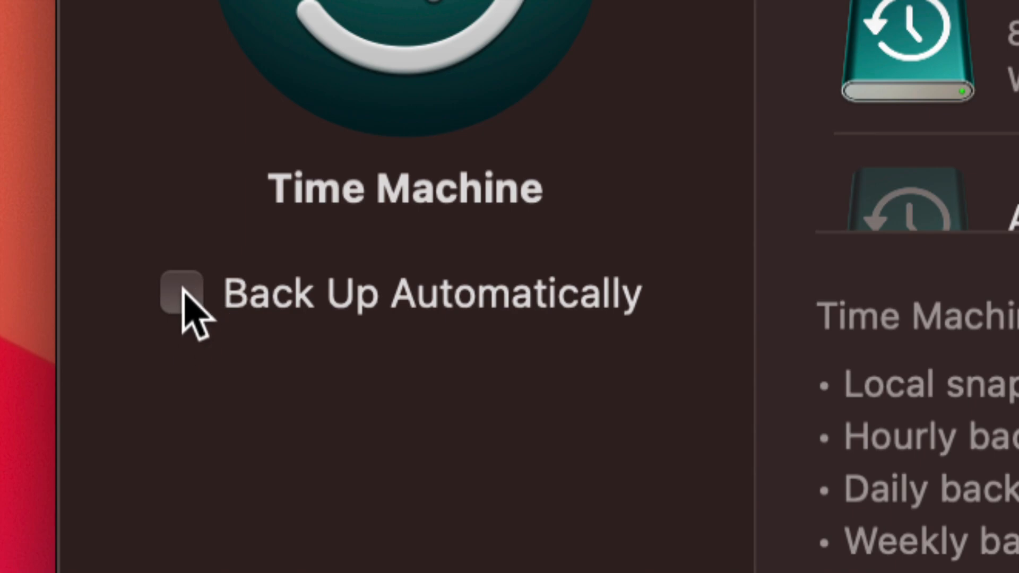
# Step: Check the Back Up Automatically option and view the Time Machine status menu
pyautogui.click(186, 292)
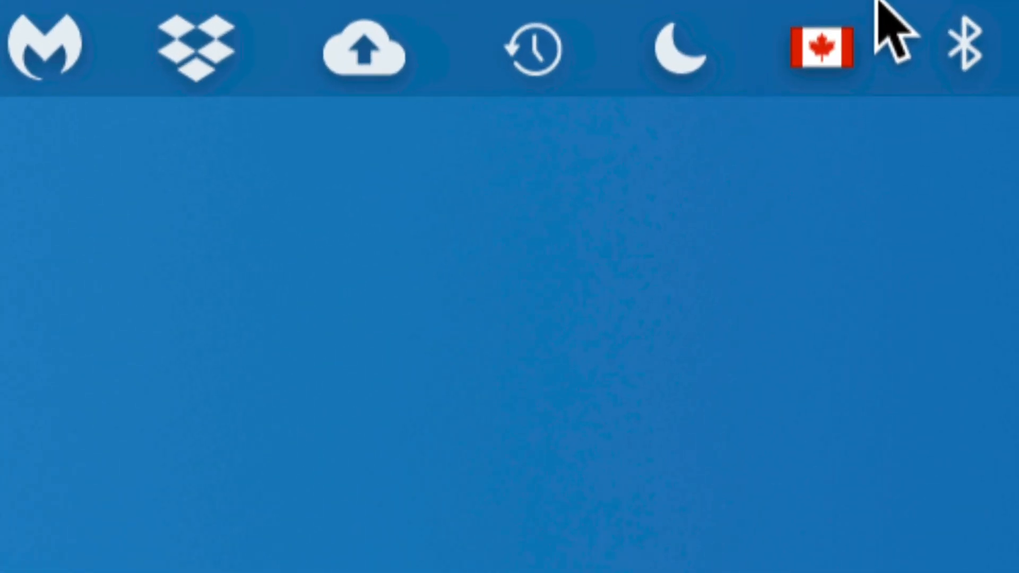
pyautogui.click(525, 55)
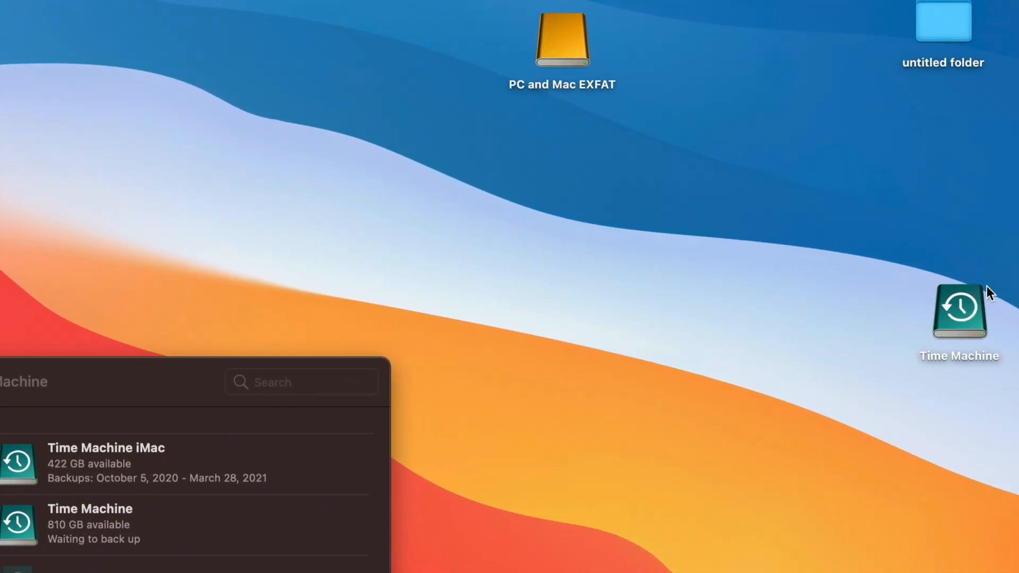
# Step: Gather the PC and Mac EXFAT and Time Machine drives beside the BackUp and PC drives on the desktop
pyautogui.moveTo(969, 311); pyautogui.dragTo(569, 147)
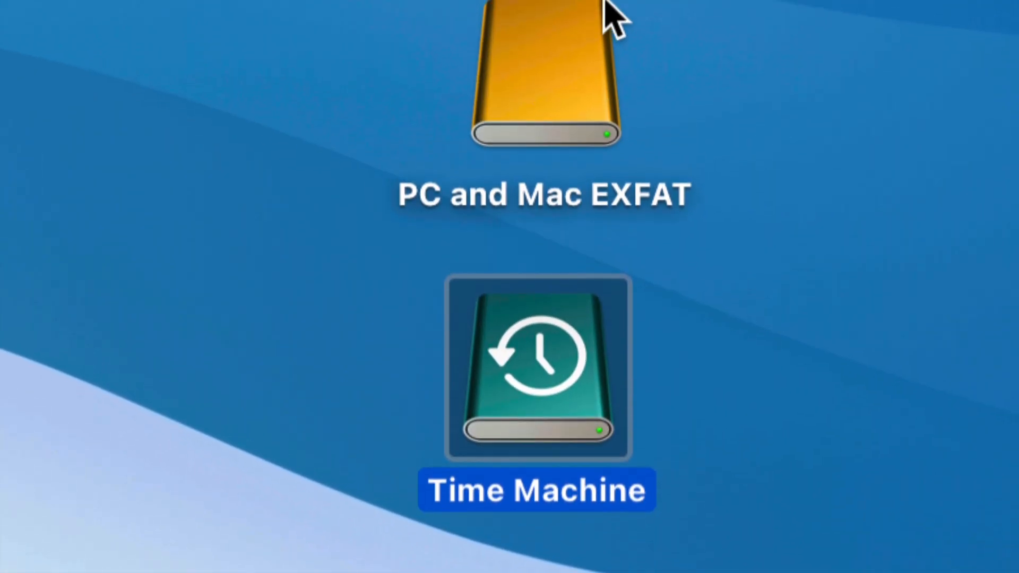
pyautogui.click(642, 32)
pyautogui.click(589, 83)
pyautogui.moveTo(590, 84); pyautogui.dragTo(332, 234)
pyautogui.moveTo(563, 348); pyautogui.dragTo(689, 237)
pyautogui.click(325, 181)
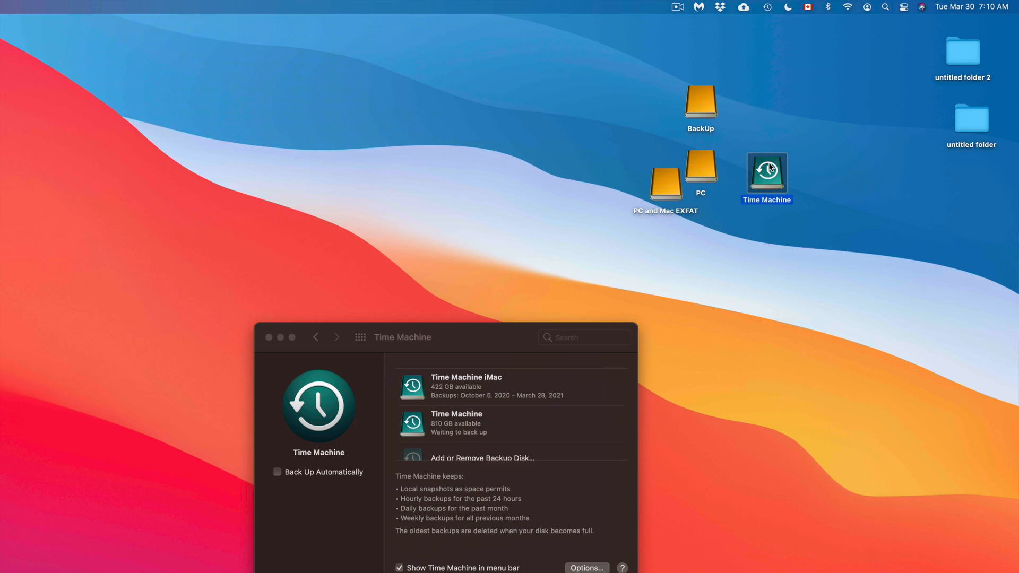
# Step: Move the four grouped drives to the opposite side of the desktop and place the Time Machine iMac drive near the untitled folders
pyautogui.moveTo(454, 337); pyautogui.dragTo(439, 174)
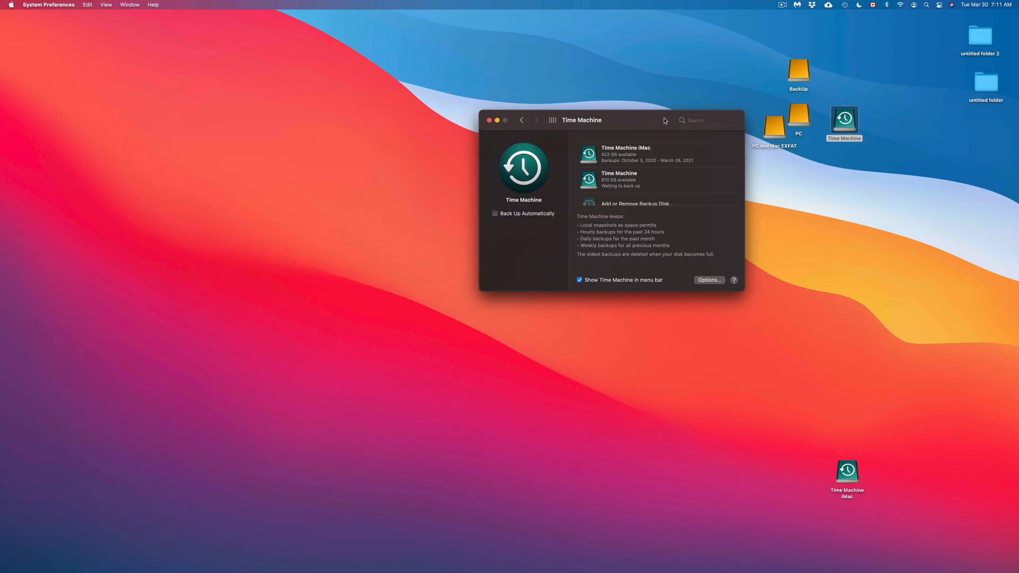
pyautogui.moveTo(439, 175); pyautogui.dragTo(268, 242)
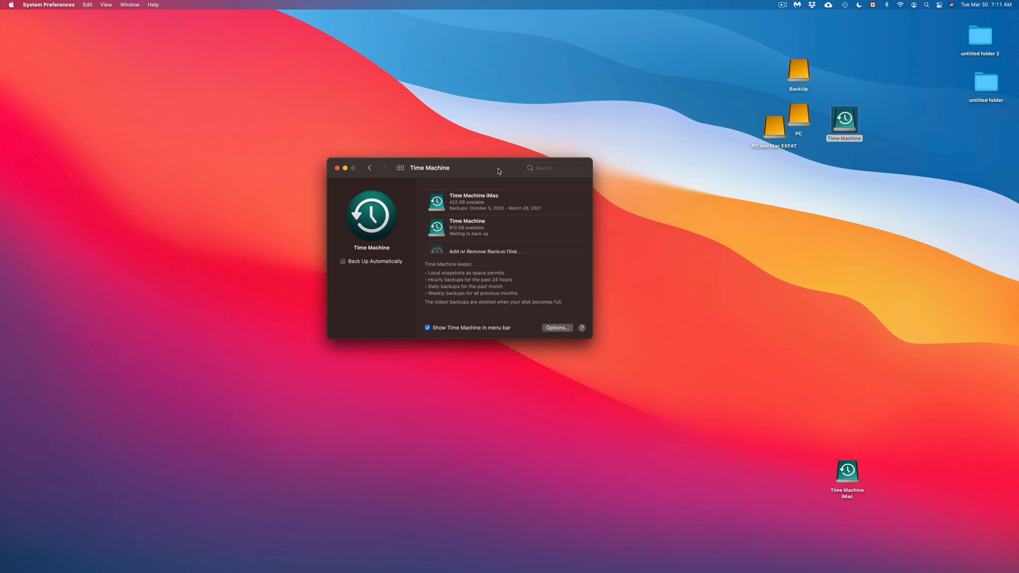
pyautogui.moveTo(905, 50); pyautogui.dragTo(773, 179)
pyautogui.moveTo(777, 137); pyautogui.dragTo(107, 198)
pyautogui.click(847, 479)
pyautogui.moveTo(847, 479); pyautogui.dragTo(806, 67)
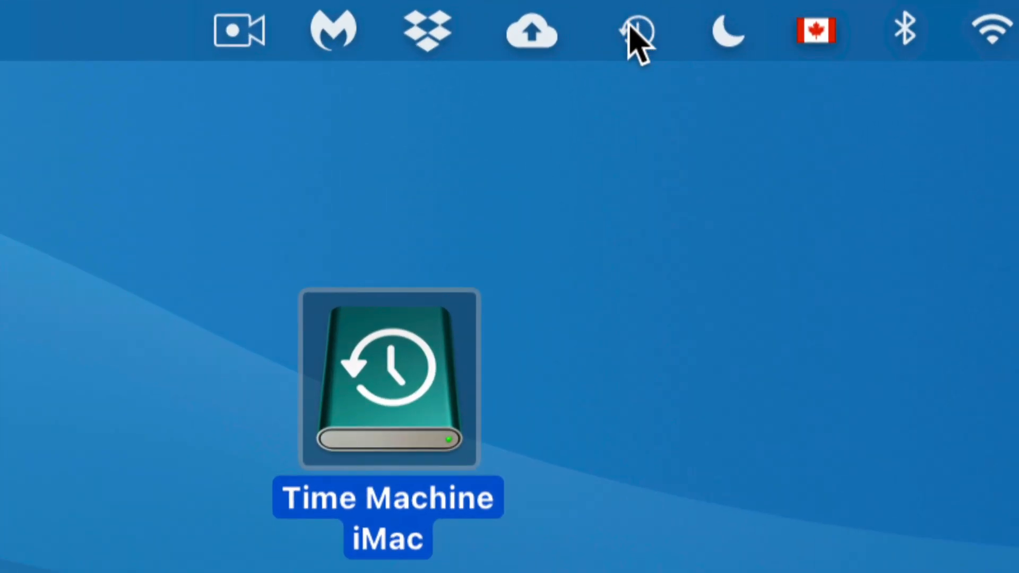
# Step: Enter Time Machine and restore the screenshot from the Desktop backup of Friday, December 4, 2020
pyautogui.click(625, 16)
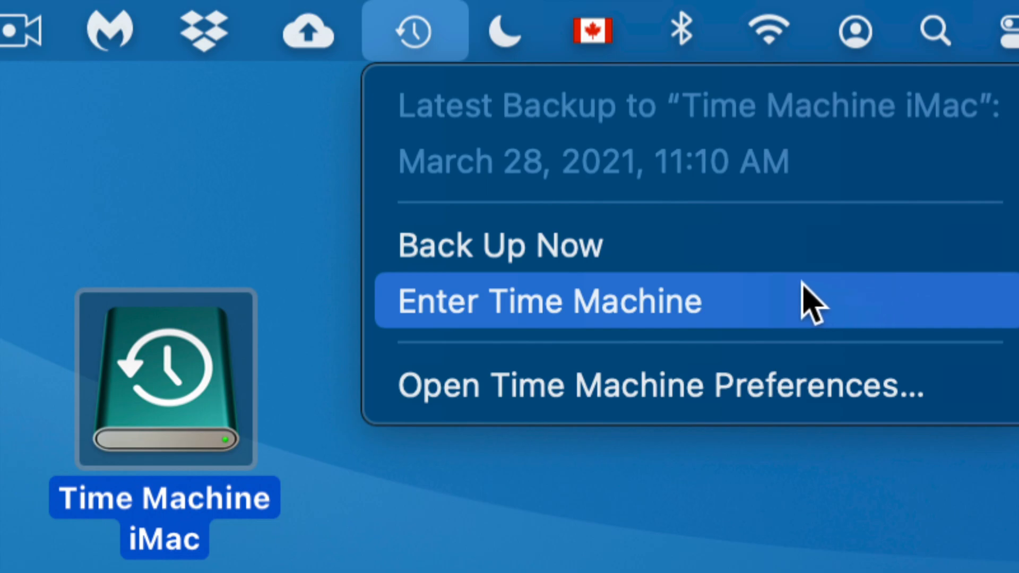
pyautogui.click(644, 314)
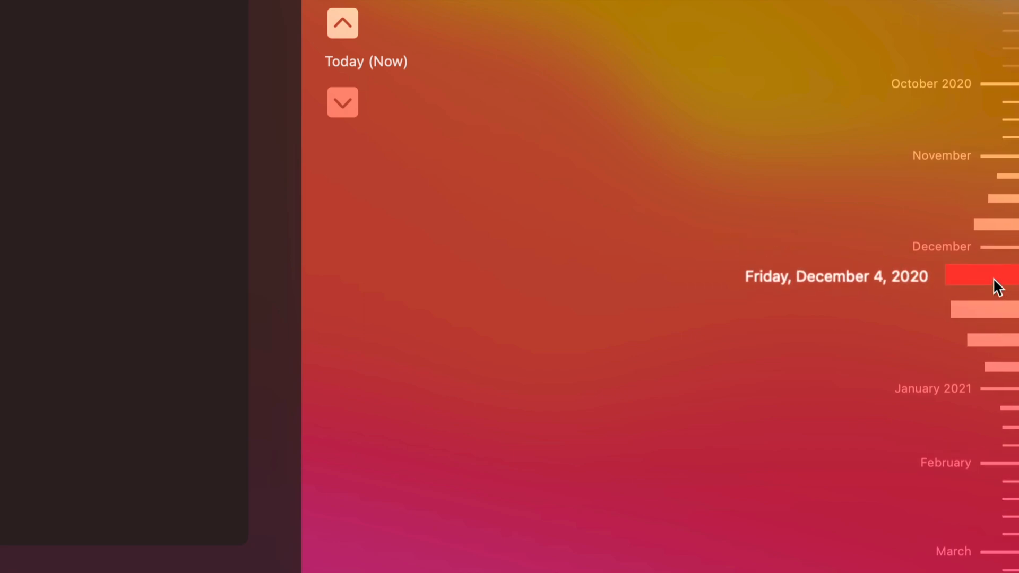
pyautogui.click(998, 287)
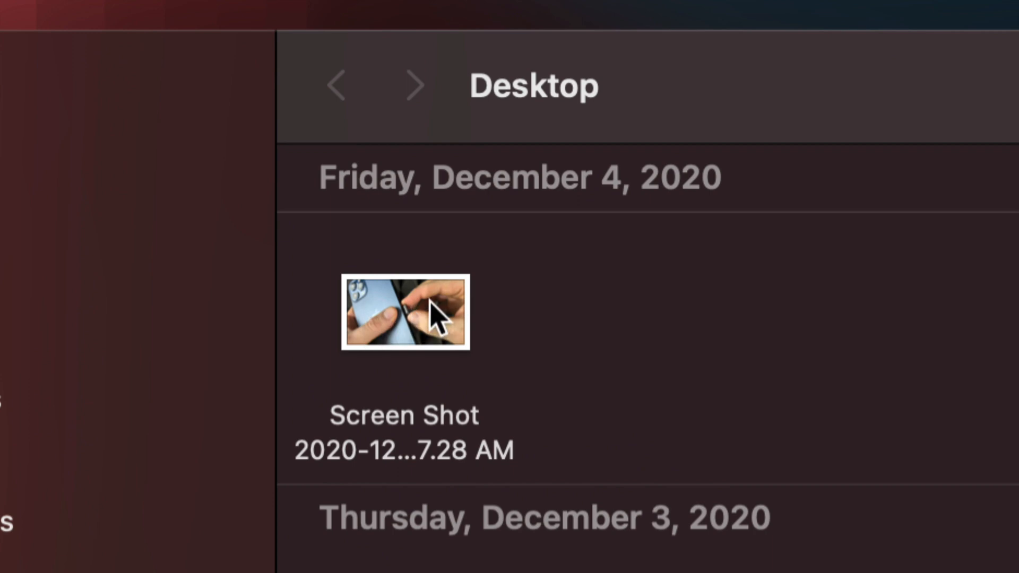
pyautogui.click(436, 317)
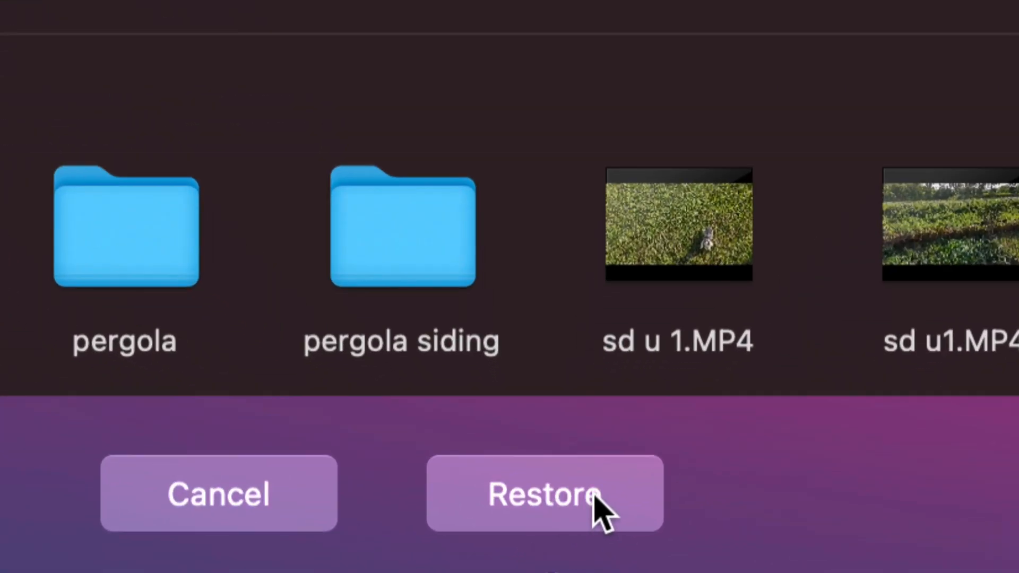
pyautogui.click(600, 509)
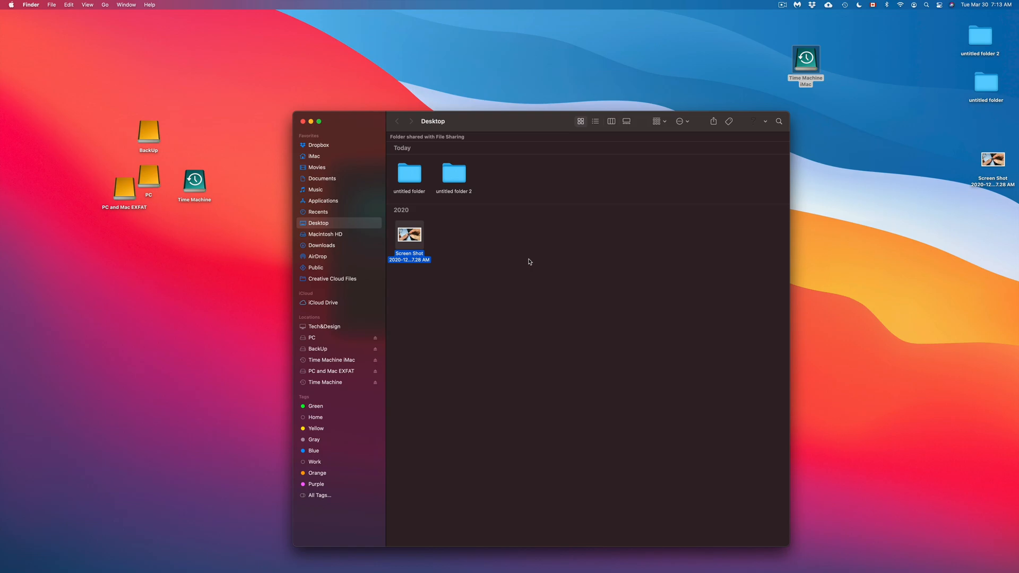
# Step: Move the restored screenshot around on the desktop and delete it
pyautogui.click(994, 162)
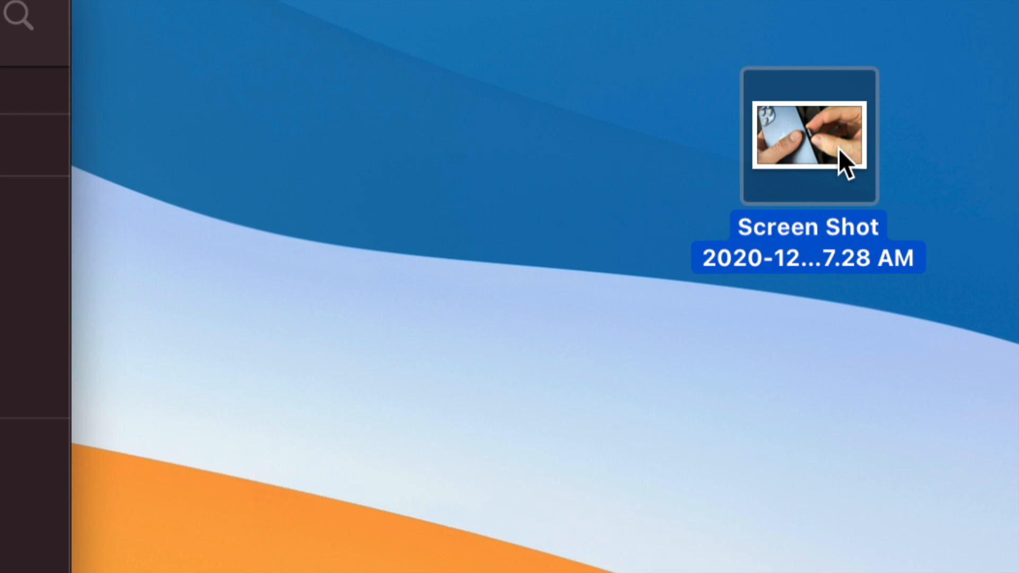
pyautogui.moveTo(839, 148); pyautogui.dragTo(712, 189)
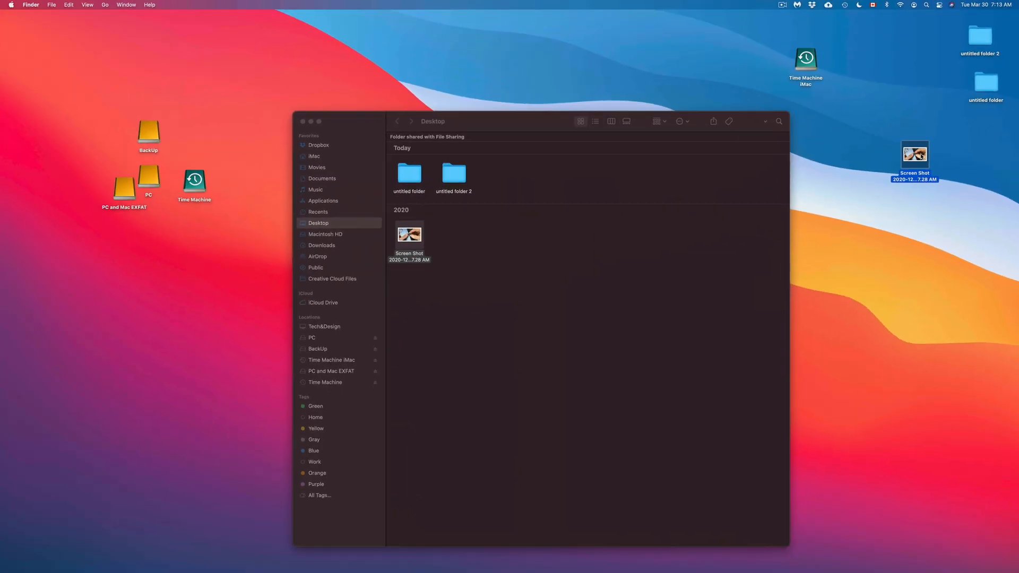
pyautogui.moveTo(923, 155); pyautogui.dragTo(913, 91)
pyautogui.press('super+BackSpace')
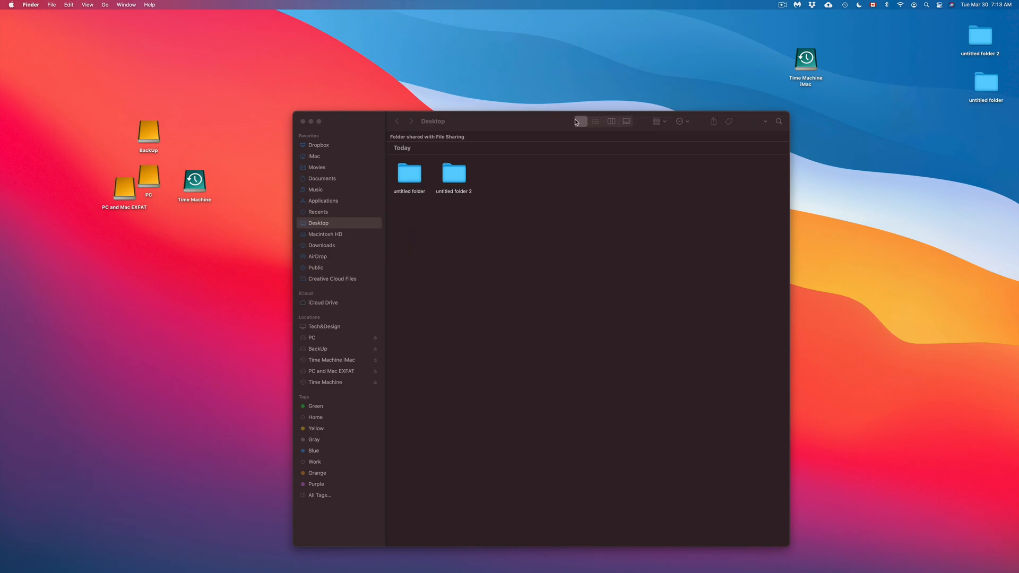
pyautogui.moveTo(515, 132); pyautogui.dragTo(586, 132)
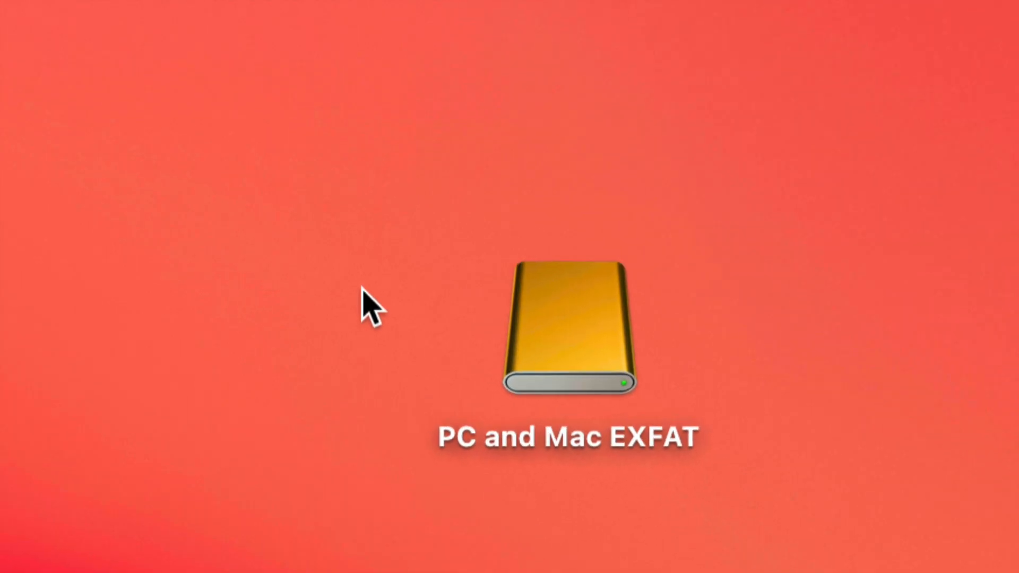
# Step: Create a new folder on the PC and Mac EXFAT drive, close its window and place the drive beside Time Machine on the desktop
pyautogui.click(594, 348)
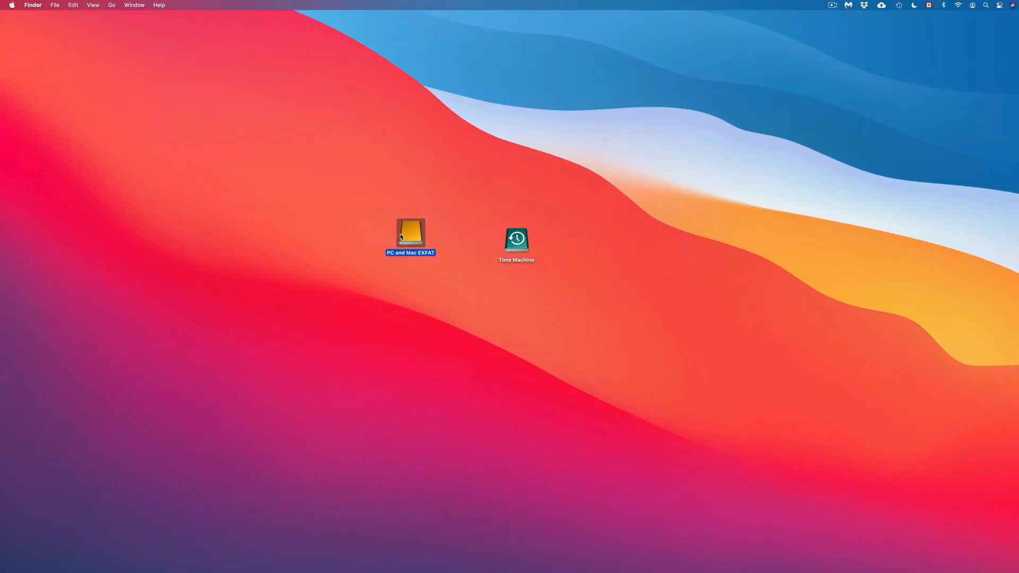
pyautogui.doubleClick(400, 237)
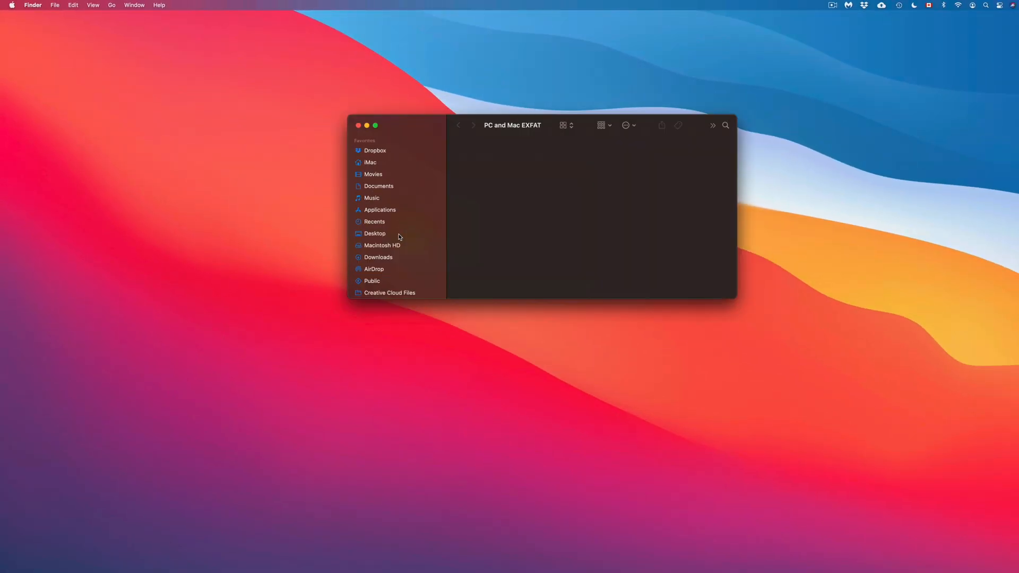
pyautogui.moveTo(431, 132); pyautogui.dragTo(474, 199)
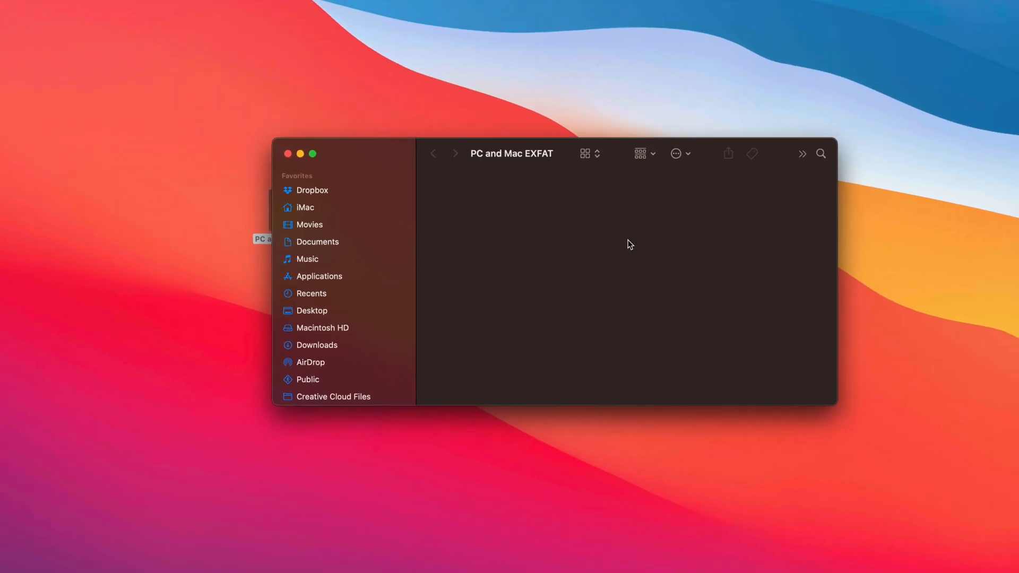
pyautogui.rightClick(544, 237)
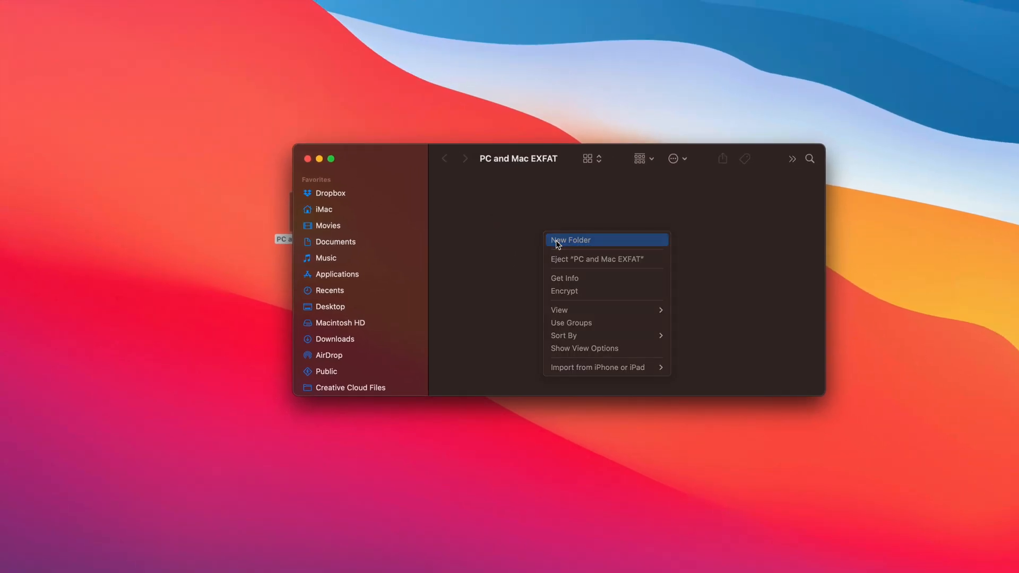
pyautogui.click(556, 239)
pyautogui.click(668, 272)
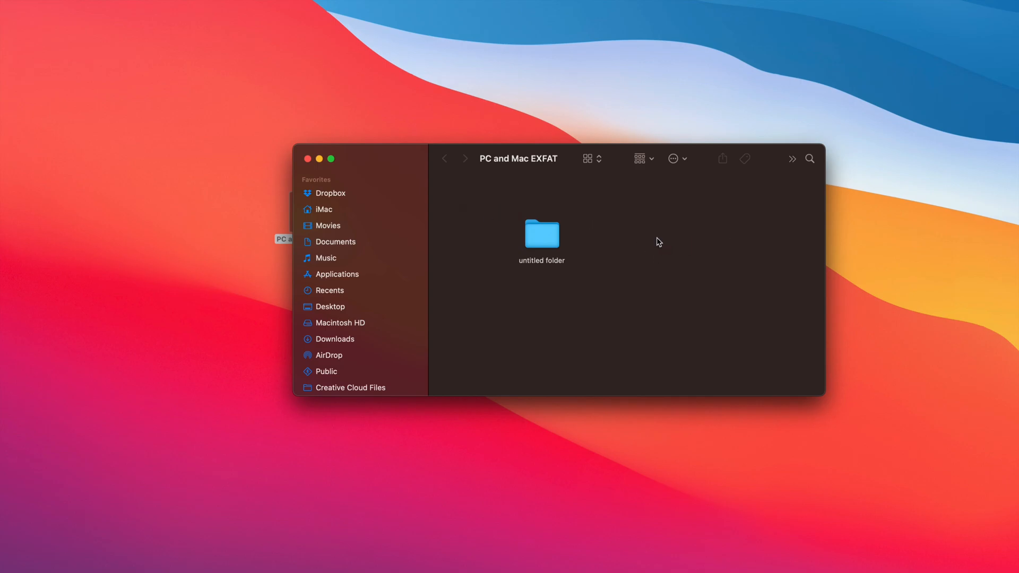
pyautogui.press('super+w')
pyautogui.moveTo(317, 211); pyautogui.dragTo(531, 219)
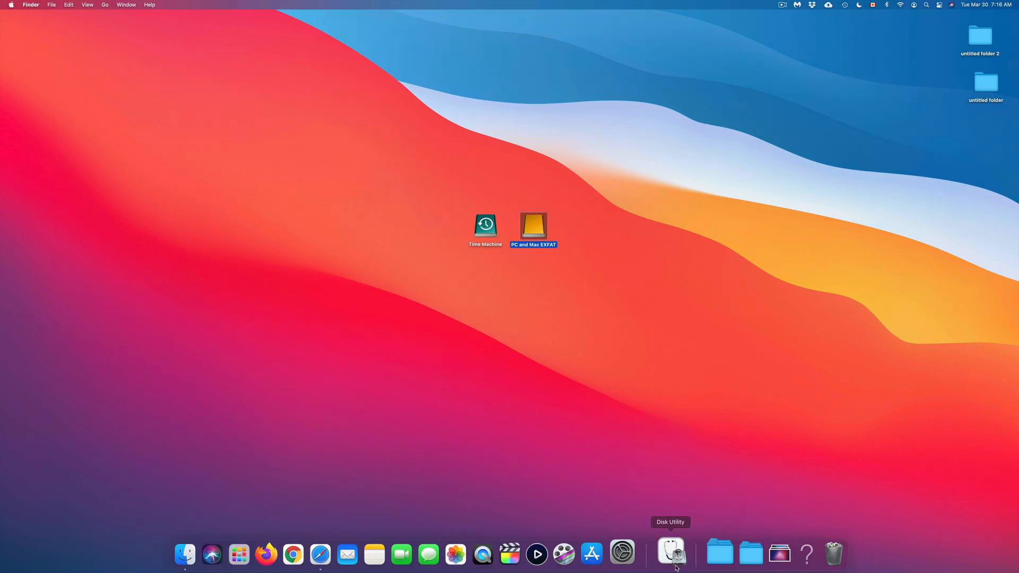
# Step: Open Disk Utility, collapse the internal Fusion Drive and leave the external CT1000MX disk expanded to its volumes
pyautogui.click(679, 568)
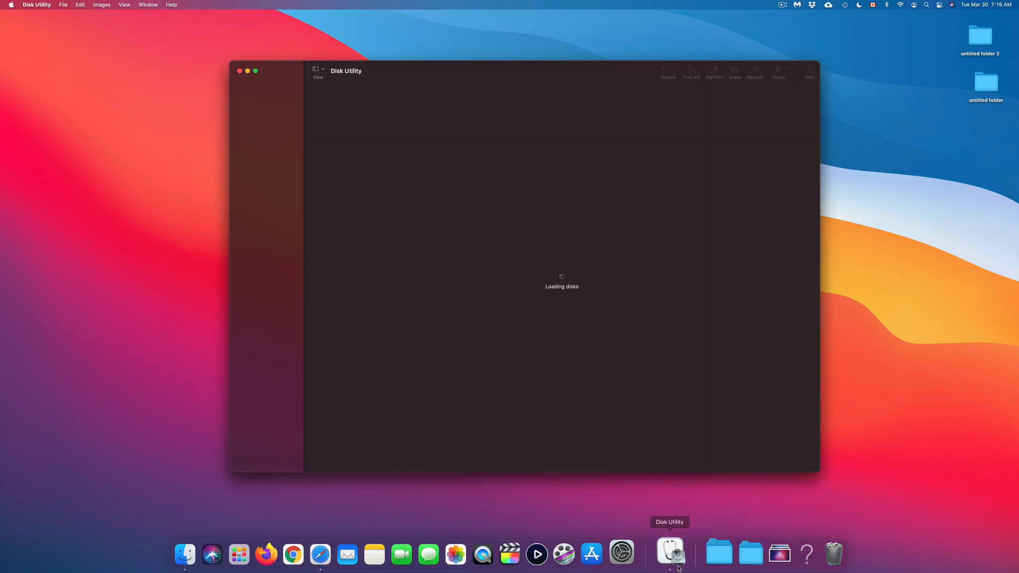
pyautogui.moveTo(292, 70); pyautogui.dragTo(334, 70)
pyautogui.click(279, 95)
pyautogui.click(279, 95)
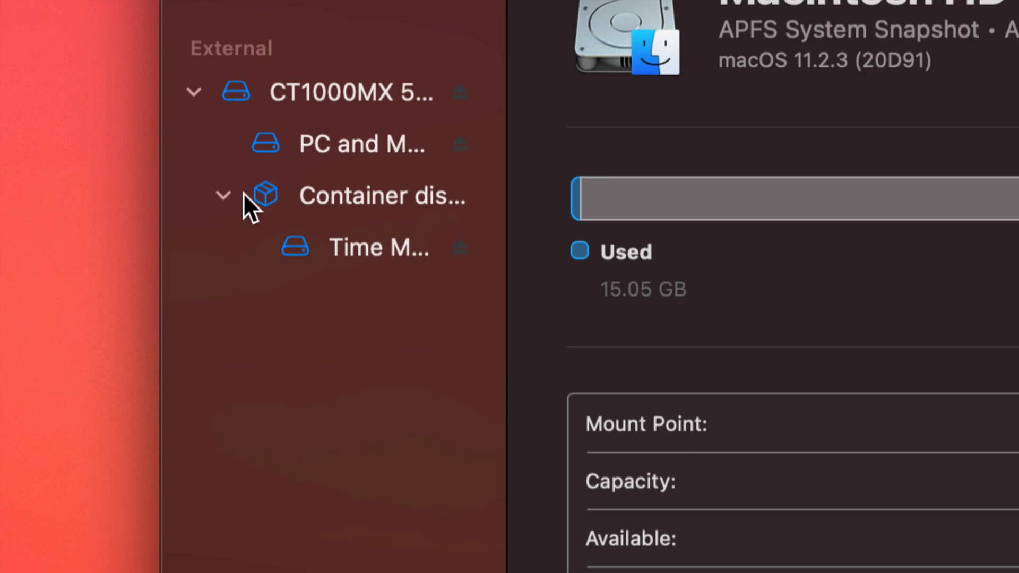
pyautogui.click(194, 92)
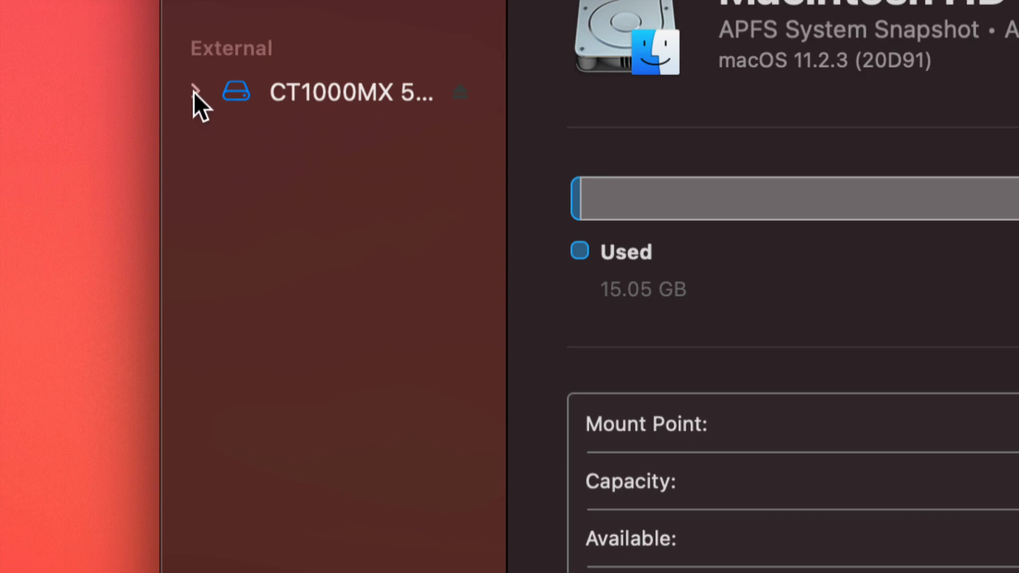
pyautogui.click(195, 91)
pyautogui.click(194, 91)
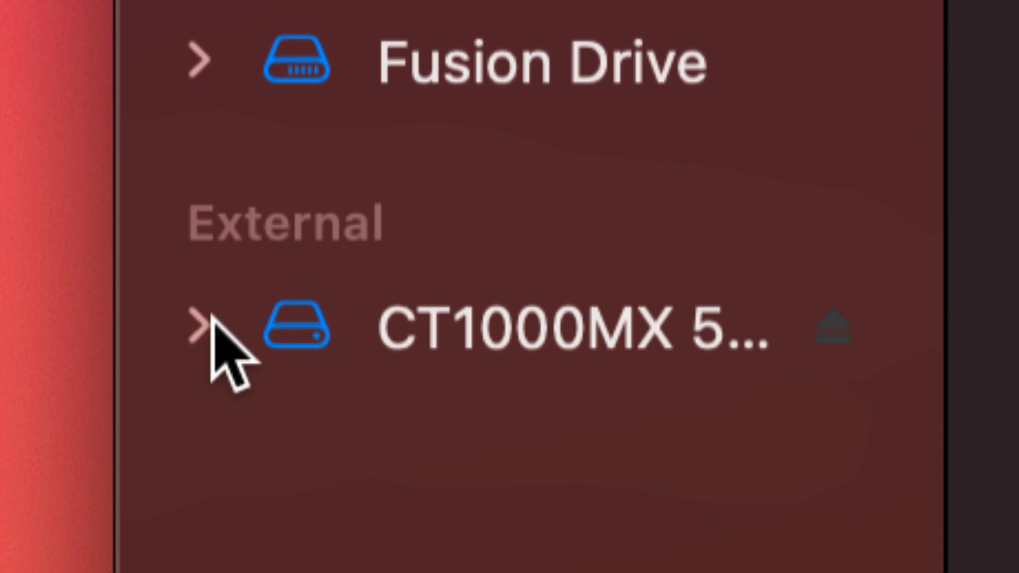
pyautogui.click(211, 314)
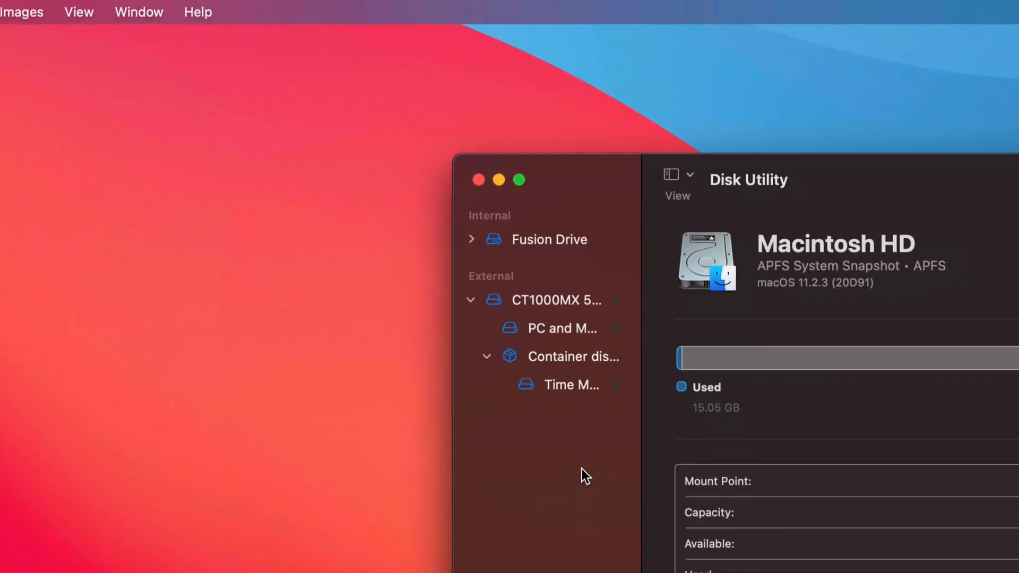
# Step: Compare the format and capacity details of the PC and Mac EXFAT and Time Machine volumes
pyautogui.moveTo(611, 152); pyautogui.dragTo(281, 80)
pyautogui.click(237, 216)
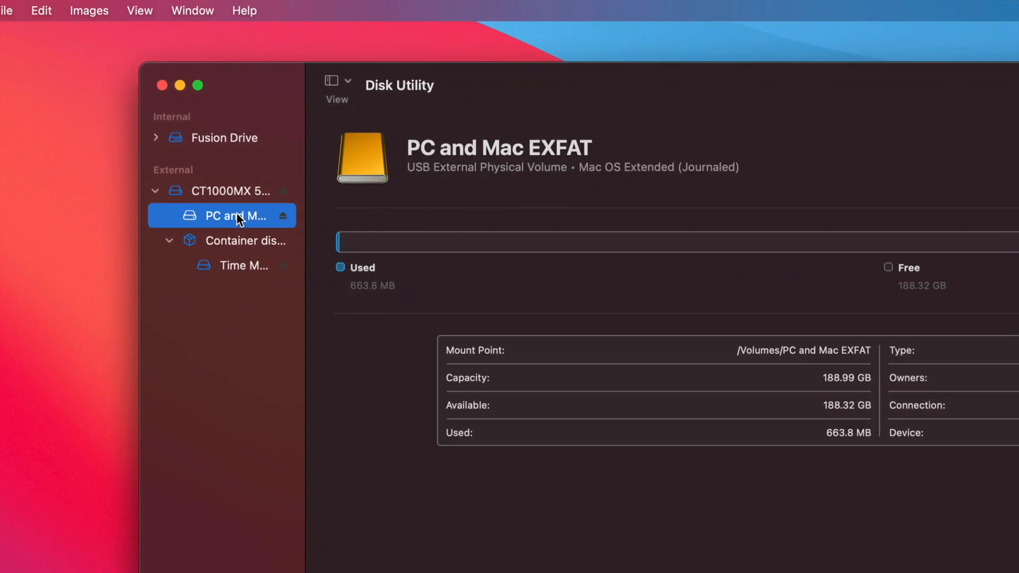
pyautogui.click(241, 266)
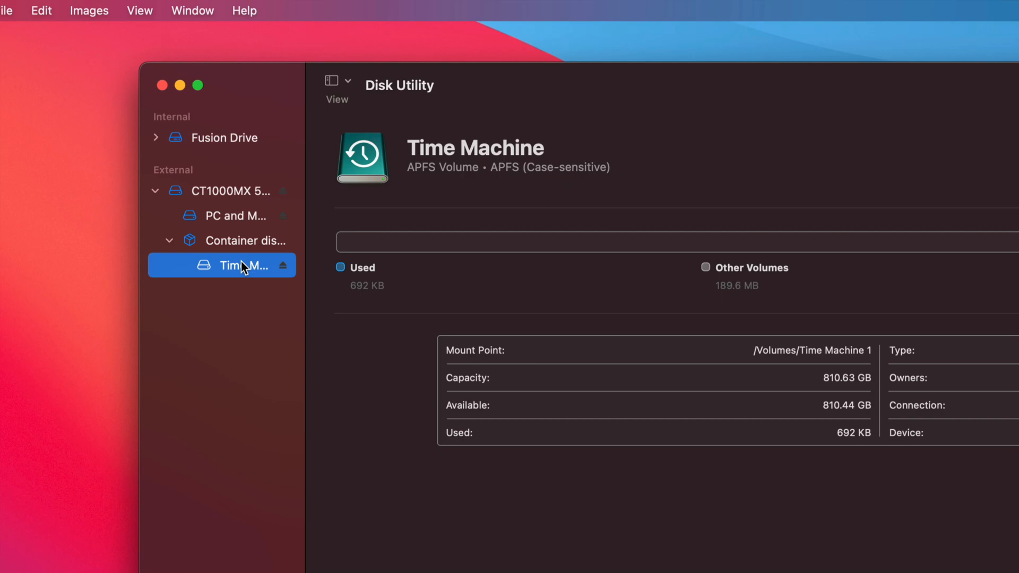
pyautogui.click(236, 216)
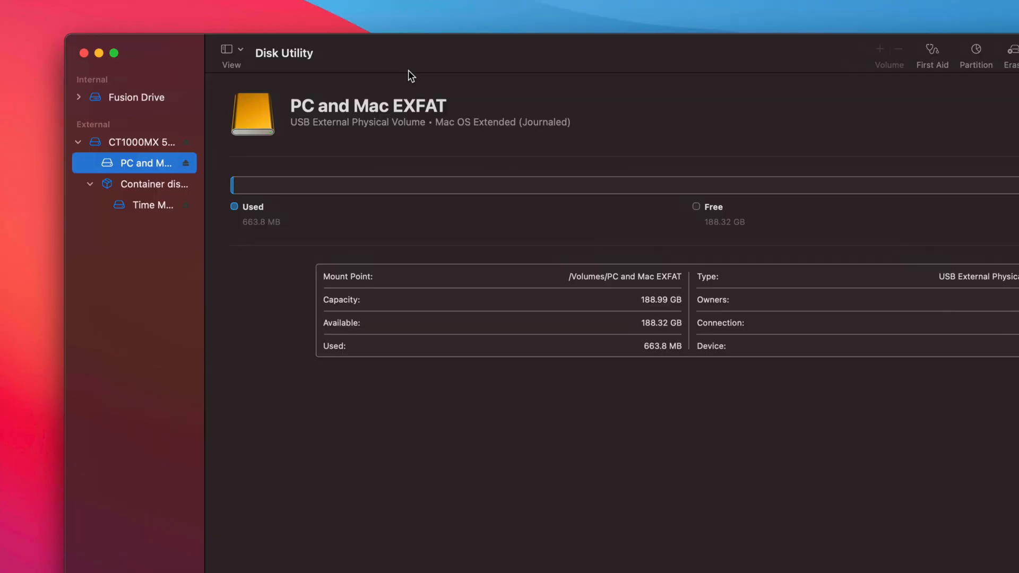
pyautogui.click(133, 207)
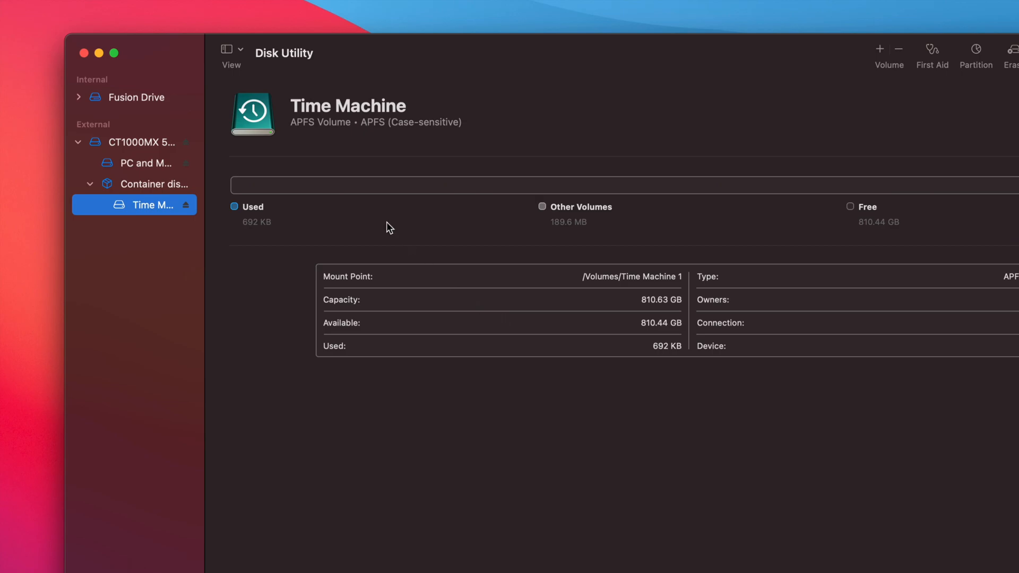
pyautogui.click(132, 165)
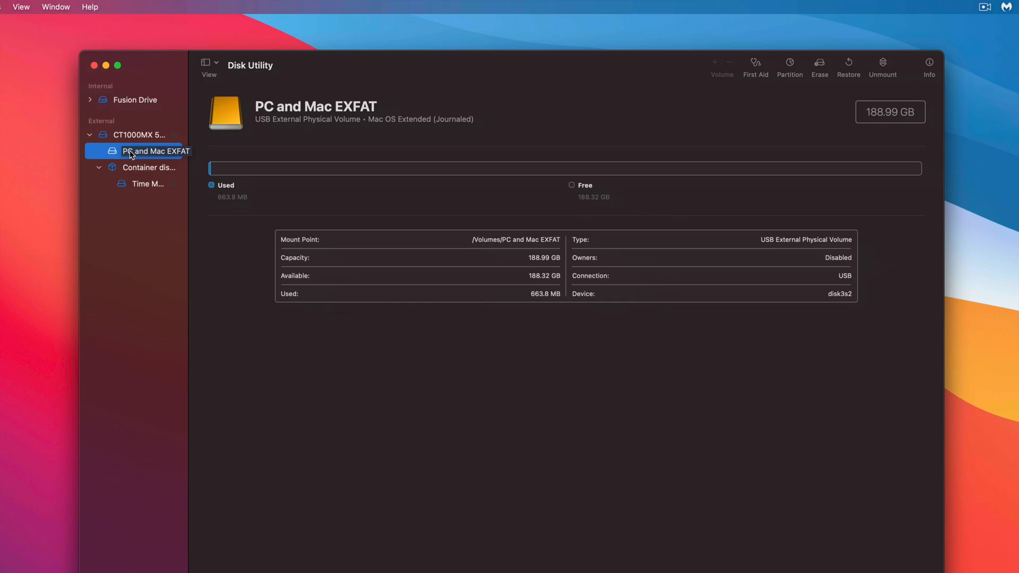
# Step: Review the PC and Mac EXFAT and Time Machine partitions in the CT1000MX disk's partition layout, cancel without changes and close Disk Utility
pyautogui.click(134, 135)
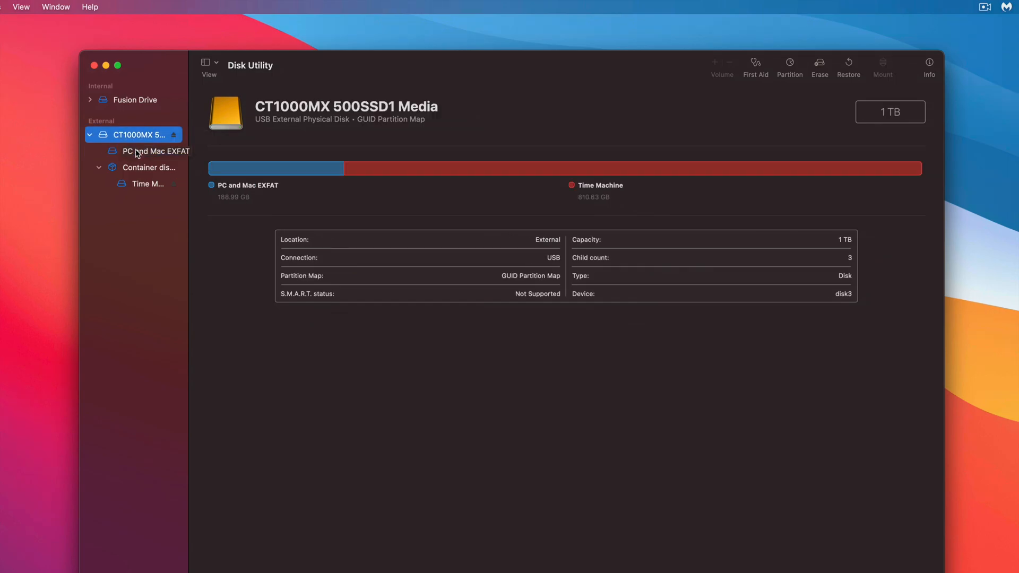
pyautogui.click(790, 64)
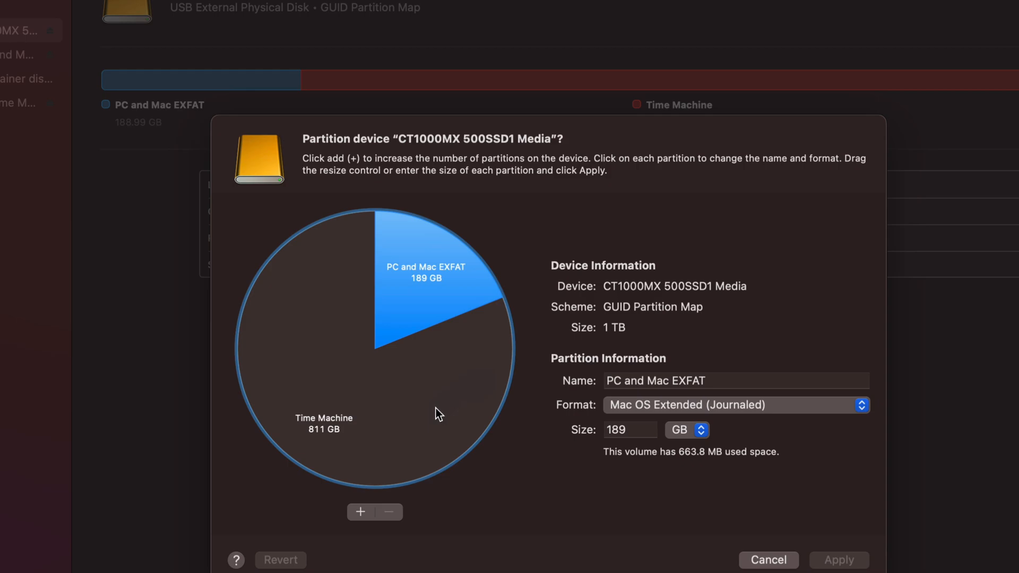
pyautogui.click(423, 416)
pyautogui.click(426, 295)
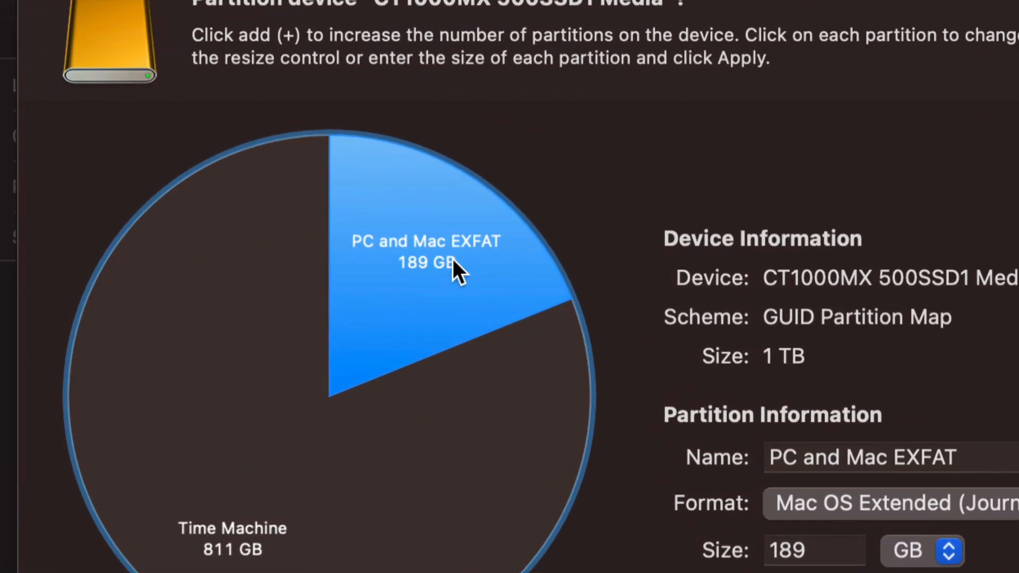
pyautogui.click(358, 480)
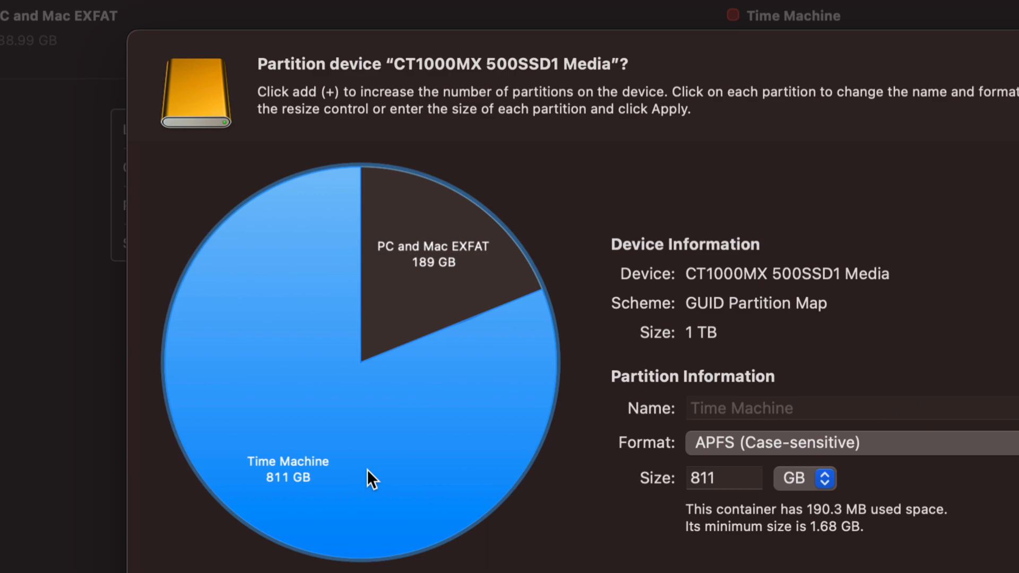
pyautogui.click(418, 296)
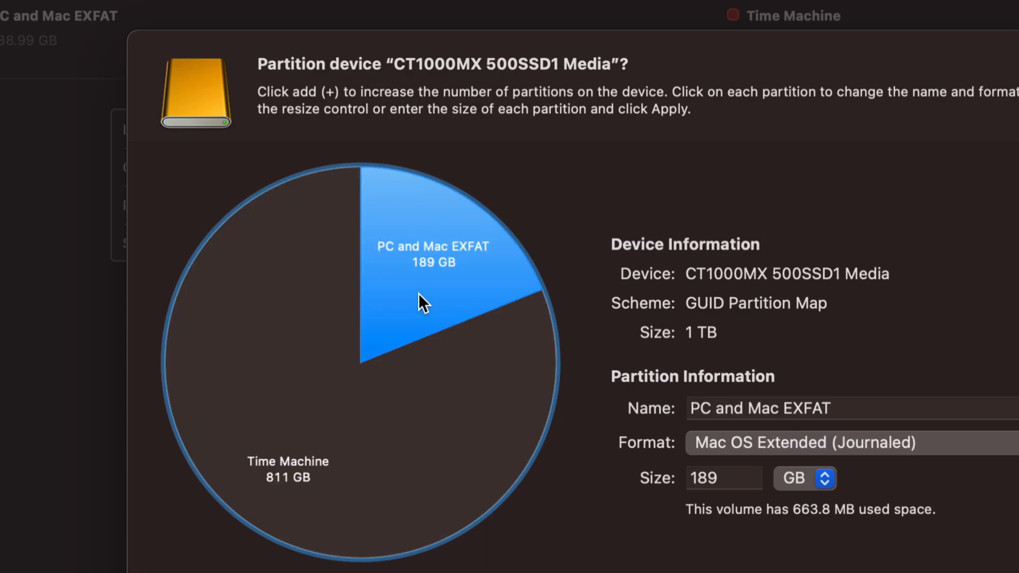
pyautogui.click(367, 441)
pyautogui.click(411, 320)
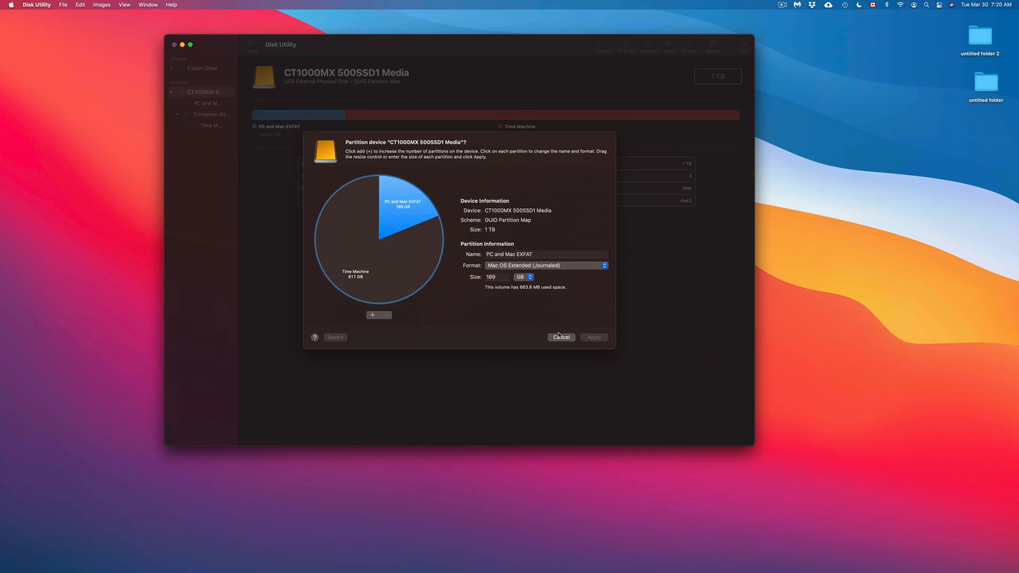
pyautogui.click(808, 488)
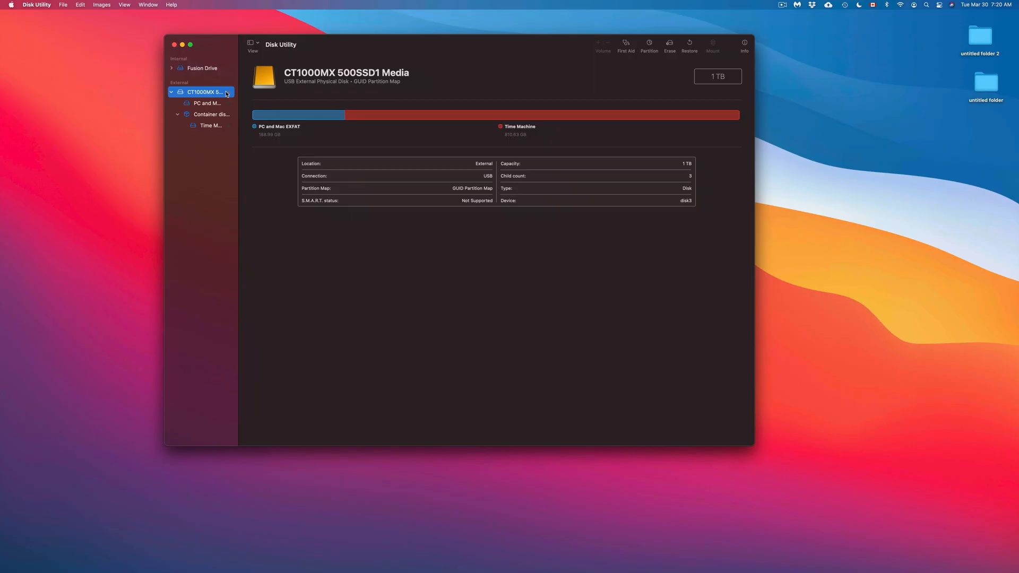
pyautogui.click(175, 47)
# Step: Move the Time Machine and PC and Mac EXFAT drives together on the desktop and eject both volumes of the external disk
pyautogui.keyDown('super'); pyautogui.click(487, 231); pyautogui.keyUp('super')
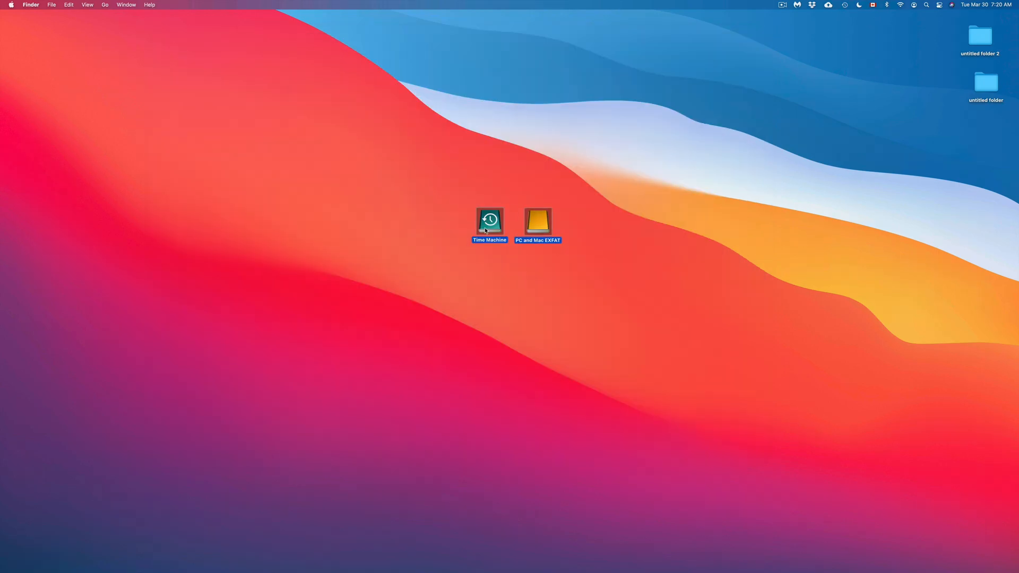
pyautogui.moveTo(486, 231); pyautogui.dragTo(564, 243)
pyautogui.click(633, 317)
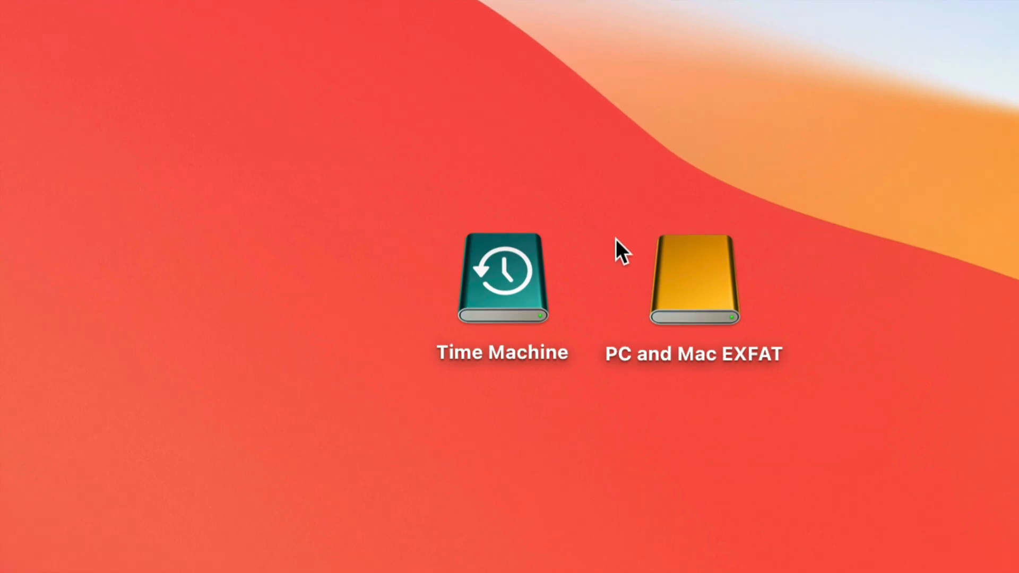
pyautogui.rightClick(674, 281)
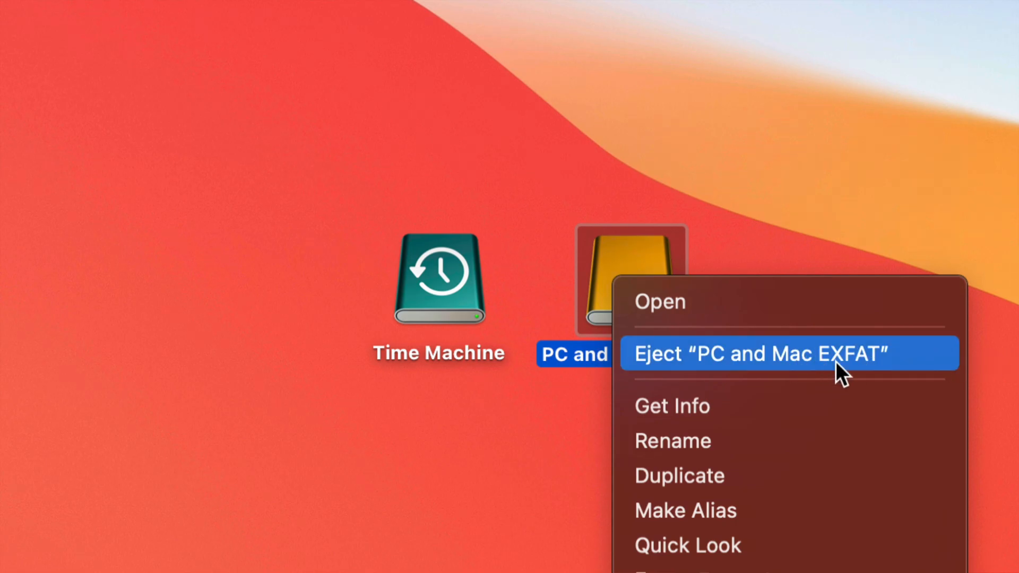
pyautogui.press('alt')
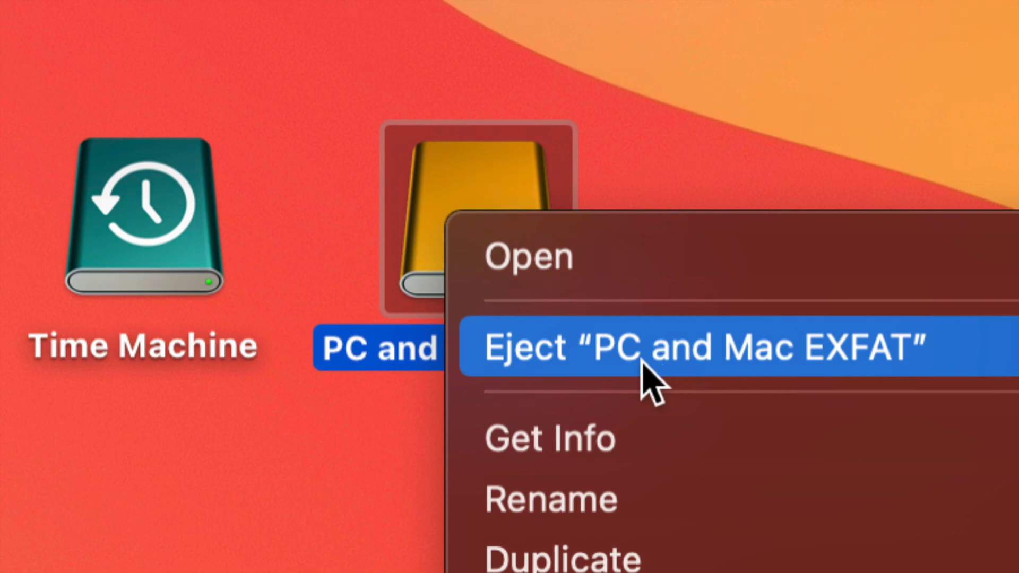
pyautogui.click(643, 366)
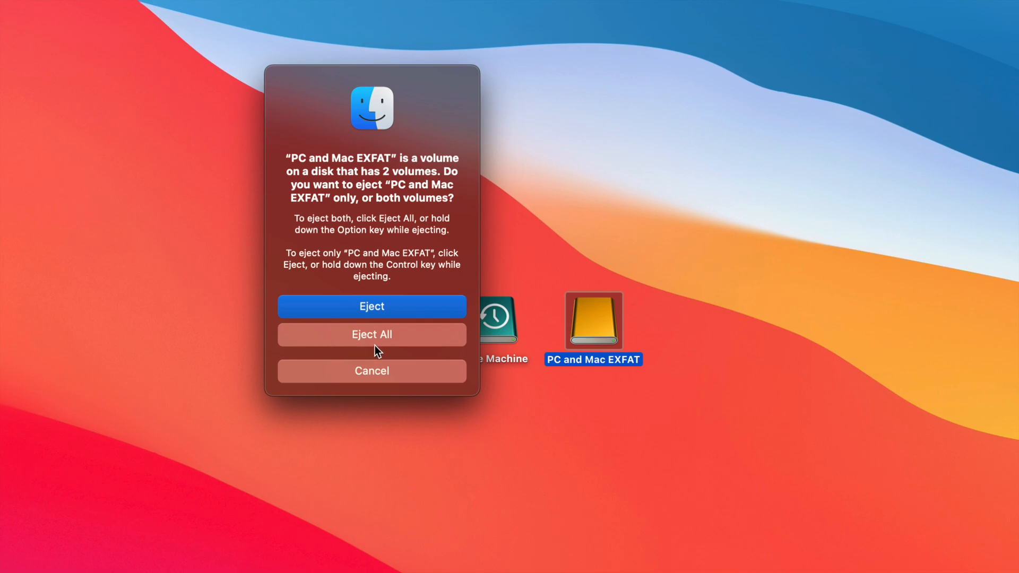
pyautogui.click(365, 335)
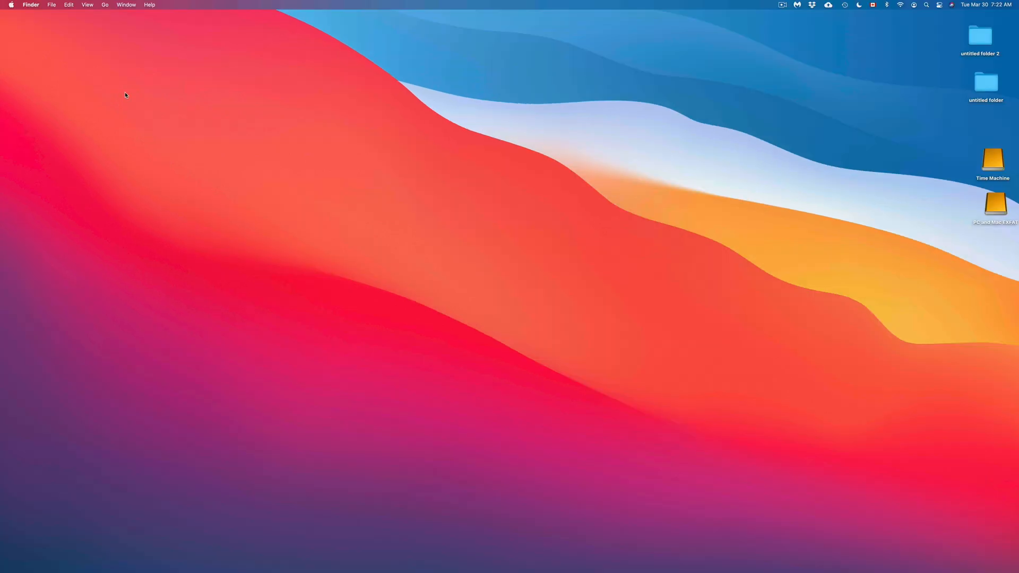
# Step: Bring the reconnected Time Machine and PC and Mac EXFAT drives to the middle of the desktop and place them side by side
pyautogui.moveTo(920, 155); pyautogui.dragTo(994, 260)
pyautogui.moveTo(992, 159); pyautogui.dragTo(685, 170)
pyautogui.click(734, 167)
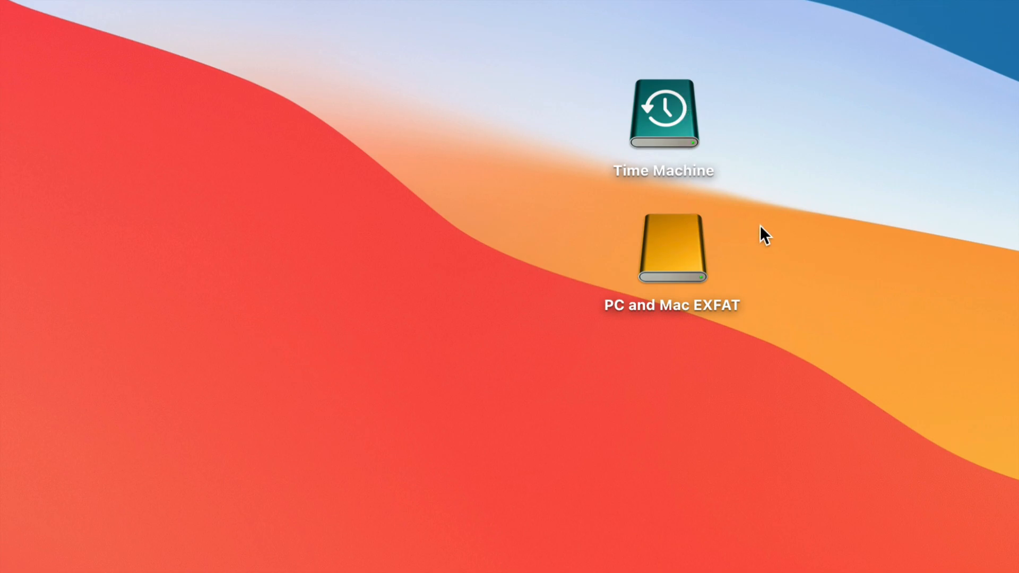
pyautogui.moveTo(681, 138); pyautogui.dragTo(393, 383)
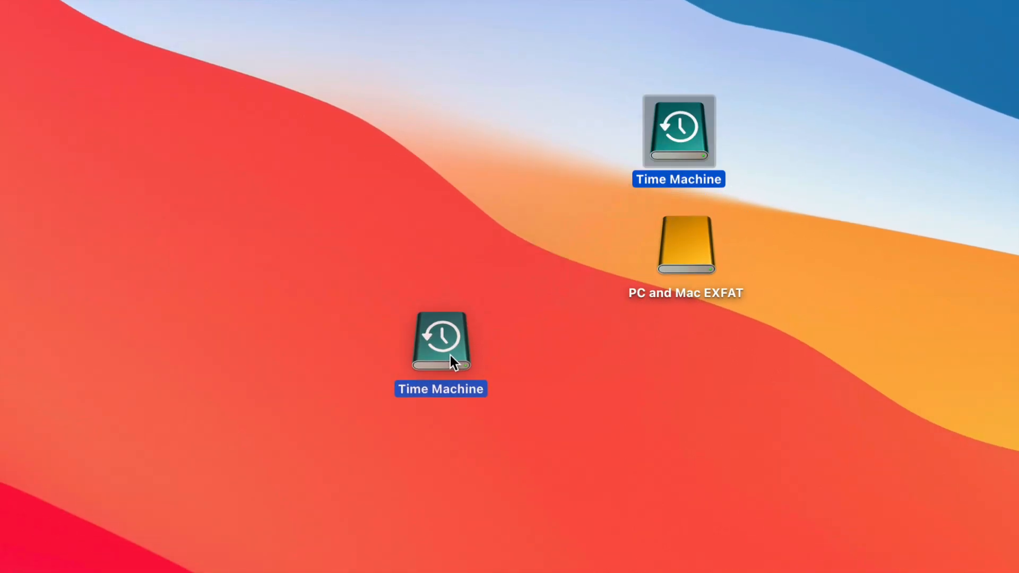
pyautogui.moveTo(450, 355); pyautogui.dragTo(452, 354)
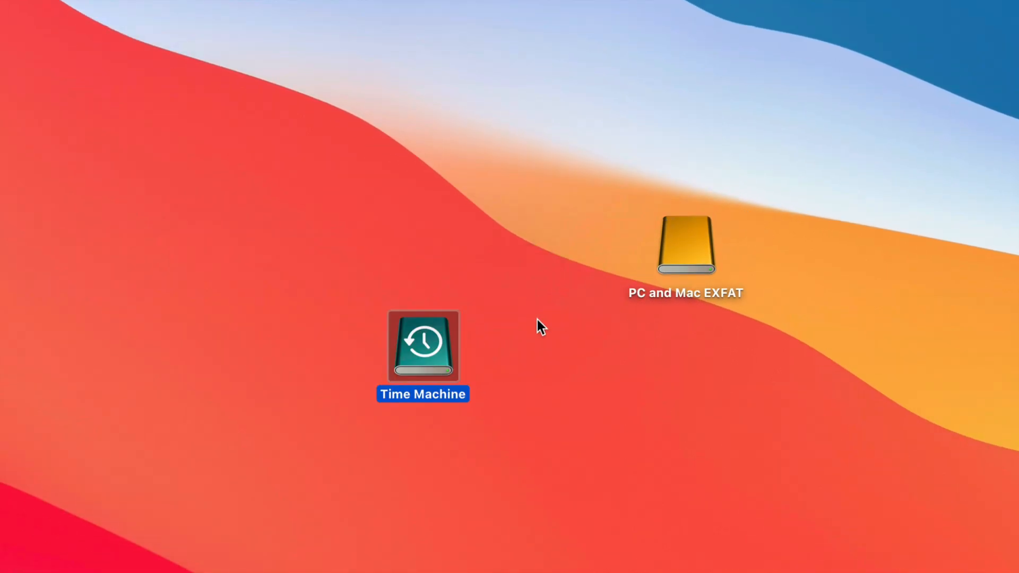
pyautogui.moveTo(690, 255); pyautogui.dragTo(546, 356)
pyautogui.click(473, 352)
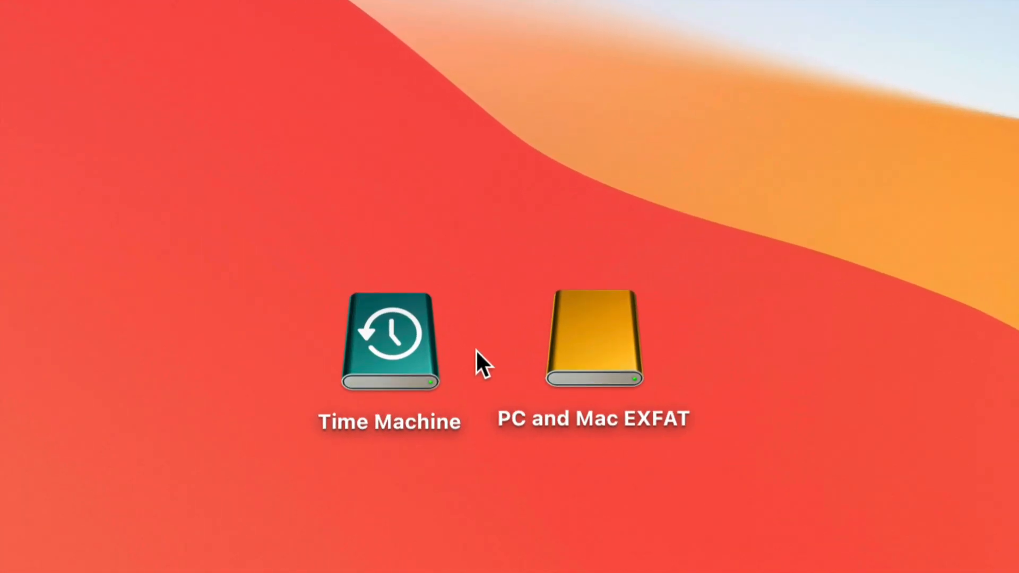
pyautogui.moveTo(572, 349); pyautogui.dragTo(589, 356)
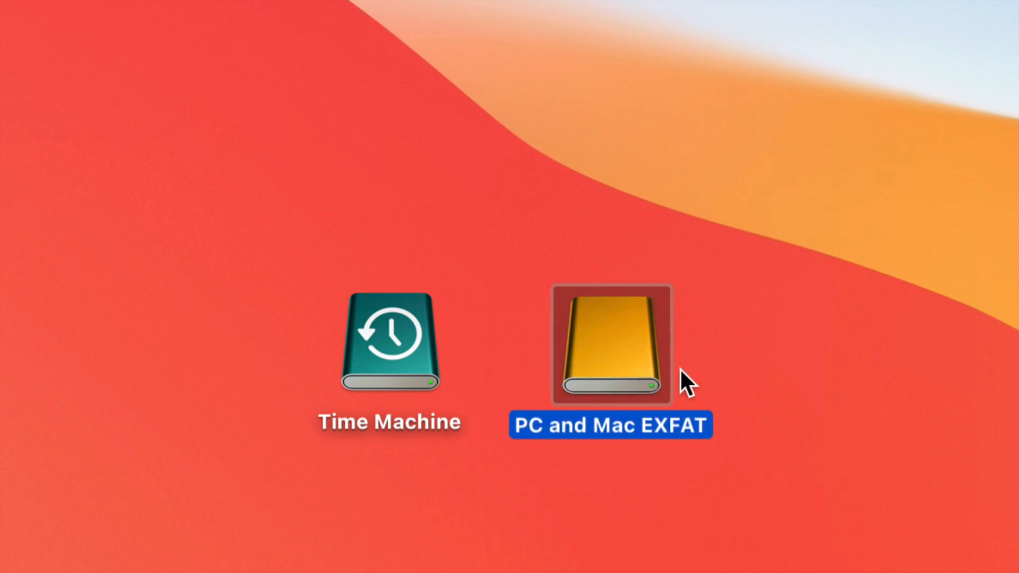
pyautogui.click(386, 348)
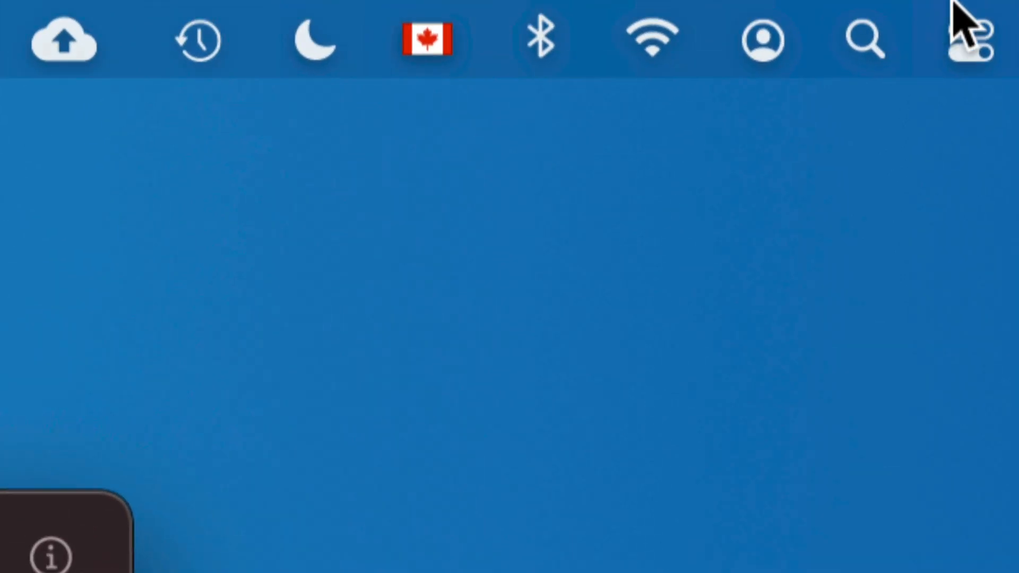
# Step: Open Disk Utility through a Spotlight search and set its sidebar to show all devices
pyautogui.click(869, 45)
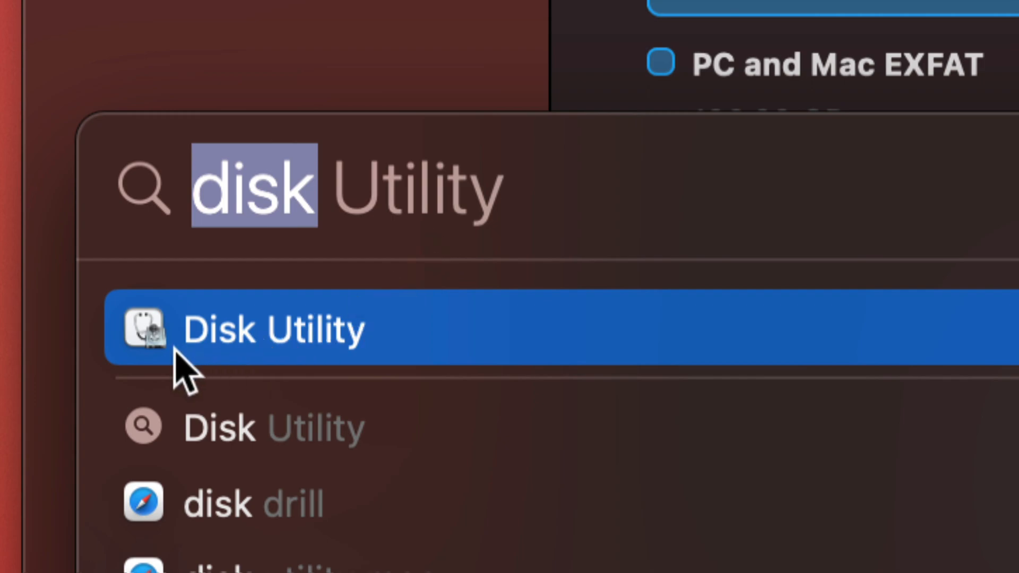
pyautogui.click(201, 341)
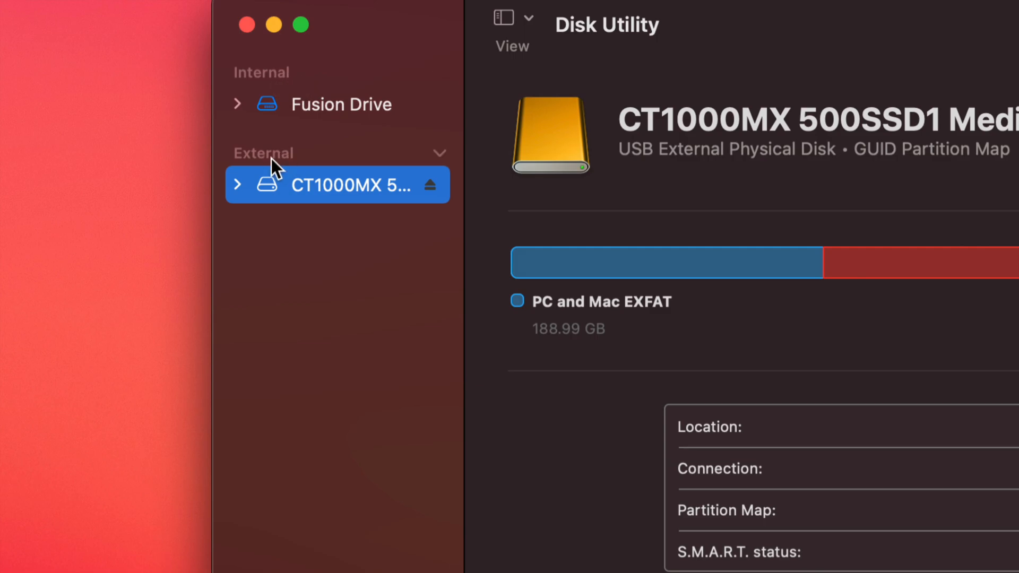
pyautogui.click(526, 21)
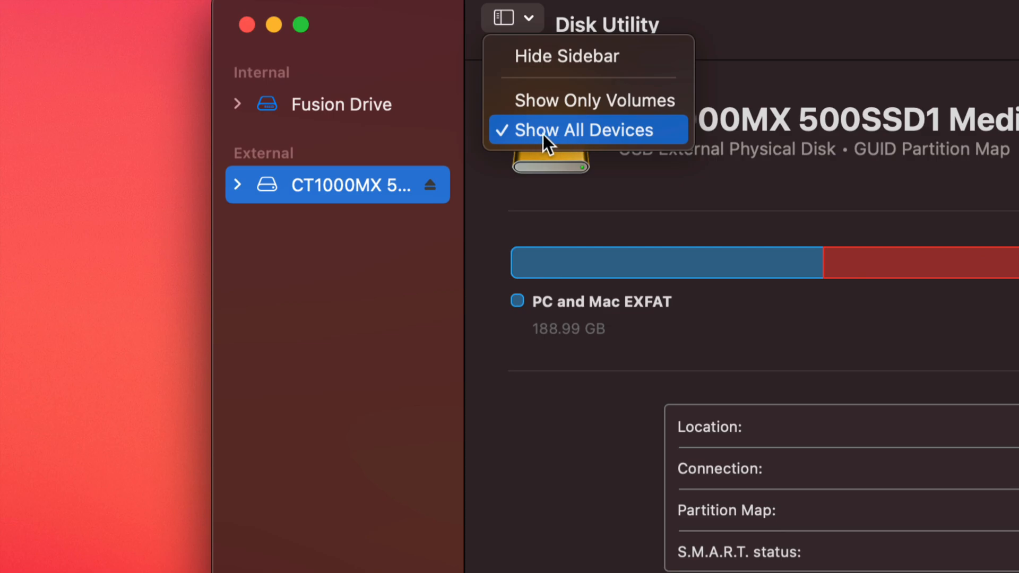
pyautogui.click(637, 134)
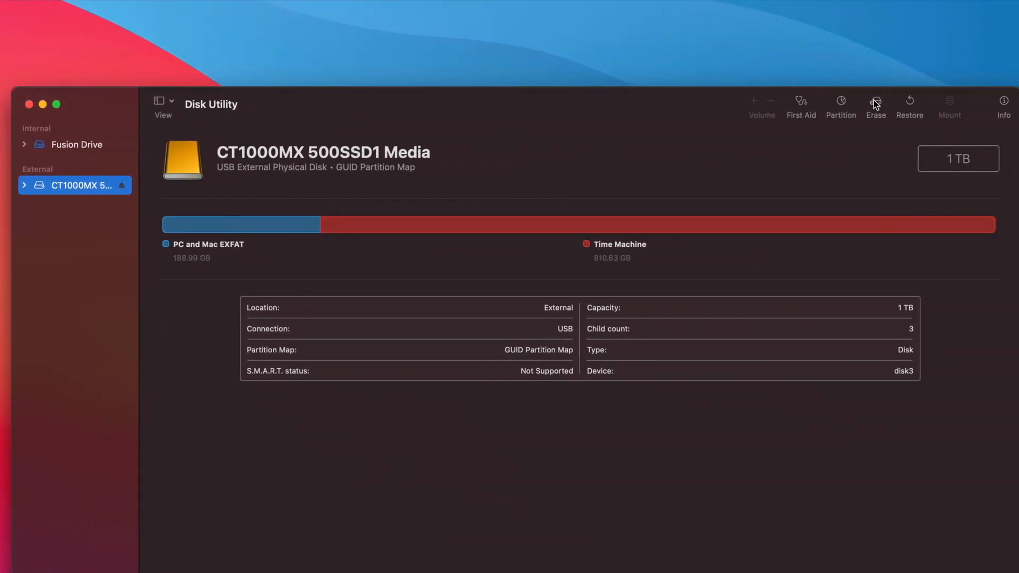
# Step: Erase the whole CT1000MX 500SSD1 Media disk as Mac OS Extended (Journaled) with a GUID Partition Map, keeping the name Untitled
pyautogui.click(876, 104)
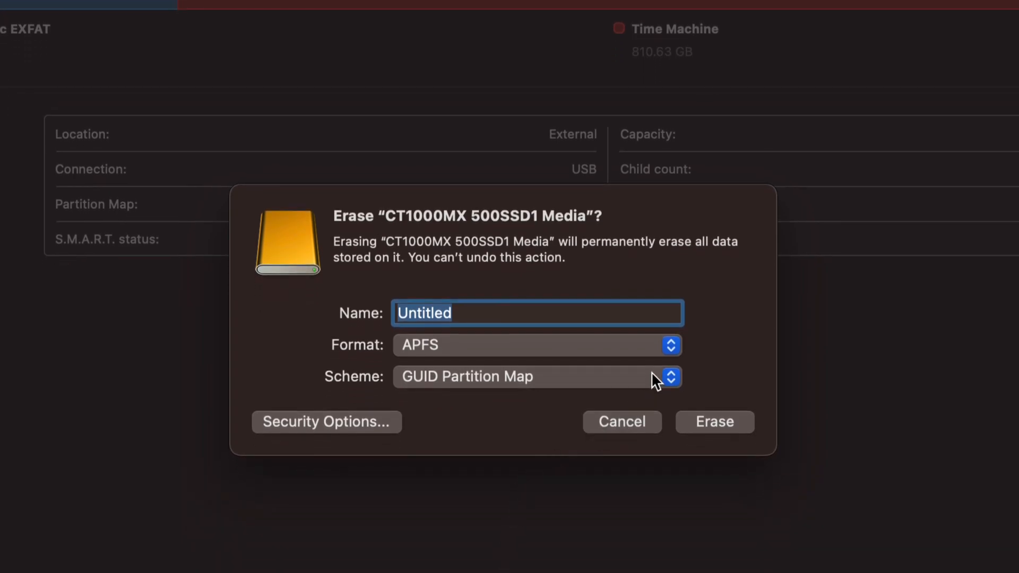
pyautogui.click(652, 346)
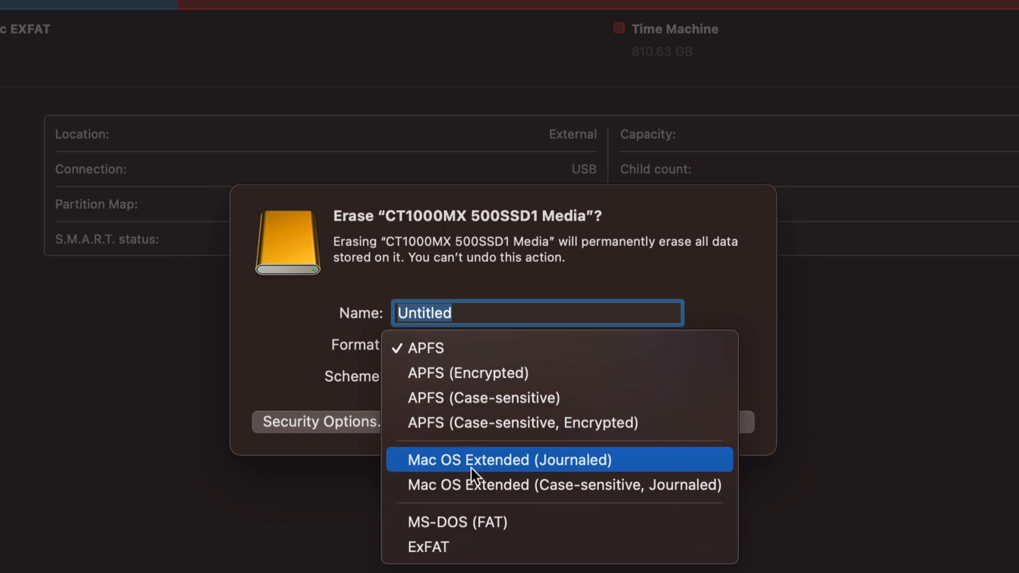
pyautogui.click(508, 462)
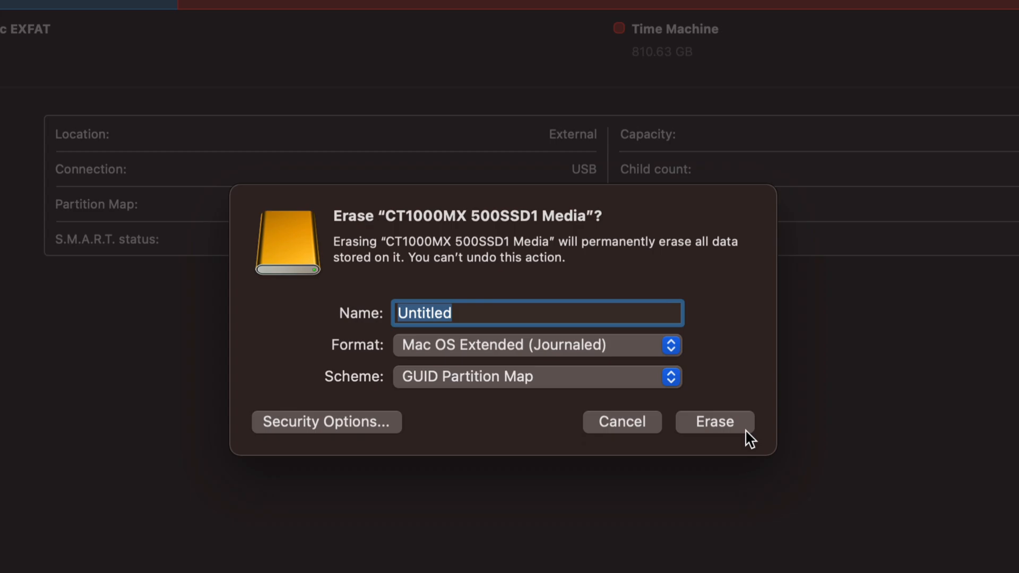
pyautogui.click(718, 422)
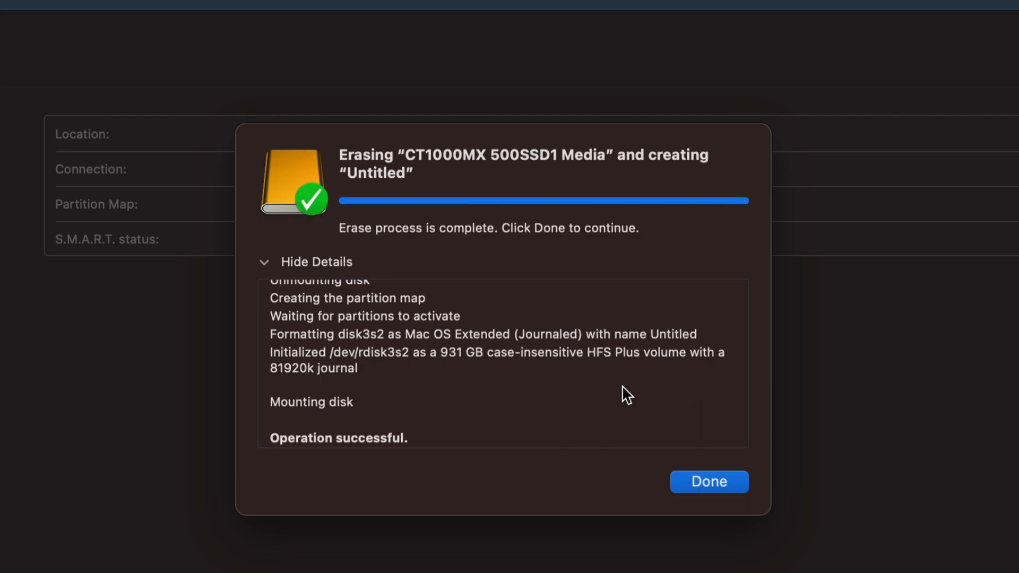
pyautogui.click(723, 484)
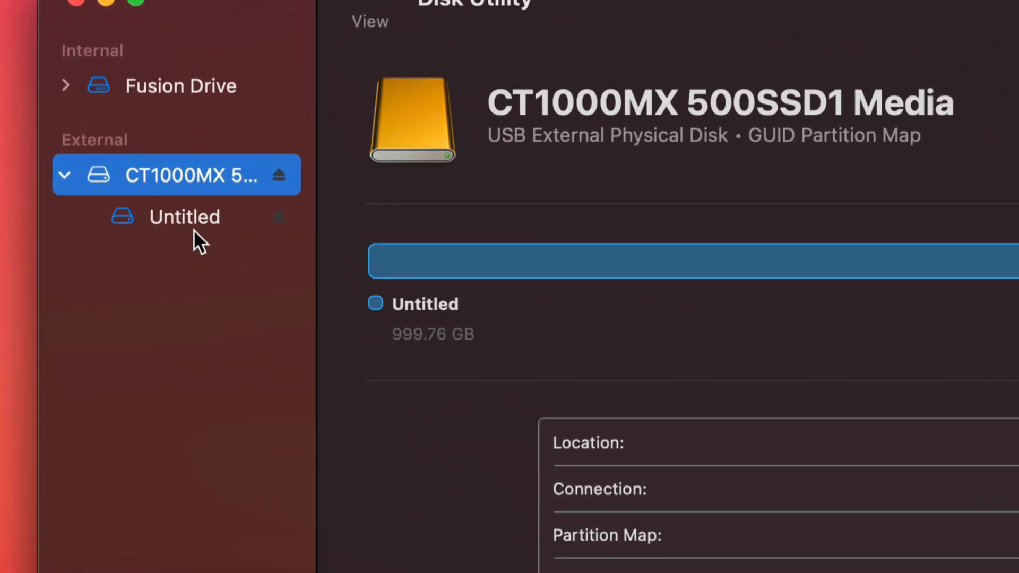
# Step: Collapse and expand the erased CT1000MX disk, check its Untitled volume and reselect the parent disk
pyautogui.click(63, 176)
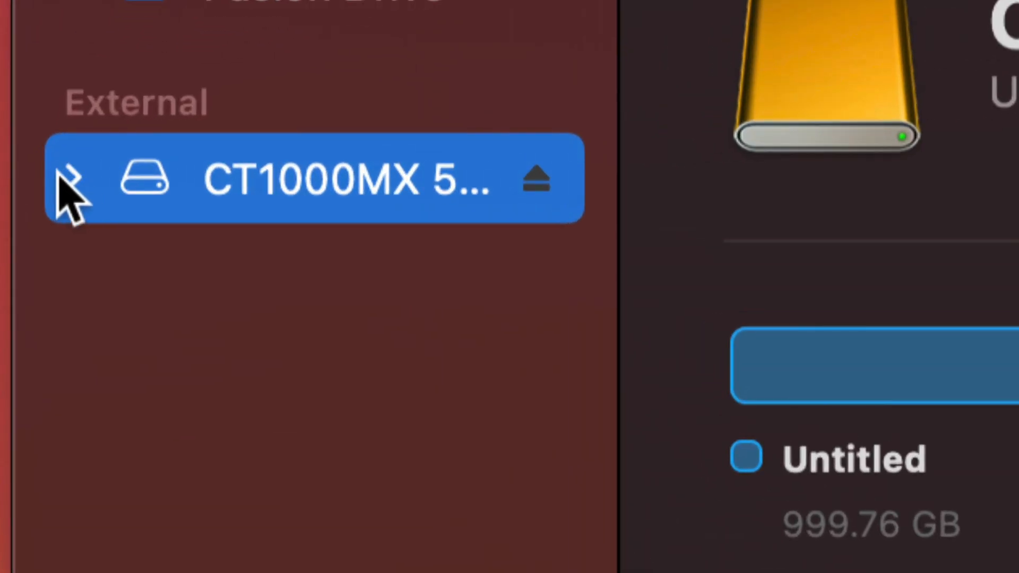
pyautogui.click(63, 178)
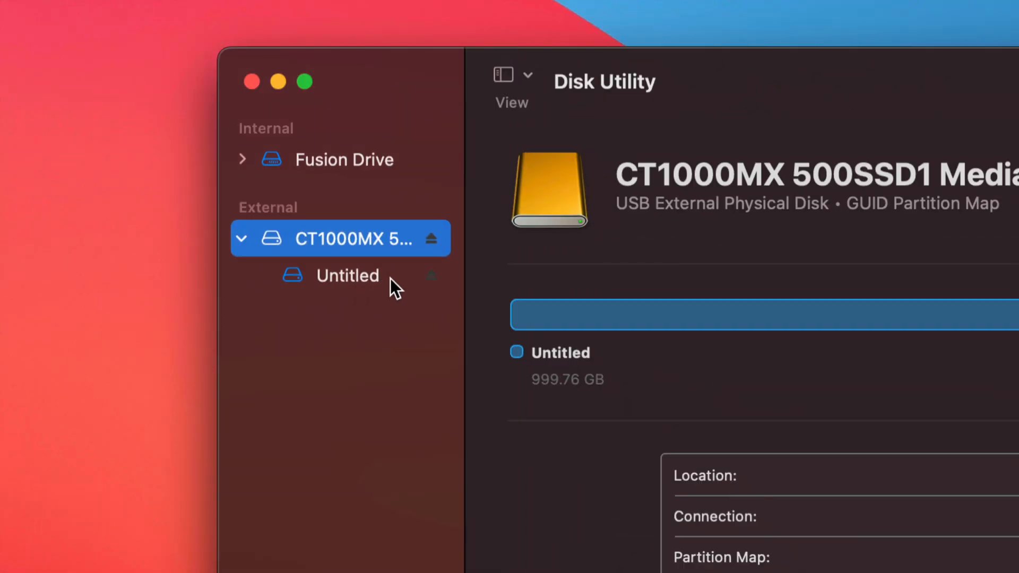
pyautogui.click(330, 278)
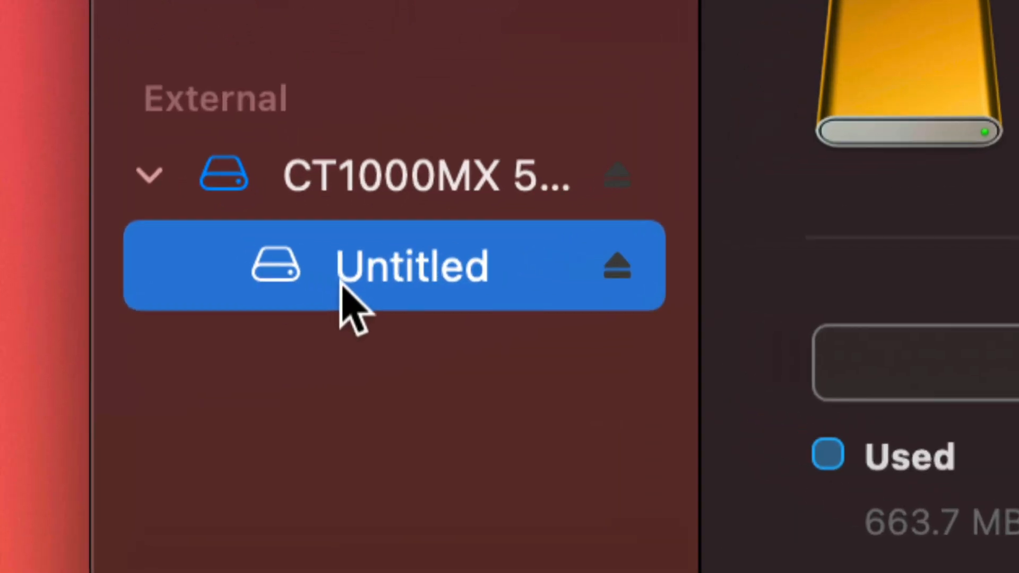
pyautogui.click(377, 189)
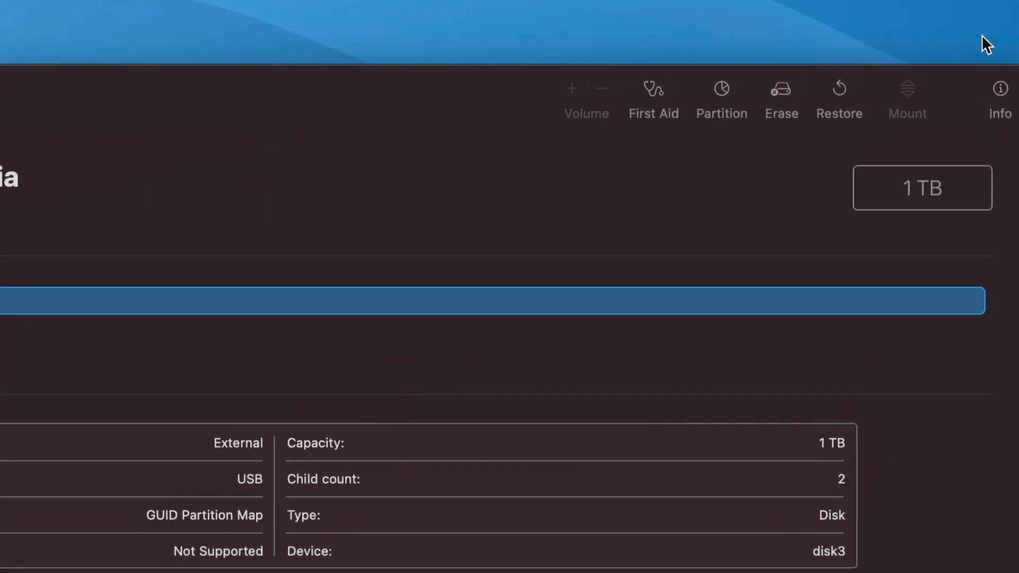
# Step: Open the CT1000MX disk's partition layout and add two partitions, dividing it into three equal parts
pyautogui.click(697, 88)
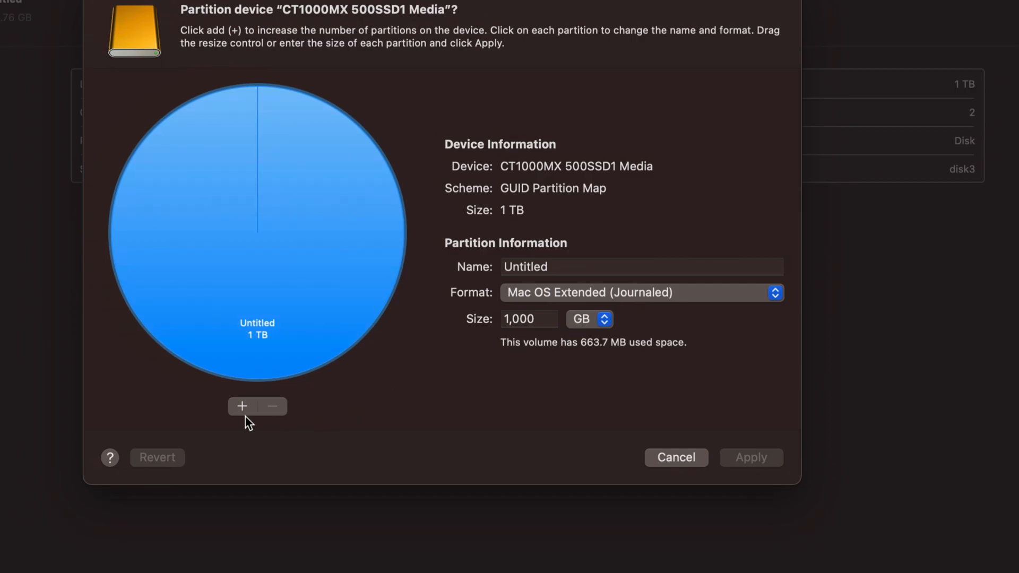
pyautogui.click(243, 407)
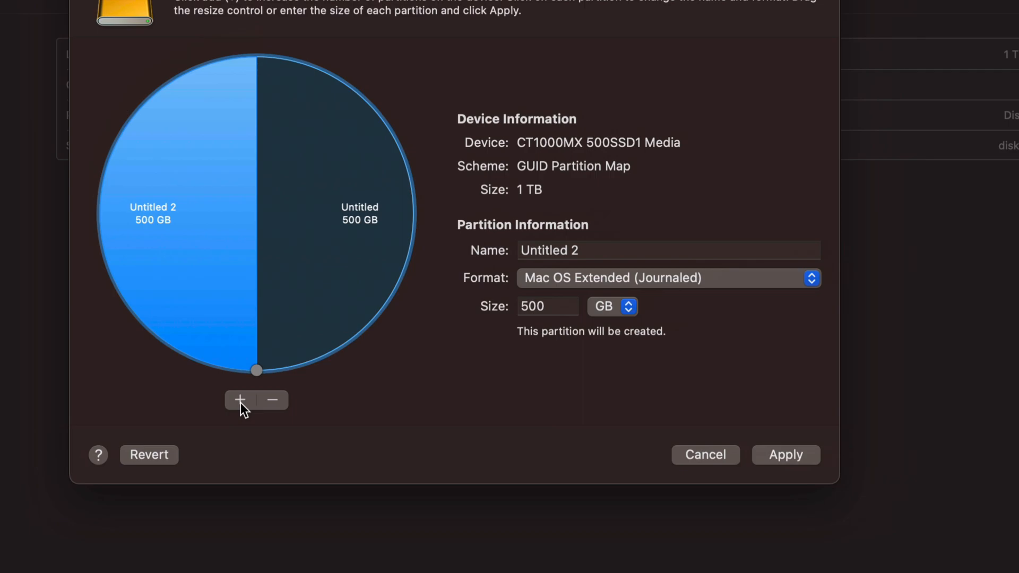
pyautogui.click(240, 403)
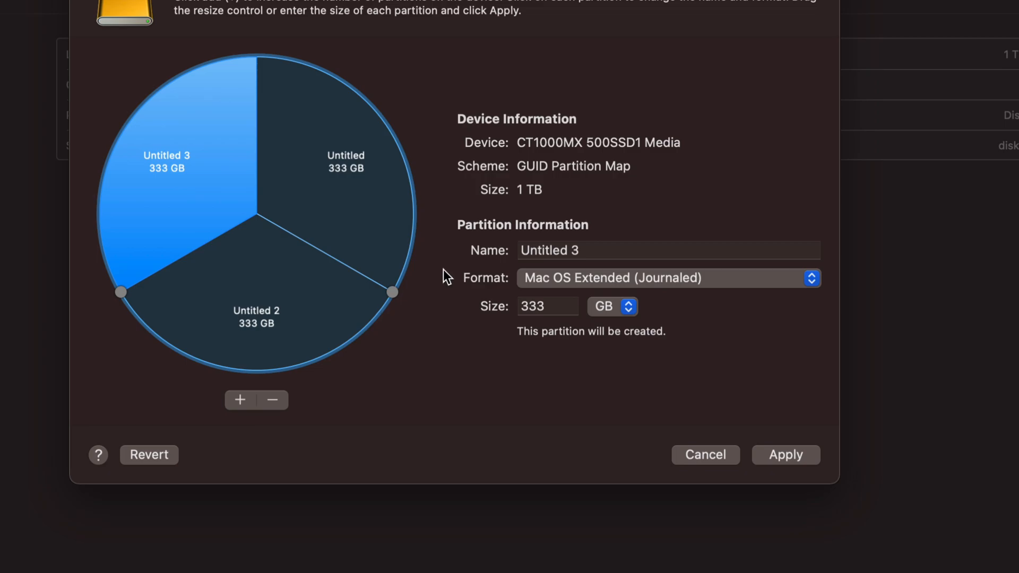
# Step: Resize the three partitions on the pie chart to about 342 GB for Untitled, 376 GB for Untitled 2 and 282 GB for Untitled 3
pyautogui.moveTo(394, 294); pyautogui.dragTo(375, 108)
pyautogui.moveTo(115, 292); pyautogui.dragTo(357, 325)
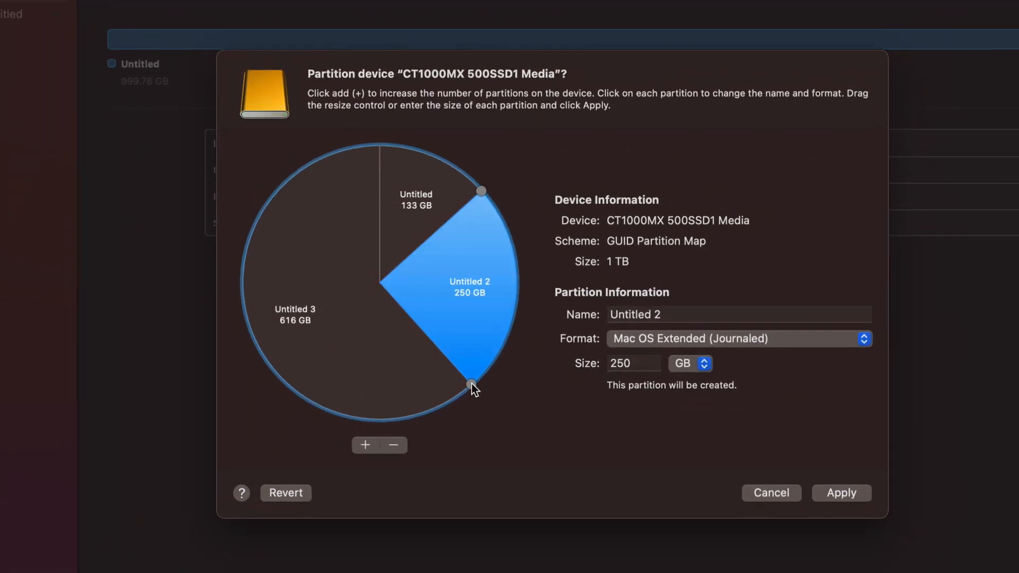
pyautogui.moveTo(472, 384); pyautogui.dragTo(266, 217)
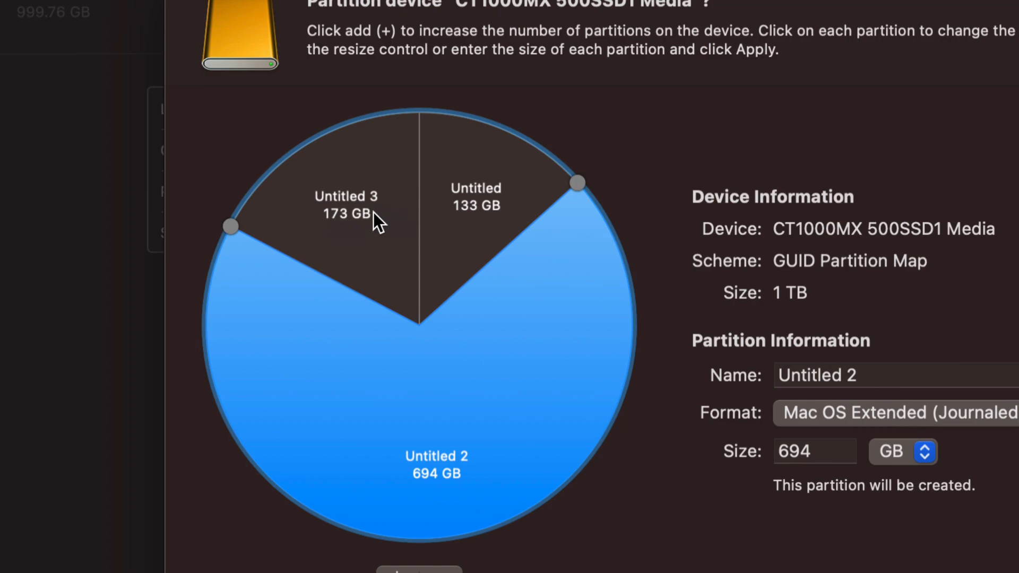
pyautogui.moveTo(228, 228); pyautogui.dragTo(210, 368)
pyautogui.moveTo(582, 180); pyautogui.dragTo(537, 396)
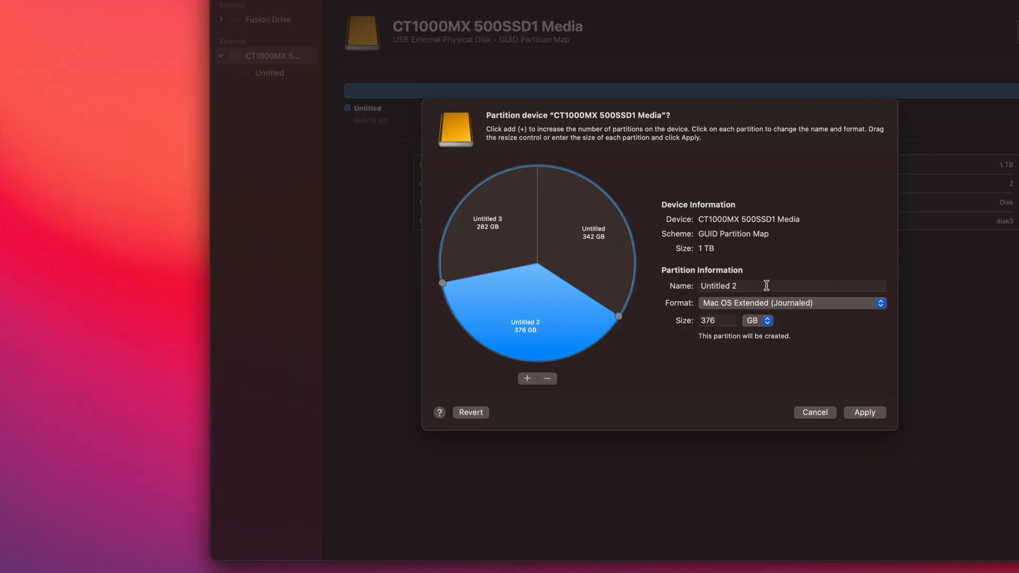
# Step: Name the Untitled 2 partition mac, and name the first partition pc and mac with the ExFAT format
pyautogui.moveTo(996, 351); pyautogui.dragTo(832, 354)
pyautogui.write('mac')
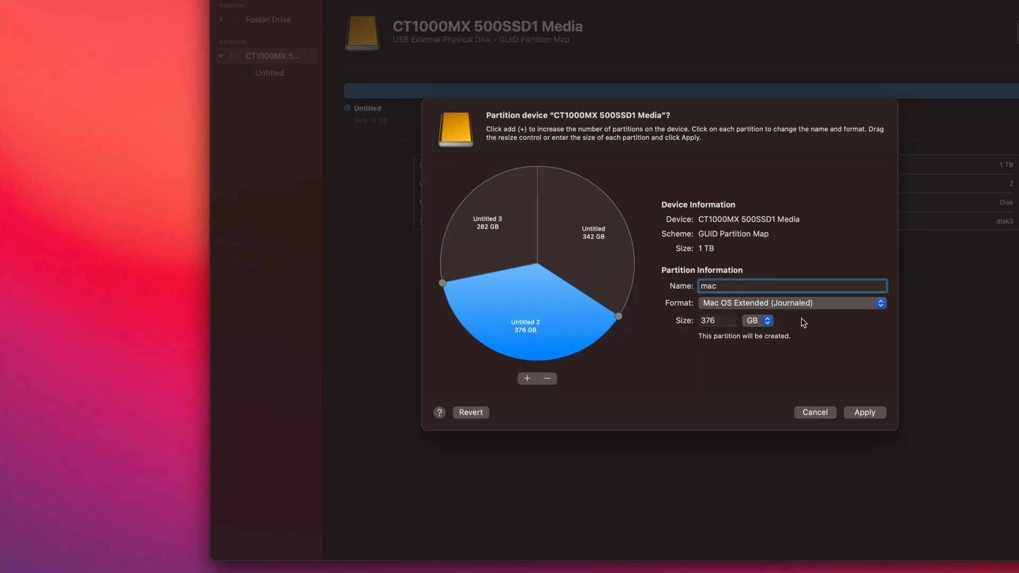
pyautogui.click(603, 228)
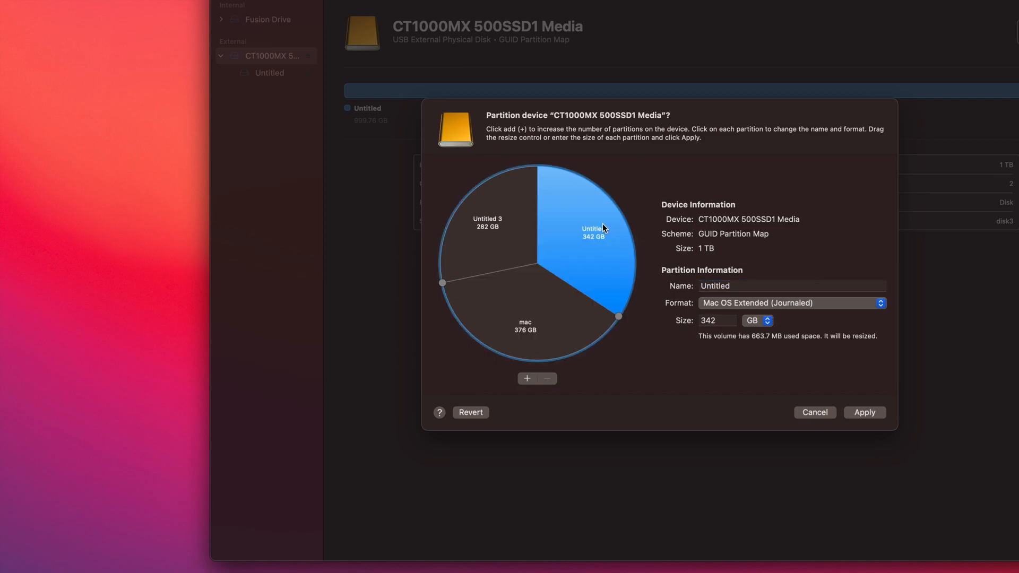
pyautogui.click(748, 285)
pyautogui.write('pc and mac')
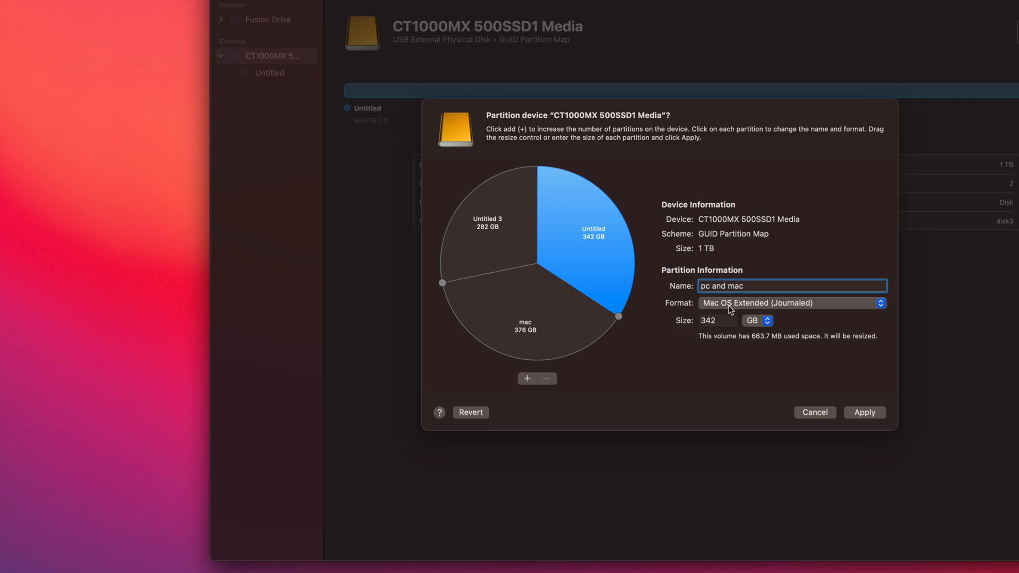
pyautogui.click(794, 310)
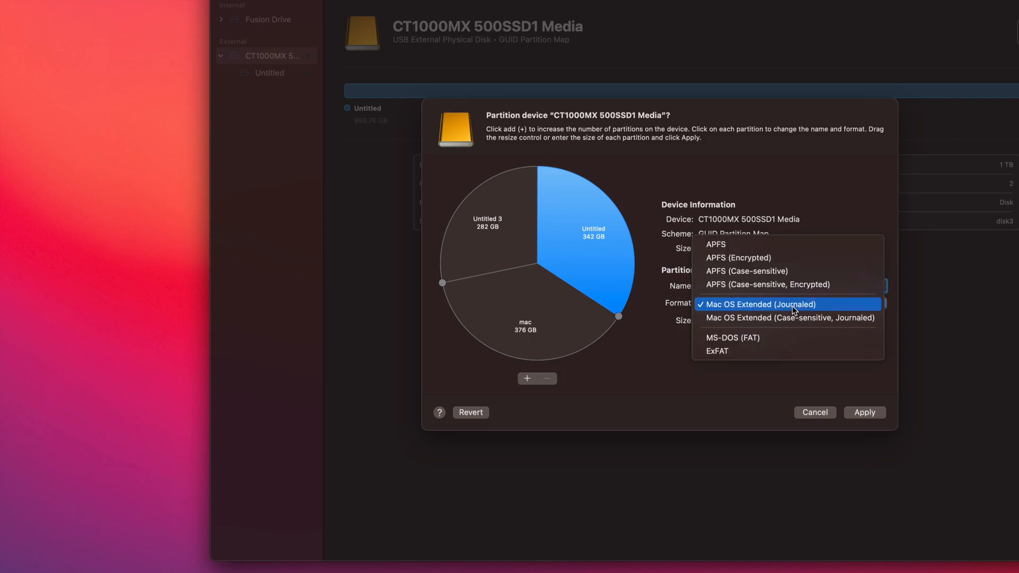
pyautogui.click(763, 351)
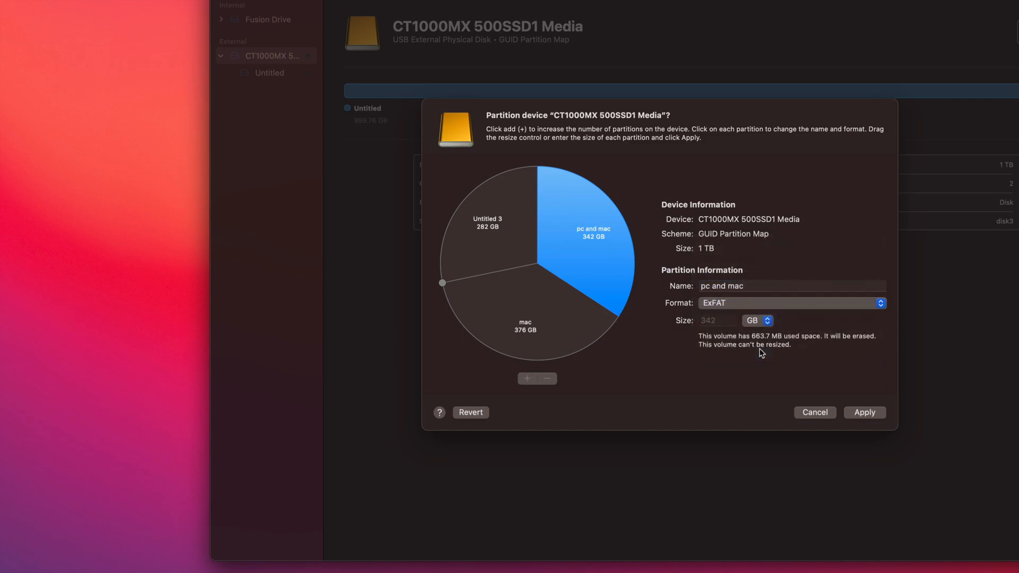
# Step: Name the Untitled 3 partition time machine
pyautogui.click(481, 226)
pyautogui.click(772, 286)
pyautogui.press('super+a')
pyautogui.write('time machine')
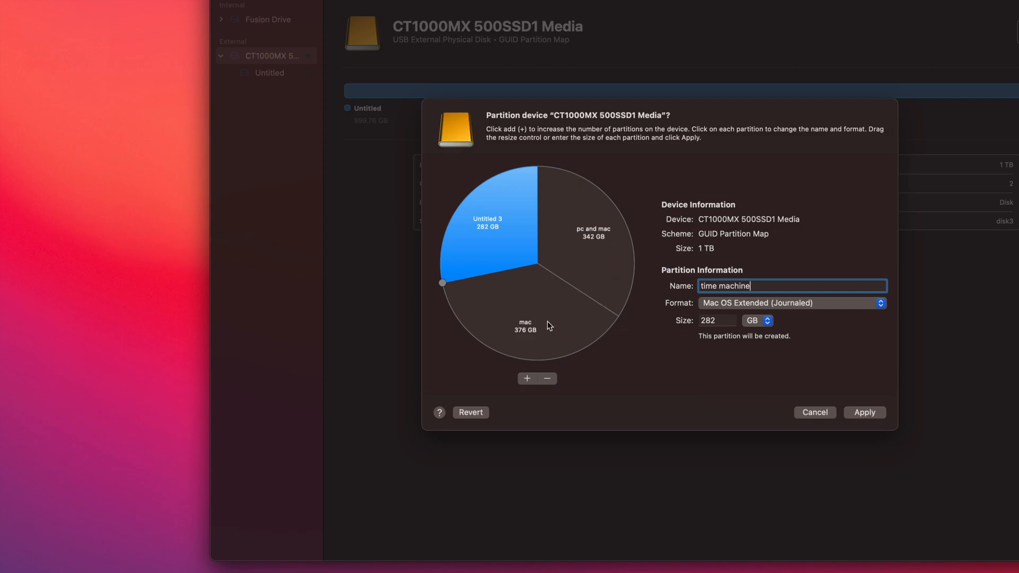
# Step: Apply the partition layout to the CT1000MX disk, confirm the partitioning and dismiss the completed operation's report
pyautogui.click(871, 412)
pyautogui.click(704, 370)
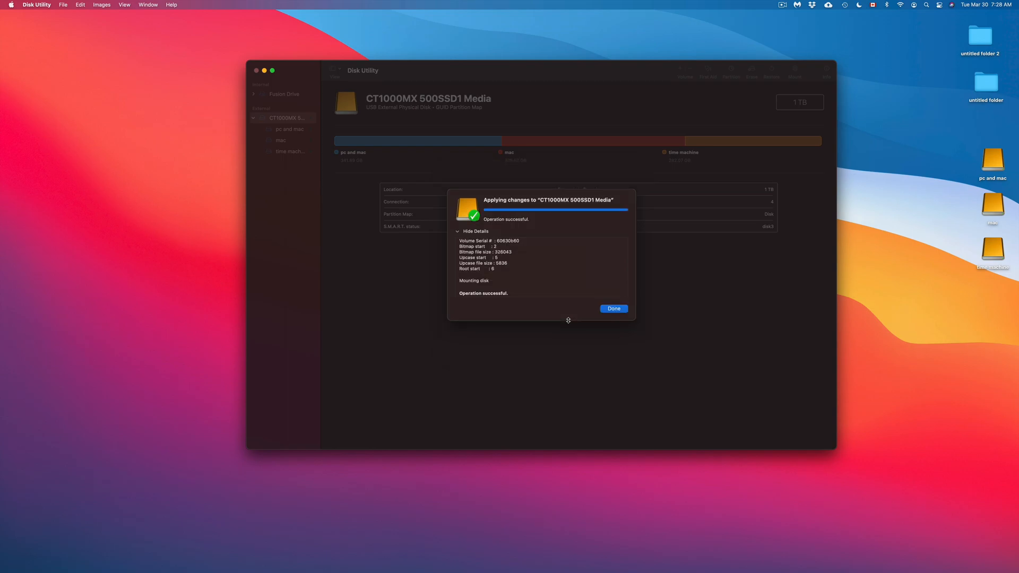
pyautogui.click(616, 309)
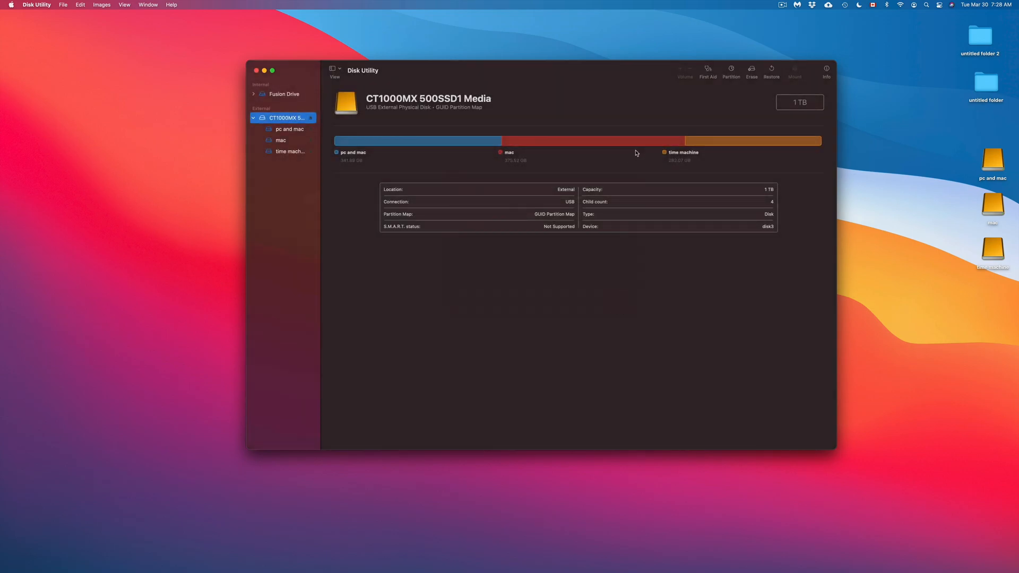
# Step: Move the pc and mac, mac and time machine drive icons together away from the desktop's edge and deselect them
pyautogui.moveTo(957, 155); pyautogui.dragTo(990, 292)
pyautogui.moveTo(993, 204); pyautogui.dragTo(927, 205)
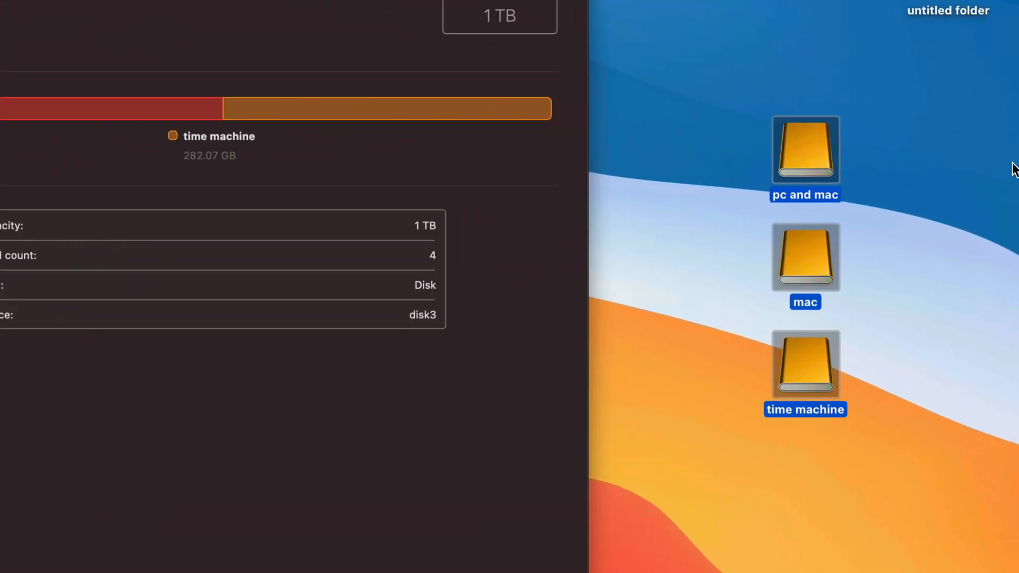
pyautogui.click(916, 156)
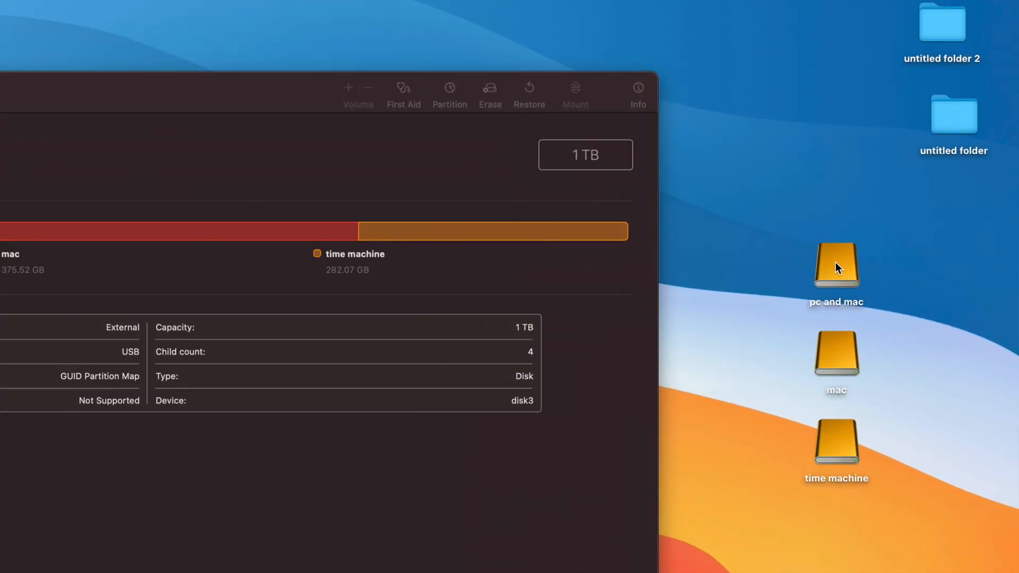
pyautogui.click(734, 141)
# Step: Open the pc and mac and mac drives in separate Finder windows and arrange them so both are accessible
pyautogui.doubleClick(834, 262)
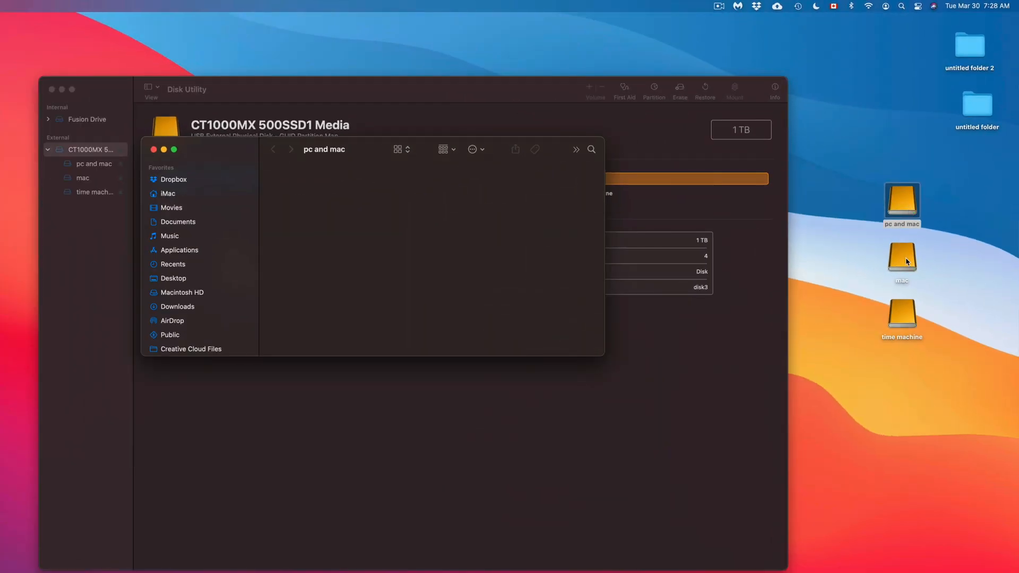
pyautogui.doubleClick(845, 360)
pyautogui.moveTo(247, 150); pyautogui.dragTo(345, 281)
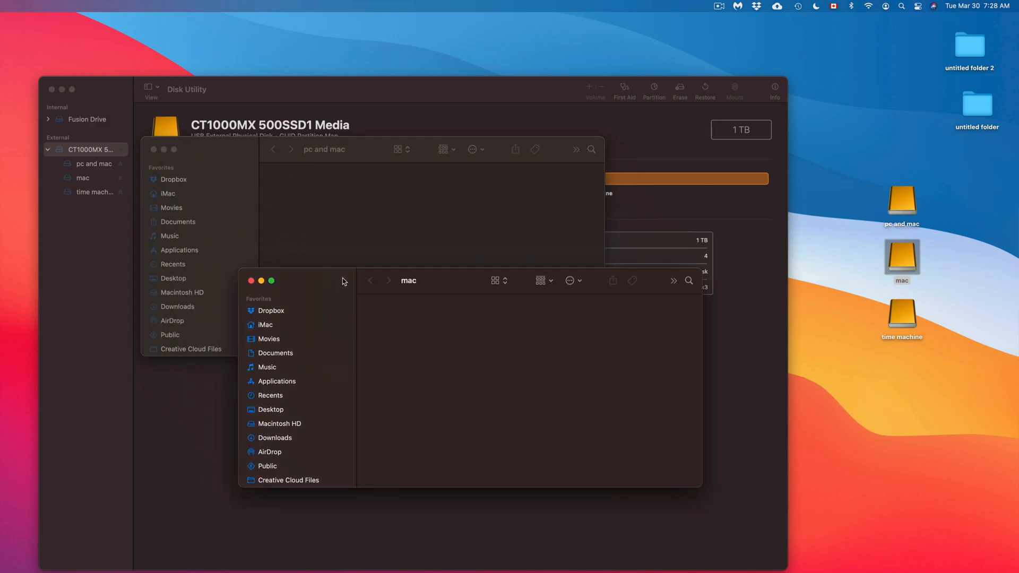
# Step: Copy the desktop's untitled folder onto the mac drive and the pc and mac drive
pyautogui.moveTo(978, 105); pyautogui.dragTo(459, 334)
pyautogui.click(461, 343)
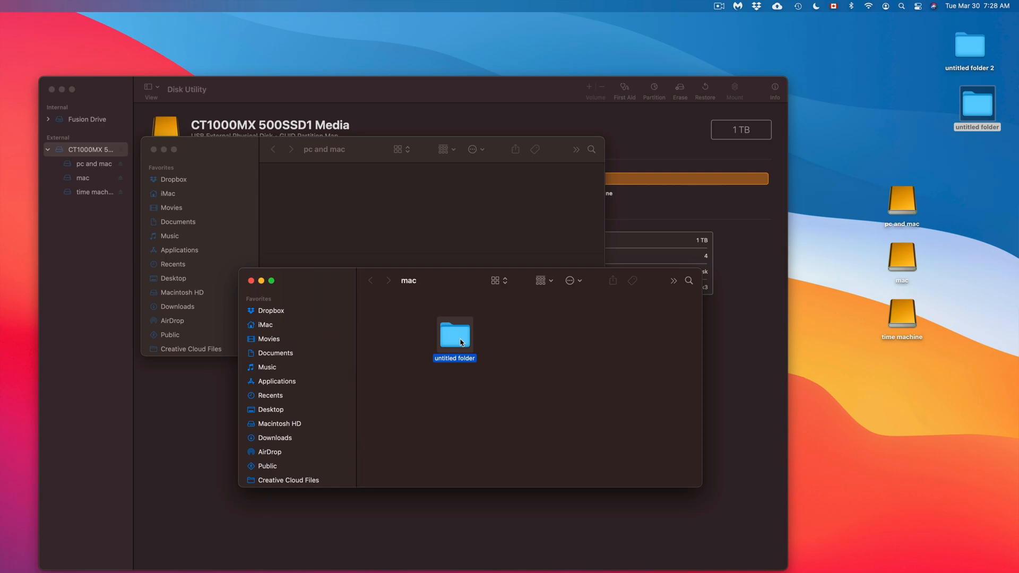
pyautogui.click(410, 232)
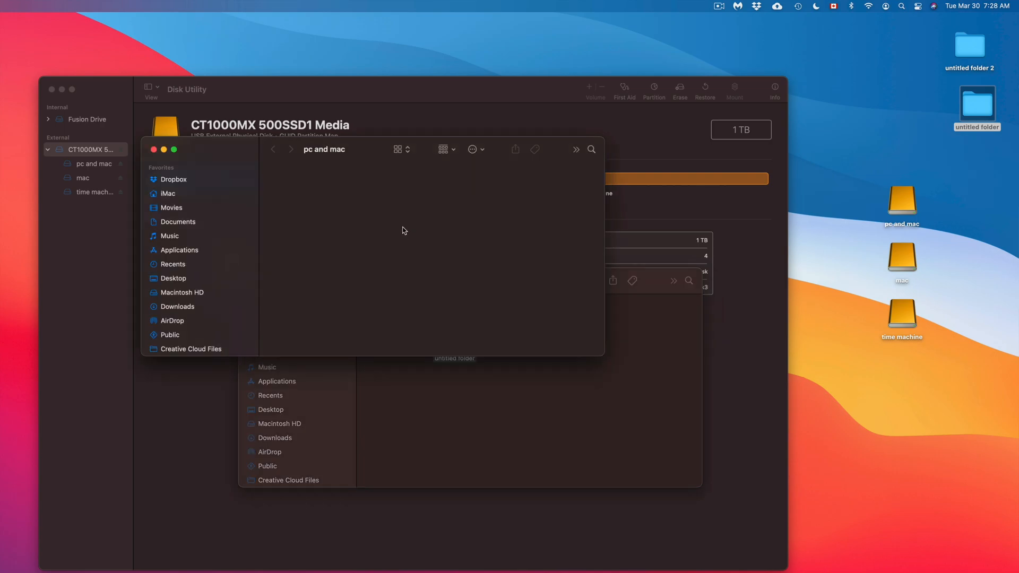
pyautogui.press('super+v')
pyautogui.moveTo(292, 187); pyautogui.dragTo(318, 209)
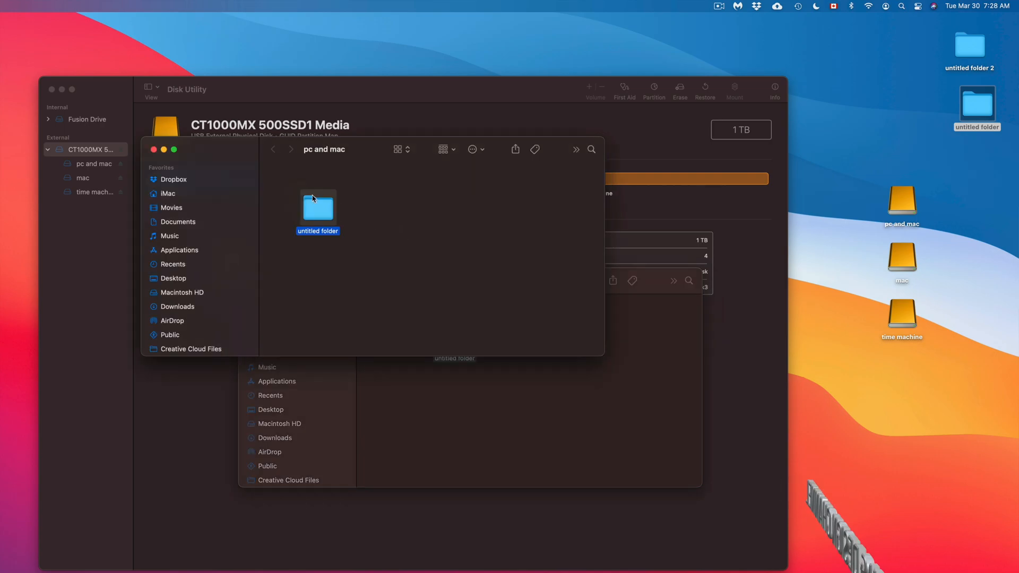
# Step: Move the pc and mac window aside, then close both drives' Finder windows
pyautogui.moveTo(238, 145); pyautogui.dragTo(505, 65)
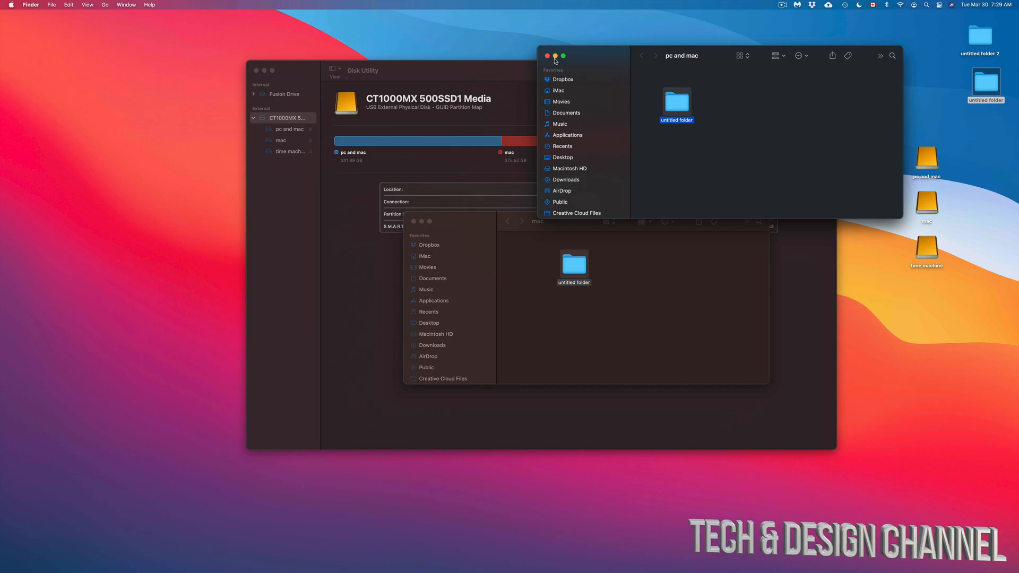
pyautogui.press('super+w')
pyautogui.click(413, 221)
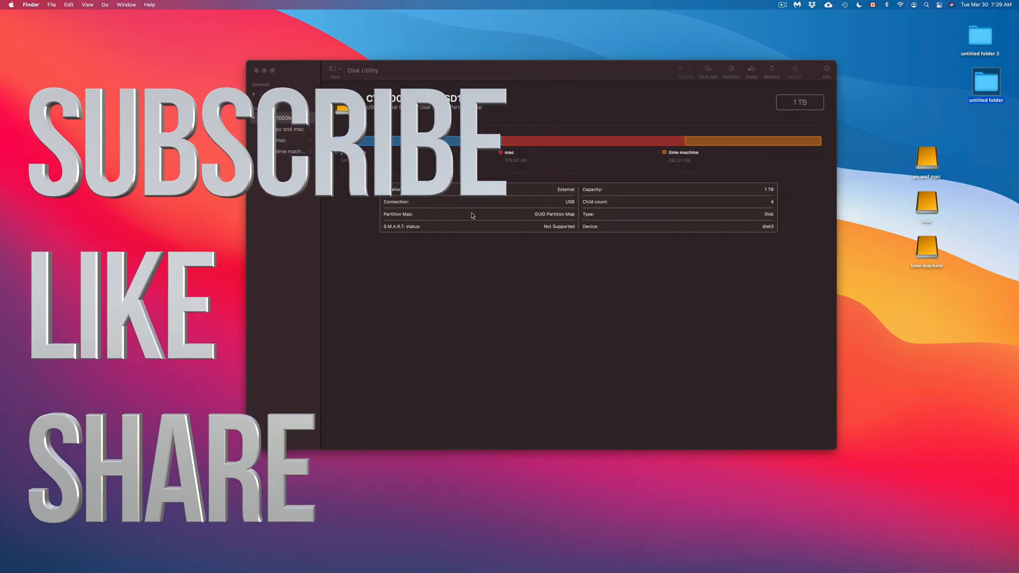